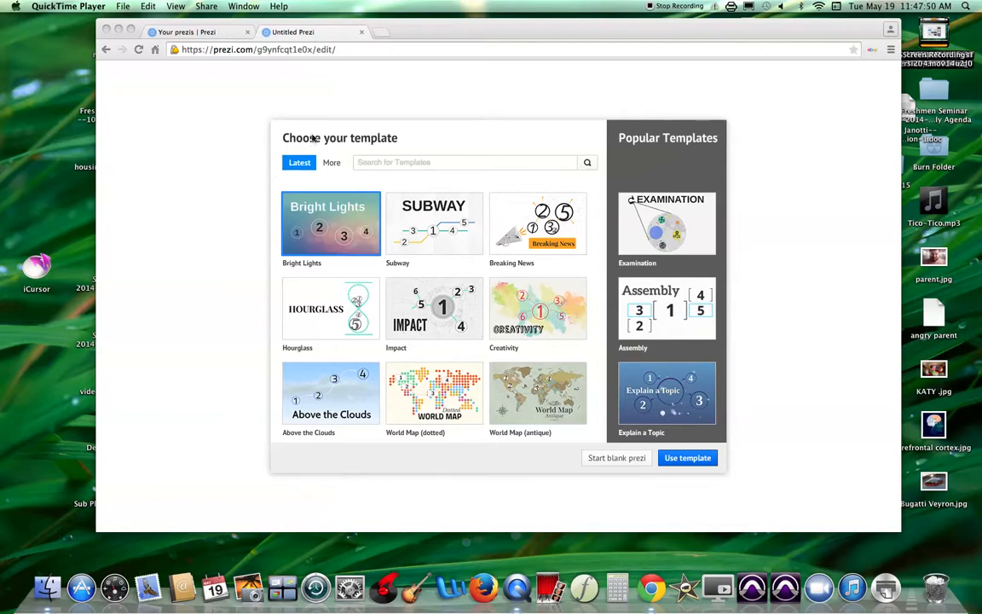
Browse the additional templates and create the prezi from the Take Flight template.
{"action": "left_click", "coordinate": [331, 163]}
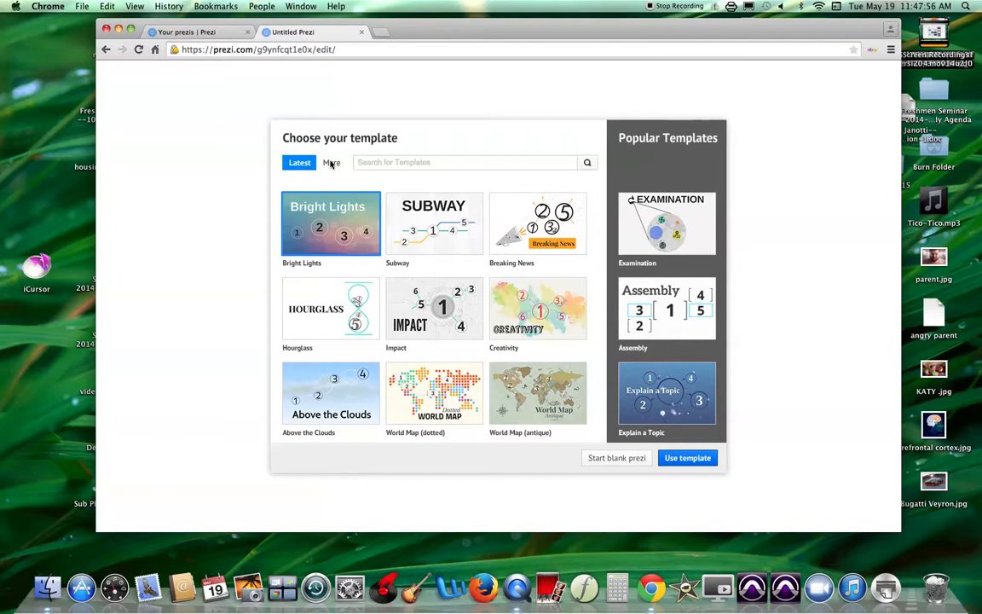
{"action": "left_click", "coordinate": [331, 163]}
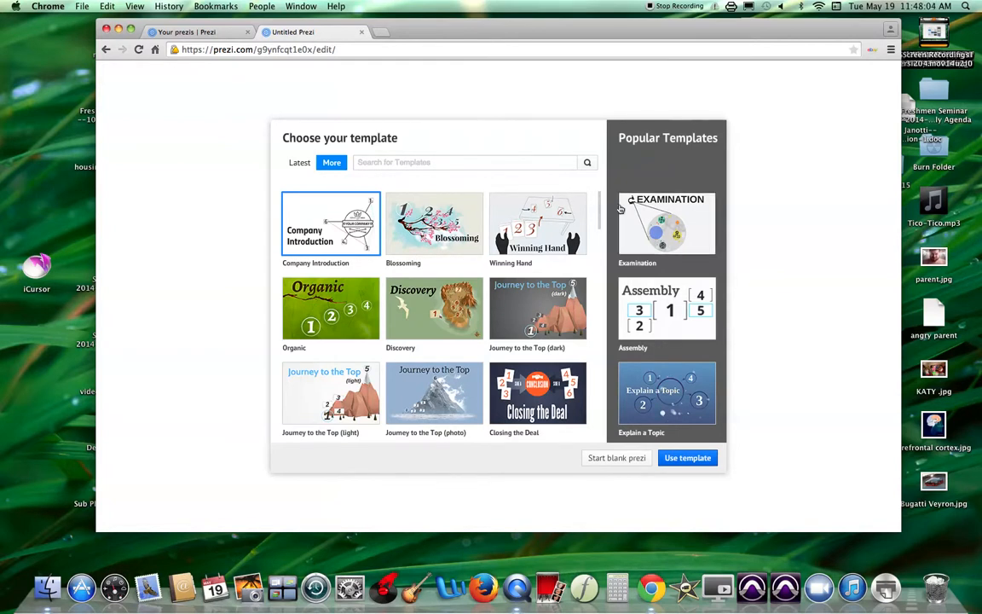
{"action": "scroll", "coordinate": [599, 207], "scroll_direction": "down", "scroll_amount": 5}
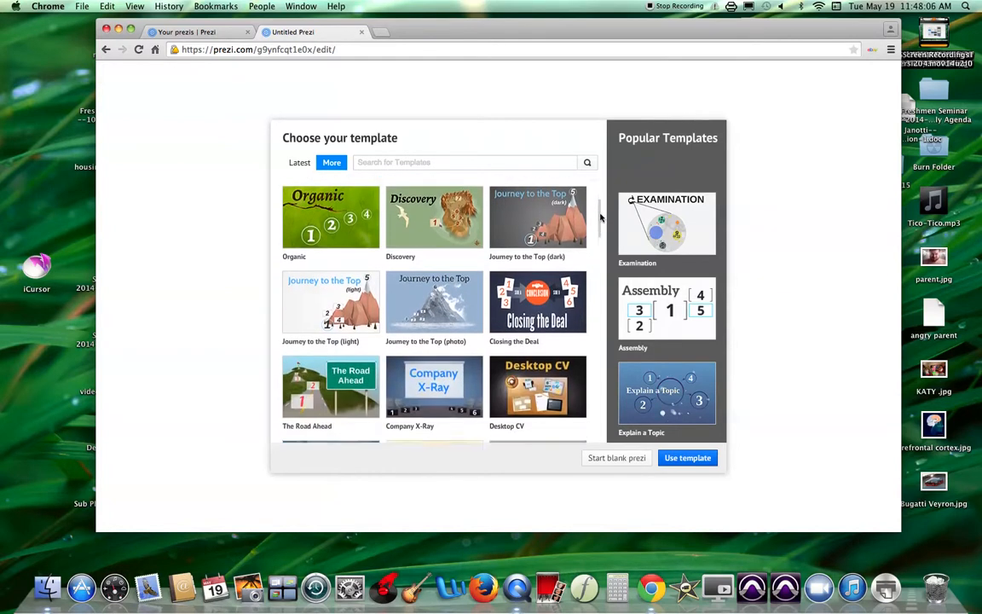
{"action": "scroll", "coordinate": [602, 223], "scroll_direction": "down", "scroll_amount": 2}
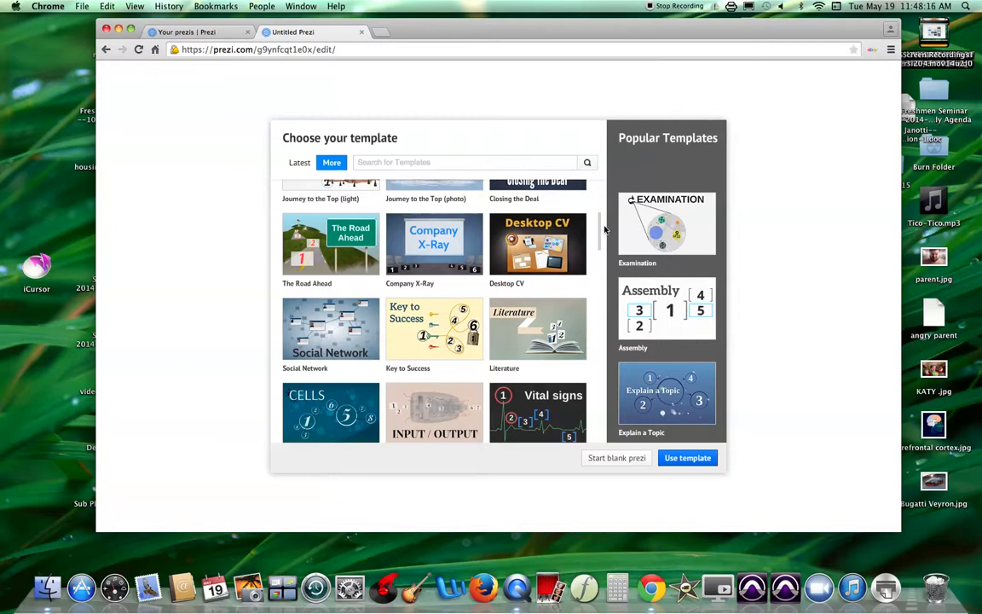
{"action": "scroll", "coordinate": [604, 228], "scroll_direction": "down", "scroll_amount": 2}
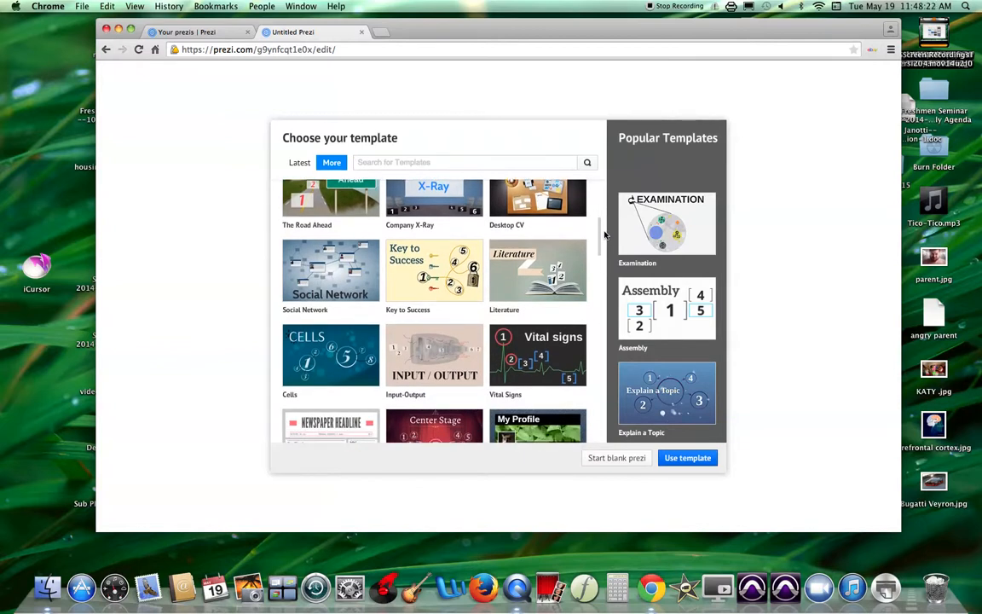
{"action": "scroll", "coordinate": [605, 230], "scroll_direction": "up", "scroll_amount": 2}
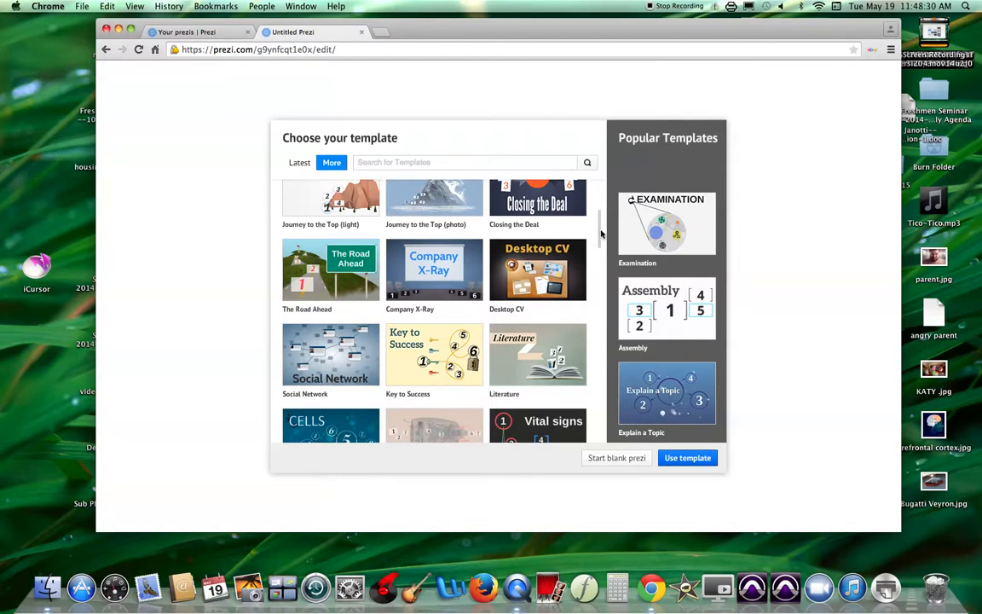
{"action": "scroll", "coordinate": [599, 238], "scroll_direction": "down", "scroll_amount": 2}
{"action": "scroll", "coordinate": [600, 238], "scroll_direction": "down", "scroll_amount": 5}
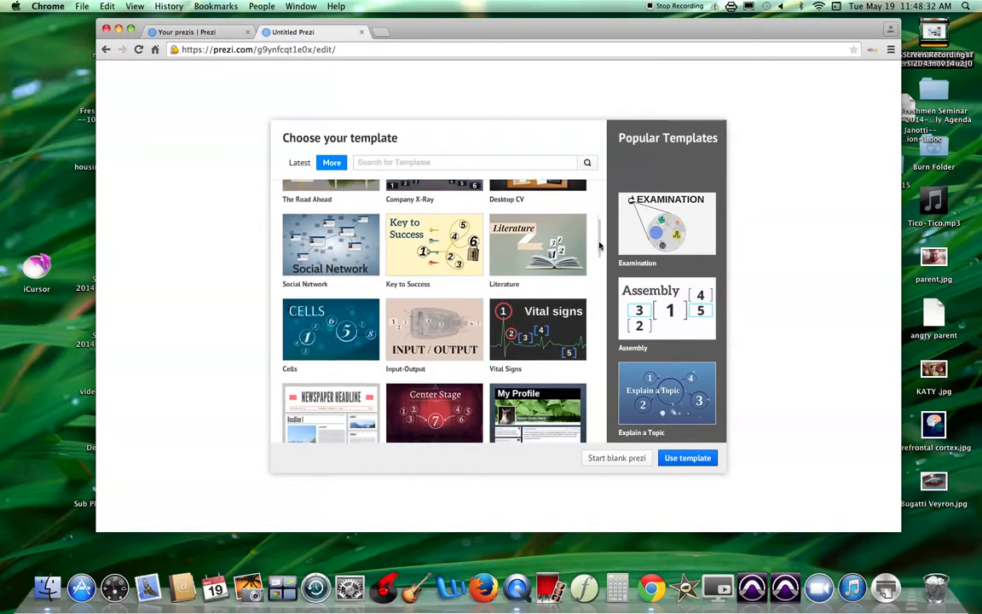
{"action": "scroll", "coordinate": [599, 255], "scroll_direction": "down", "scroll_amount": 2}
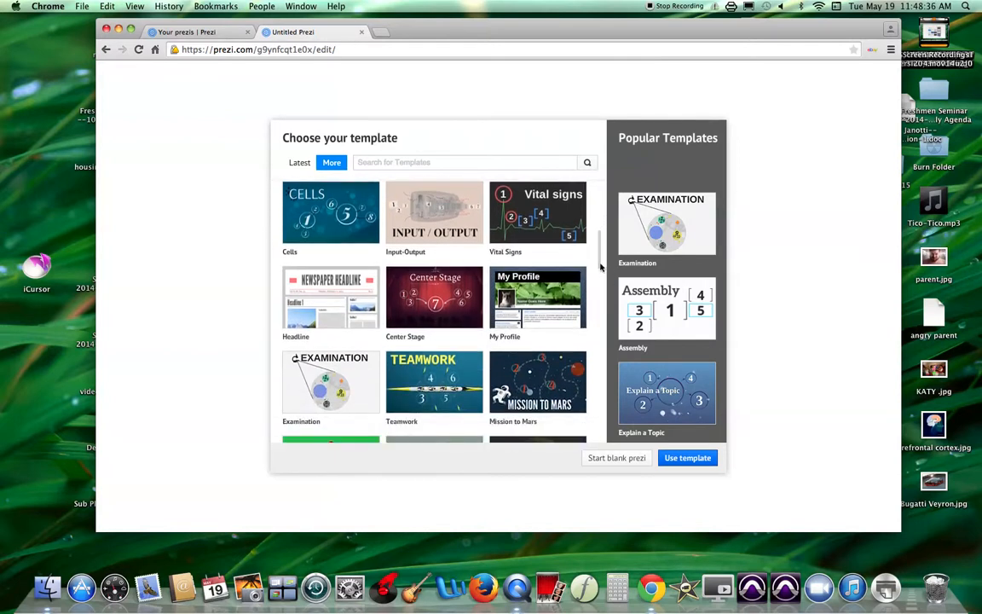
{"action": "scroll", "coordinate": [599, 282], "scroll_direction": "down", "scroll_amount": 3}
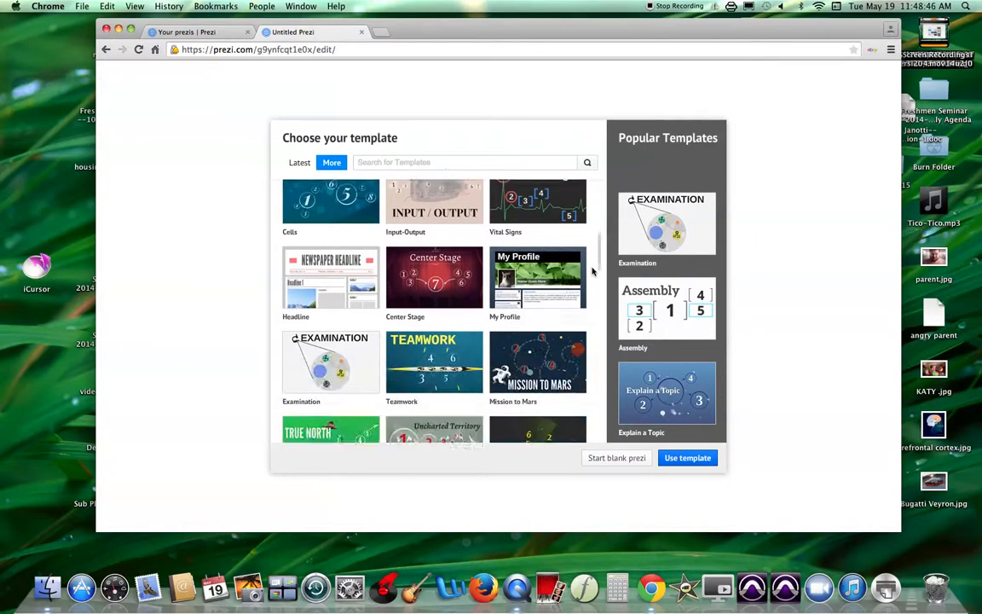
{"action": "left_click_drag", "start_coordinate": [595, 288], "coordinate": [598, 304]}
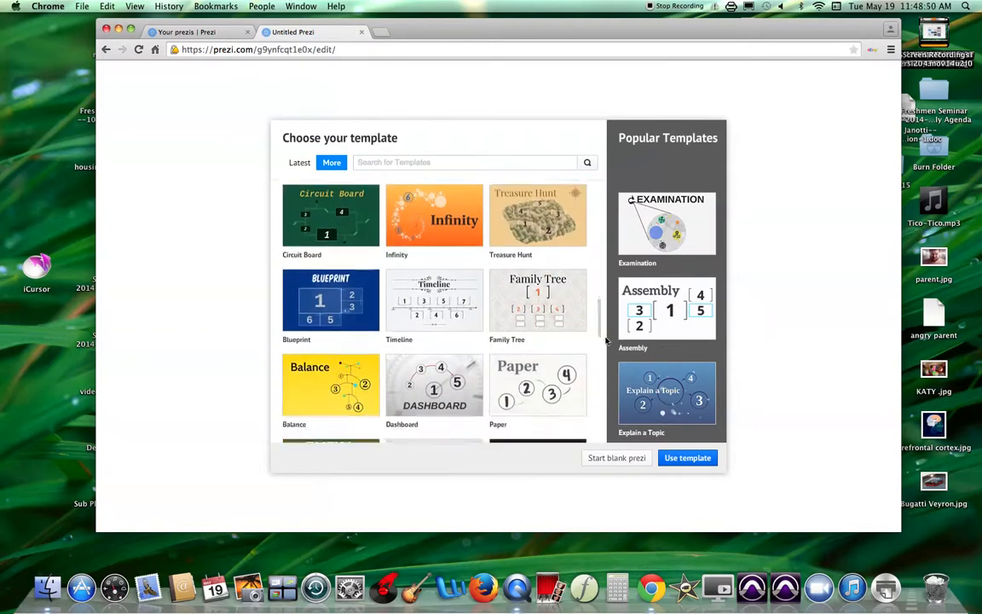
{"action": "left_click_drag", "start_coordinate": [608, 348], "coordinate": [612, 365]}
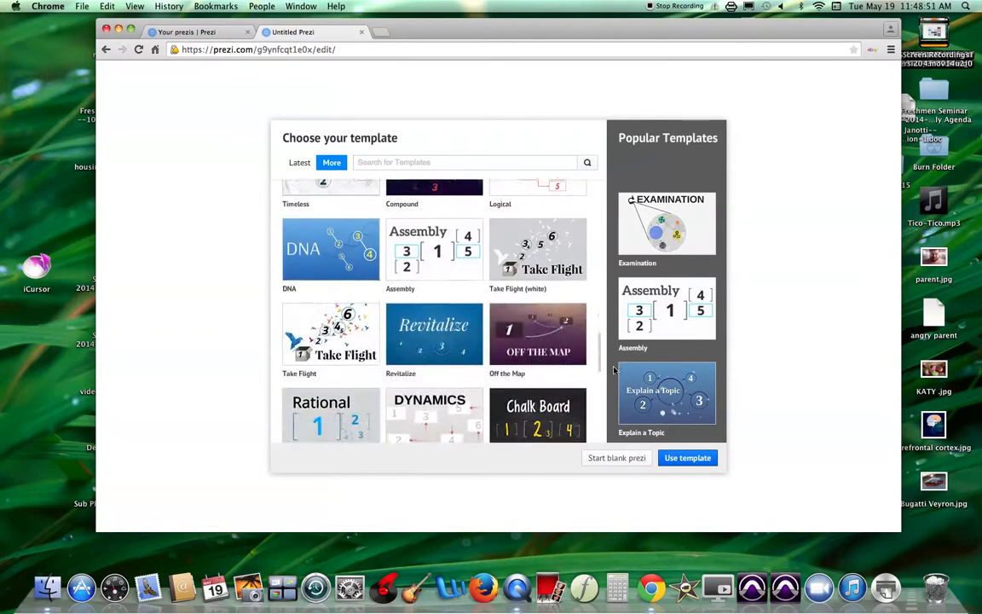
{"action": "left_click", "coordinate": [333, 340]}
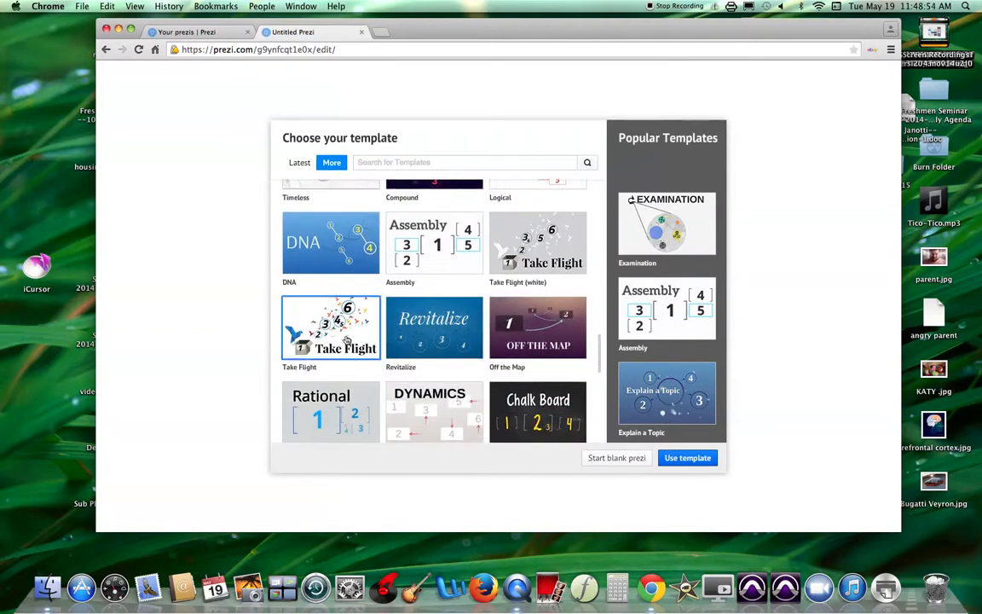
{"action": "left_click", "coordinate": [682, 458]}
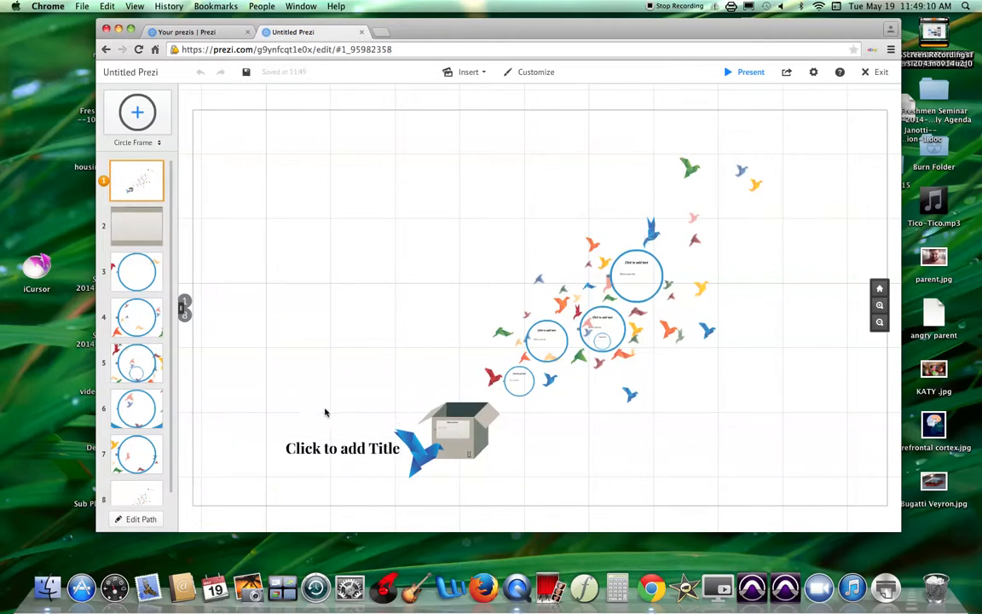
Replace the title placeholder beside the blue bird with "Advanced Features of Prezi".
{"action": "left_click", "coordinate": [353, 454]}
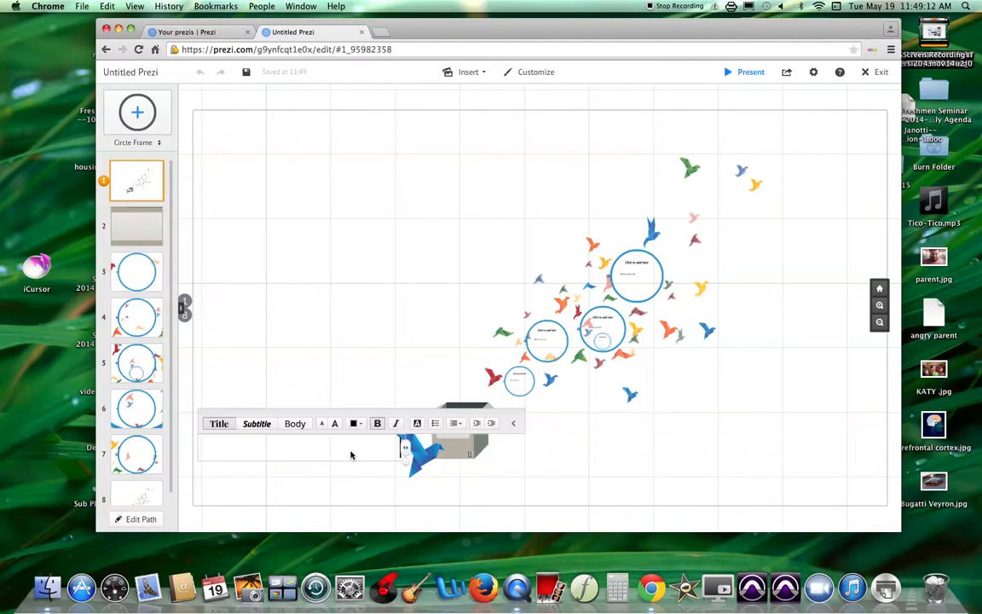
{"action": "type", "text": "kh;kjhlkhjlkjhl"}
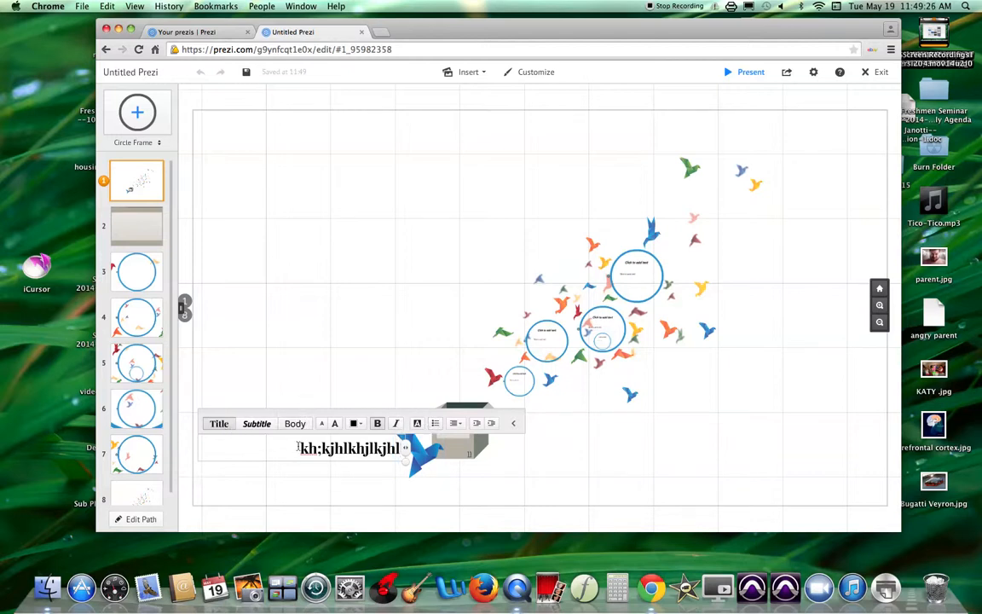
{"action": "left_click_drag", "start_coordinate": [299, 447], "coordinate": [401, 448]}
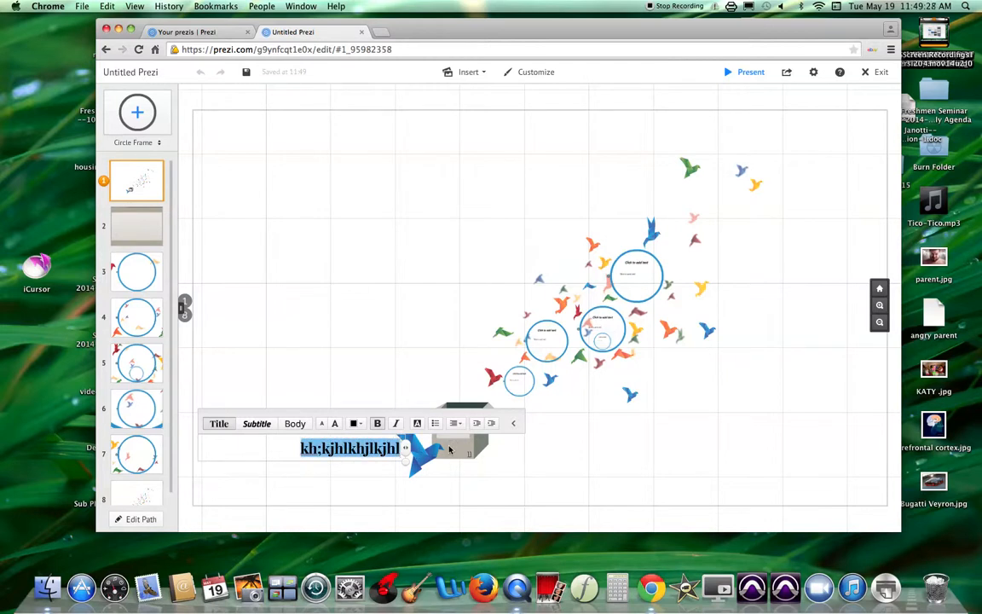
{"action": "key", "text": "BackSpace"}
{"action": "type", "text": "Advanced"}
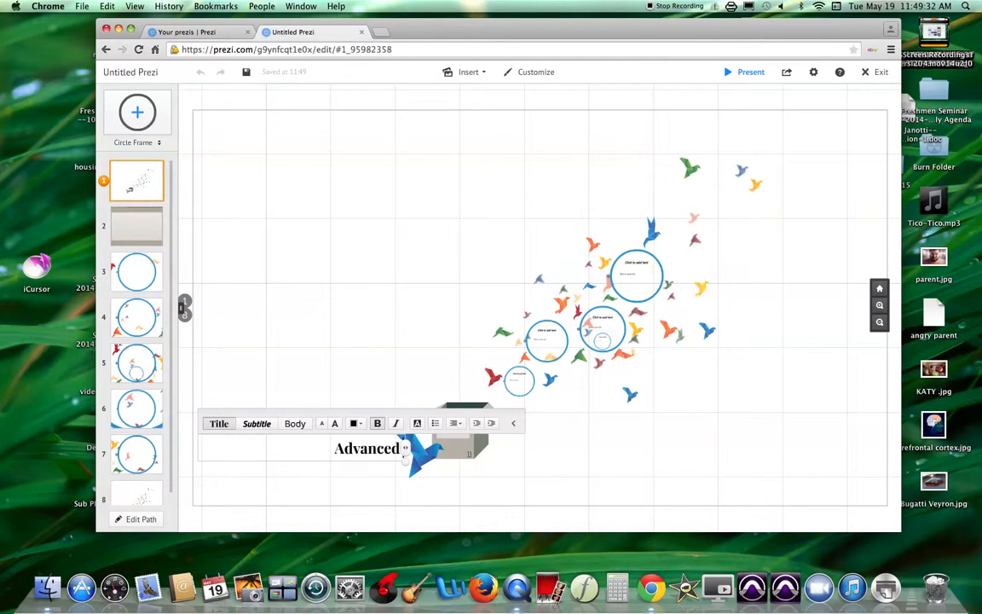
{"action": "type", "text": " Features of"}
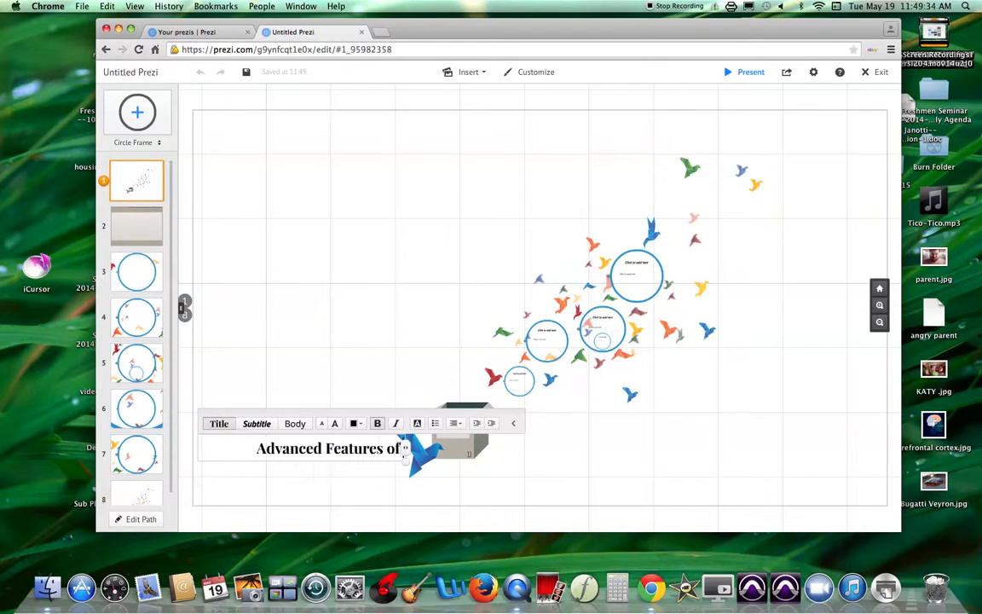
{"action": "type", "text": " Prezi"}
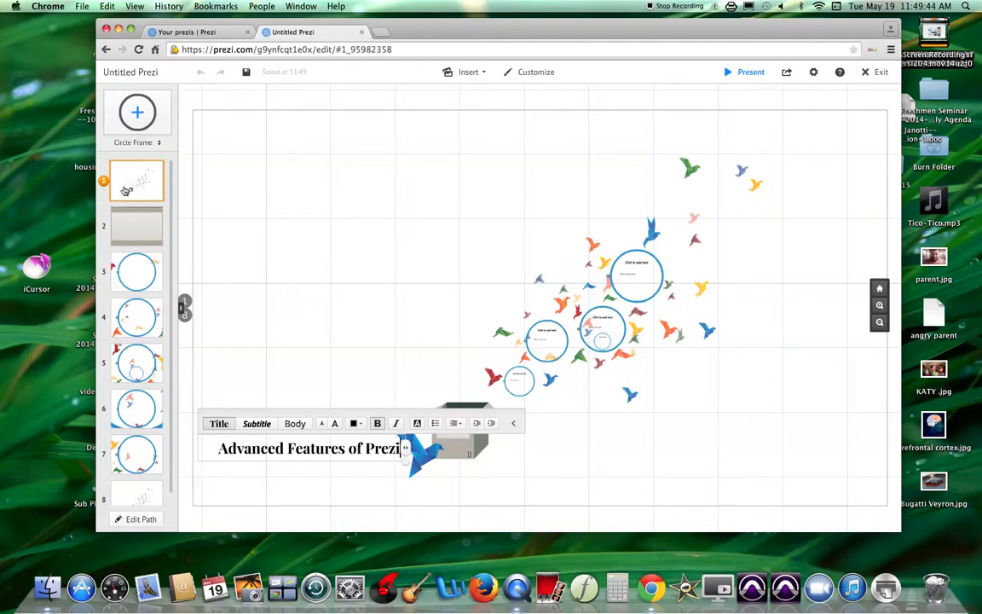
View the frames at path points 2 through 7 one after another to examine their placeholder layout.
{"action": "left_click", "coordinate": [136, 223]}
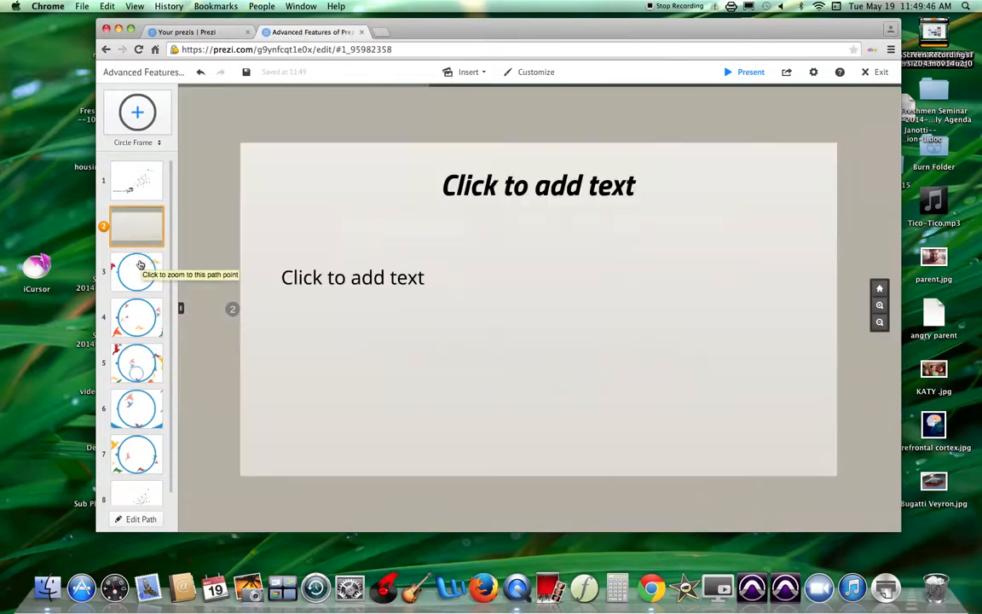
{"action": "left_click", "coordinate": [136, 271]}
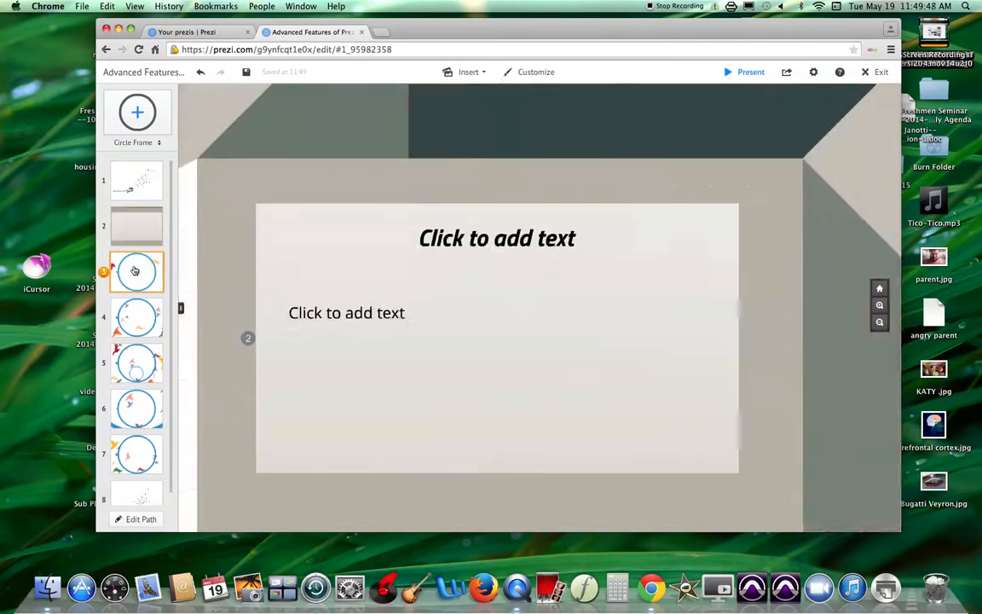
{"action": "left_click", "coordinate": [135, 317]}
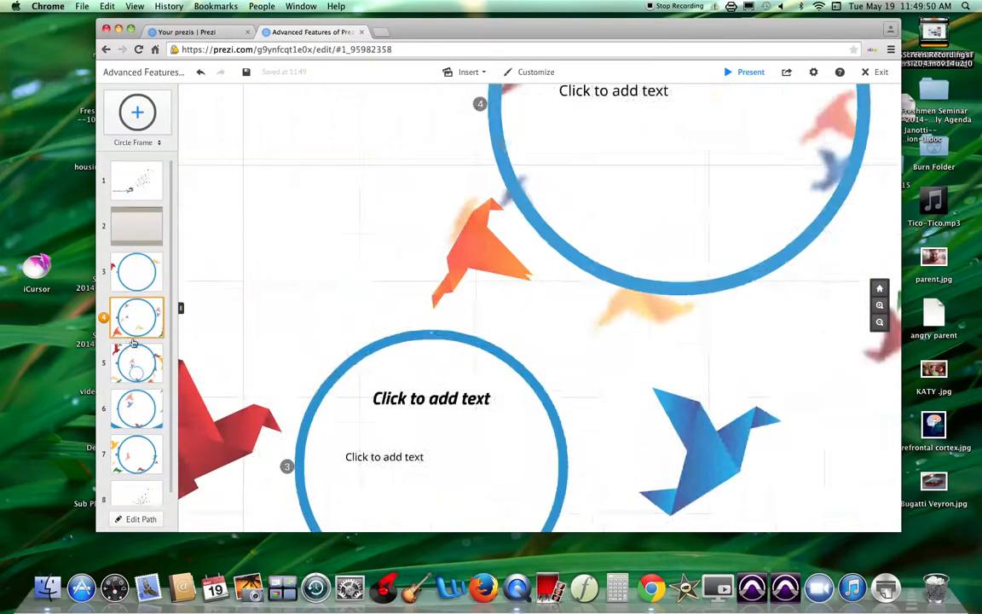
{"action": "left_click", "coordinate": [132, 365]}
{"action": "left_click", "coordinate": [134, 407]}
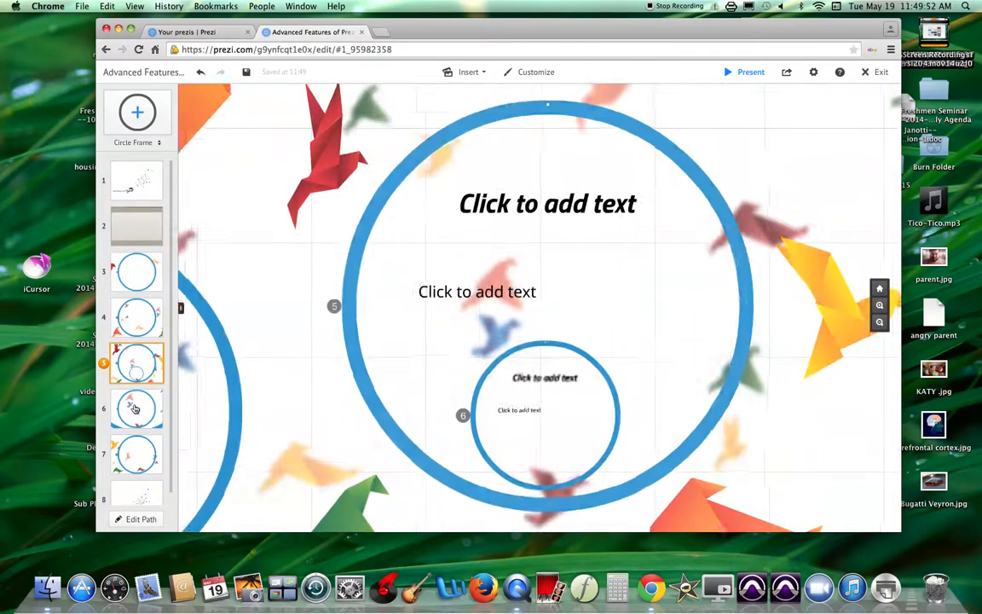
{"action": "left_click", "coordinate": [136, 452]}
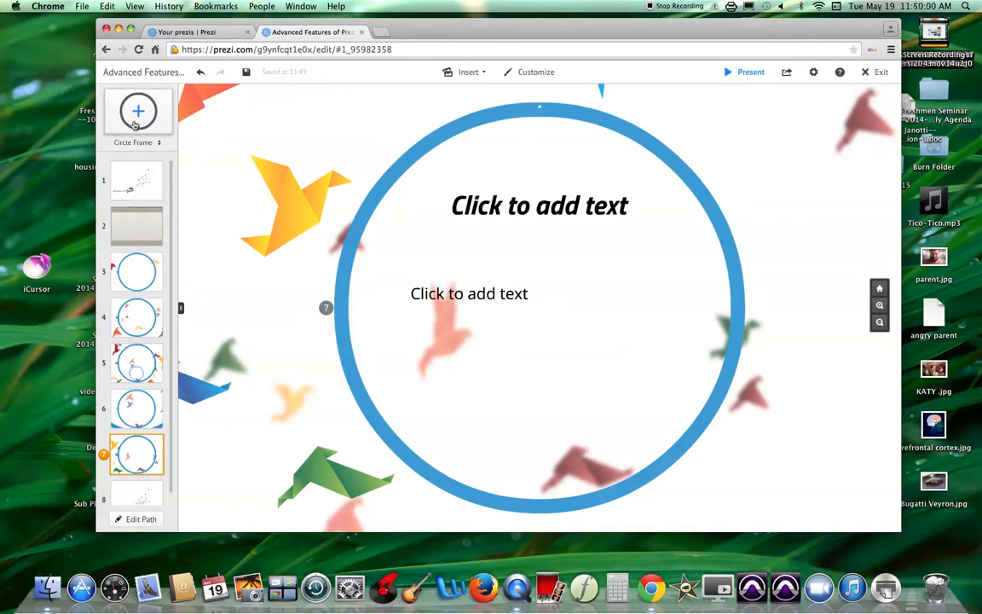
Try adding and resizing a circle frame over the yellow bird beside frame 7, and delete that frame.
{"action": "left_click_drag", "start_coordinate": [136, 124], "coordinate": [281, 149]}
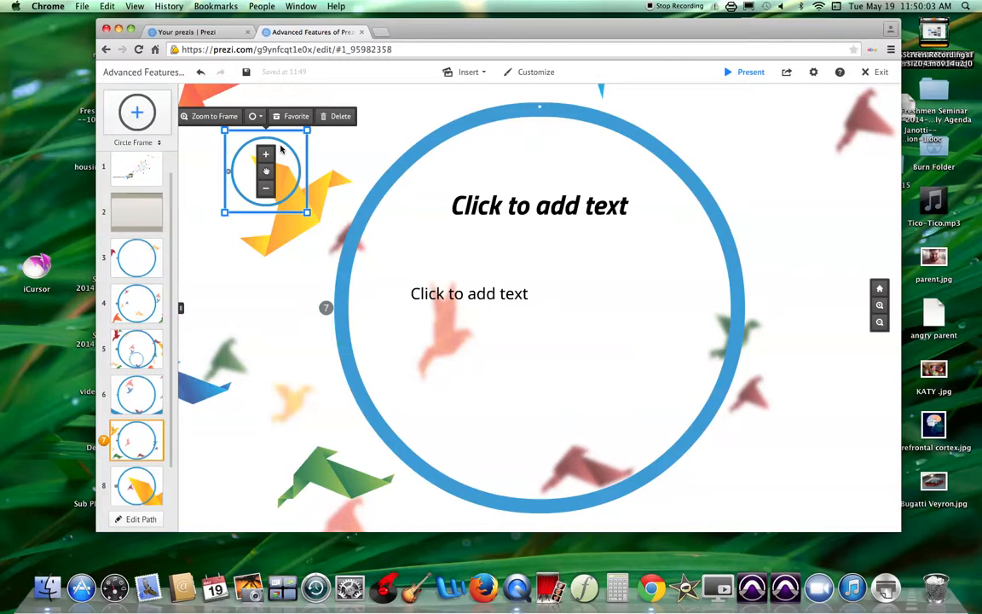
{"action": "left_click", "coordinate": [334, 117]}
{"action": "left_click_drag", "start_coordinate": [162, 122], "coordinate": [266, 170]}
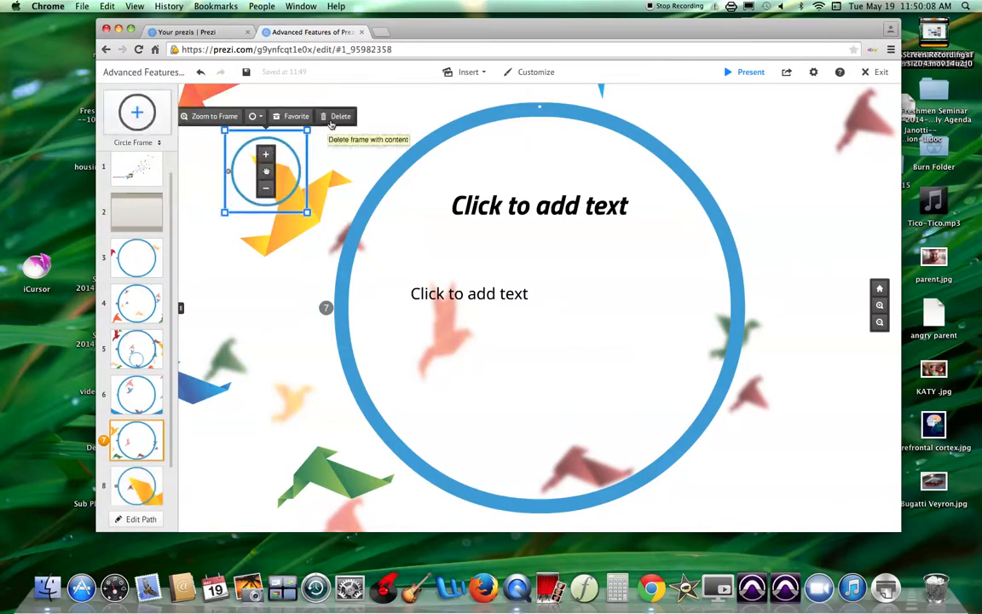
{"action": "left_click", "coordinate": [265, 155]}
{"action": "left_click", "coordinate": [265, 156]}
{"action": "left_click", "coordinate": [266, 155]}
{"action": "left_click", "coordinate": [266, 188]}
{"action": "left_click", "coordinate": [266, 189]}
{"action": "left_click_drag", "start_coordinate": [289, 165], "coordinate": [278, 137]}
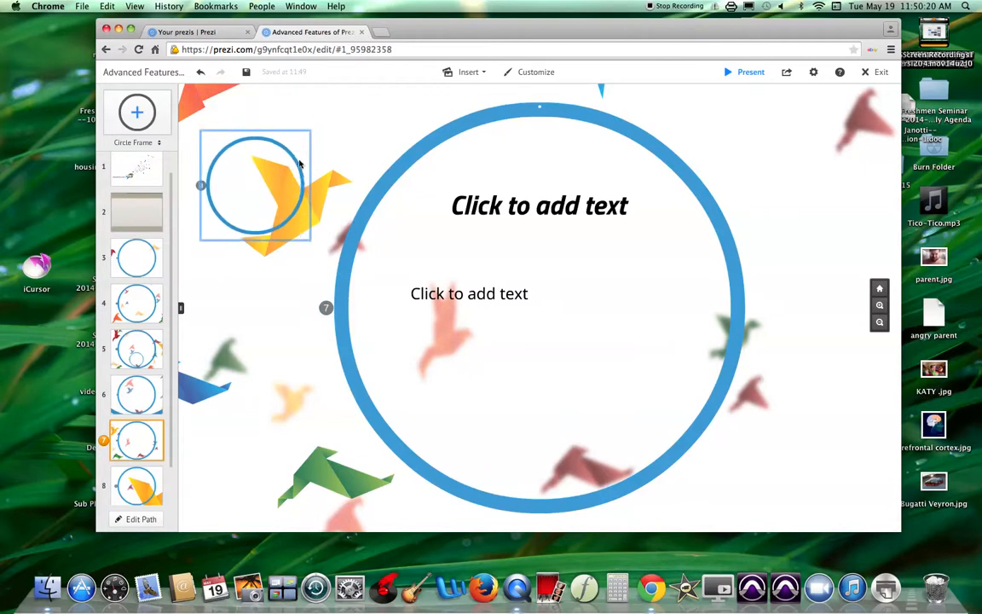
{"action": "key", "text": "Delete"}
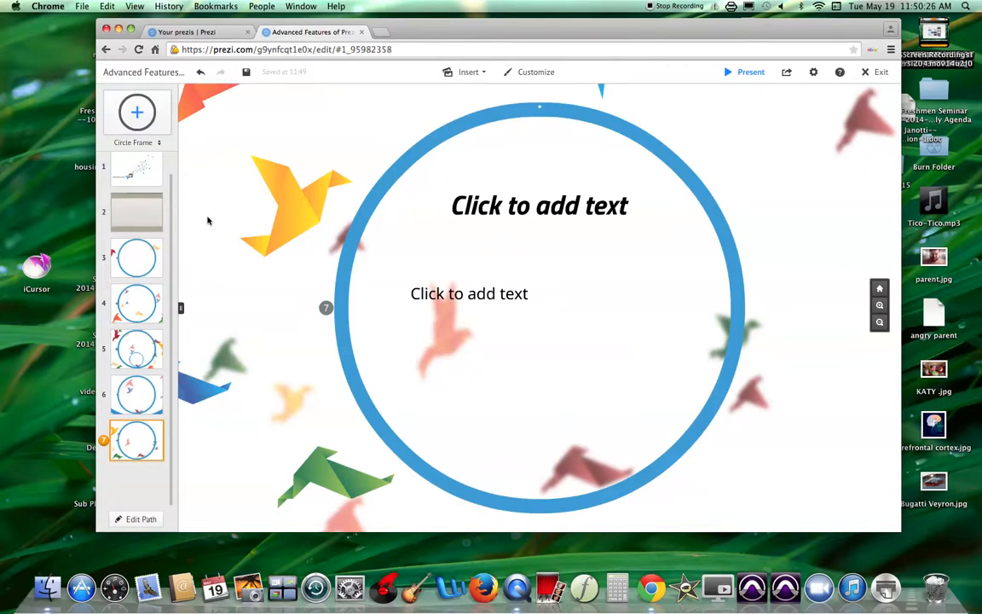
Return to the overview at path point 1 and try placing empty body text boxes on blank canvas areas.
{"action": "left_click", "coordinate": [128, 168]}
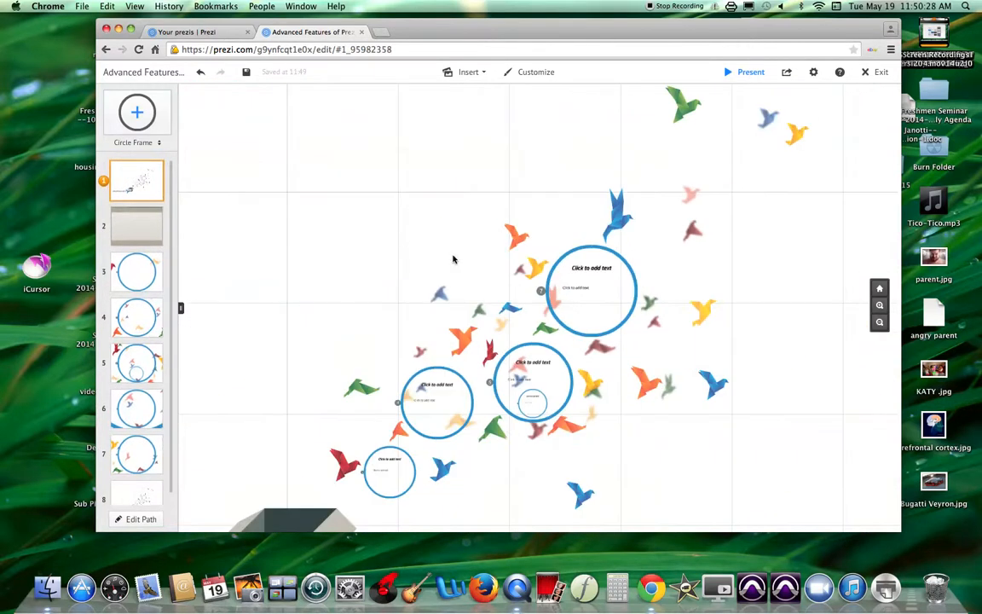
{"action": "double_click", "coordinate": [365, 199]}
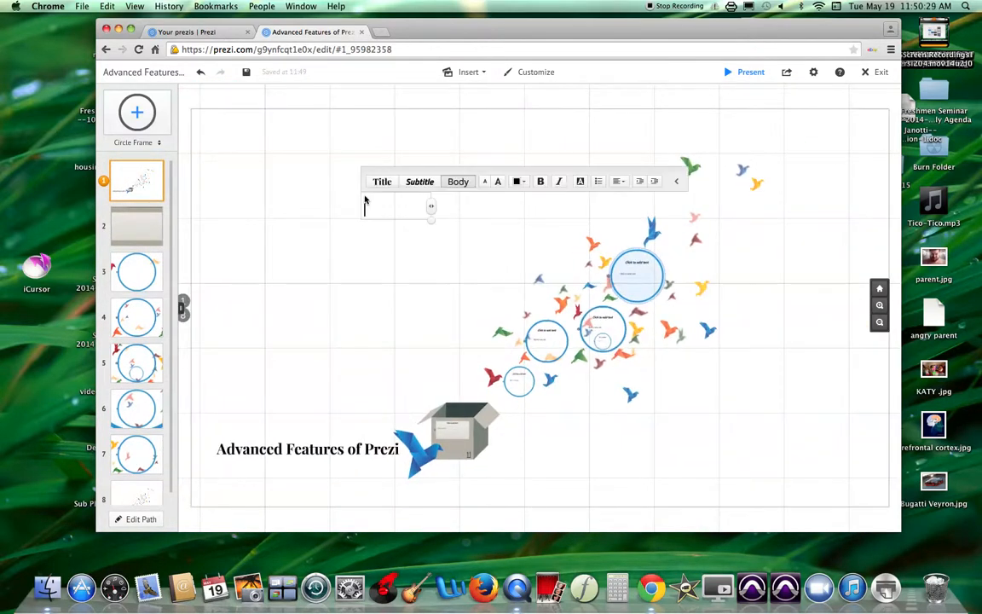
{"action": "left_click", "coordinate": [312, 263]}
{"action": "double_click", "coordinate": [311, 266]}
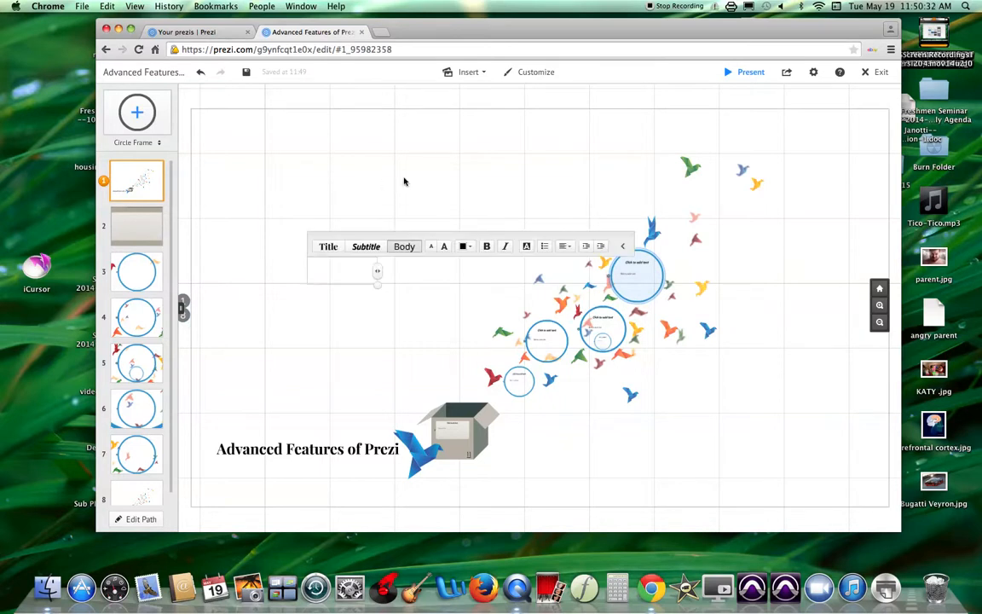
{"action": "left_click", "coordinate": [368, 165]}
{"action": "double_click", "coordinate": [369, 167]}
{"action": "left_click", "coordinate": [416, 258]}
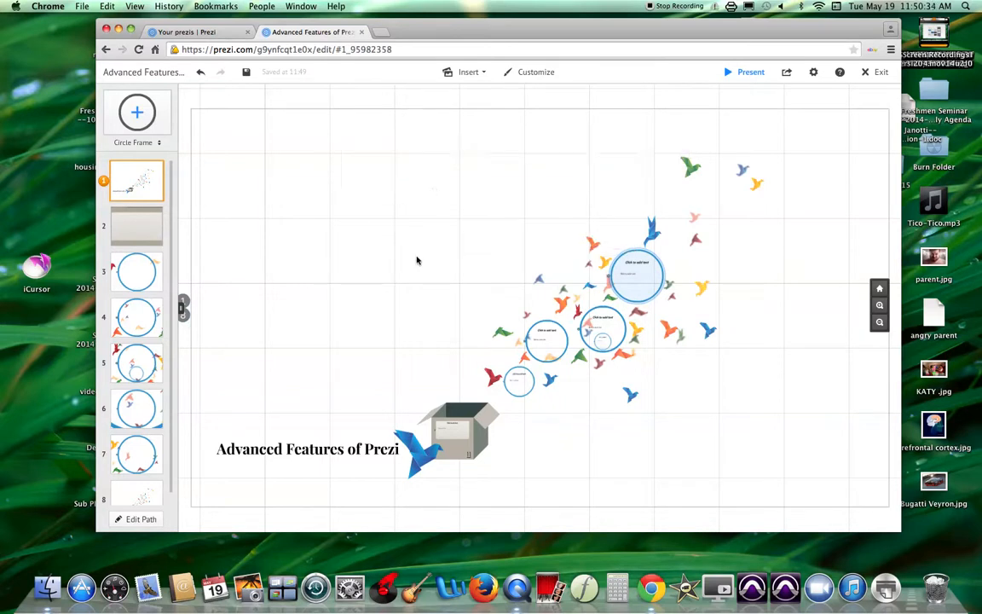
{"action": "double_click", "coordinate": [752, 430]}
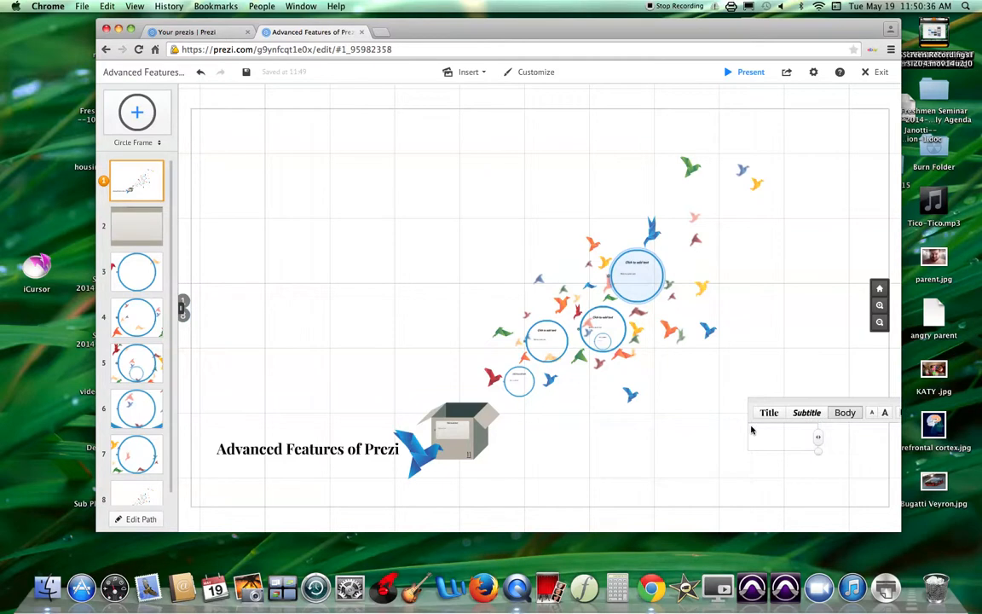
{"action": "double_click", "coordinate": [441, 276]}
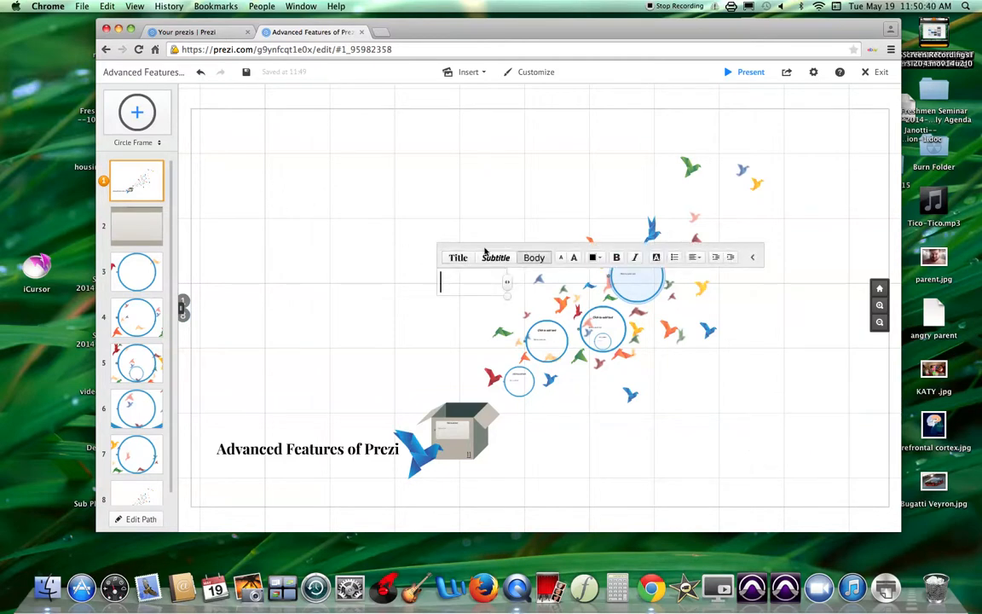
{"action": "left_click", "coordinate": [430, 216]}
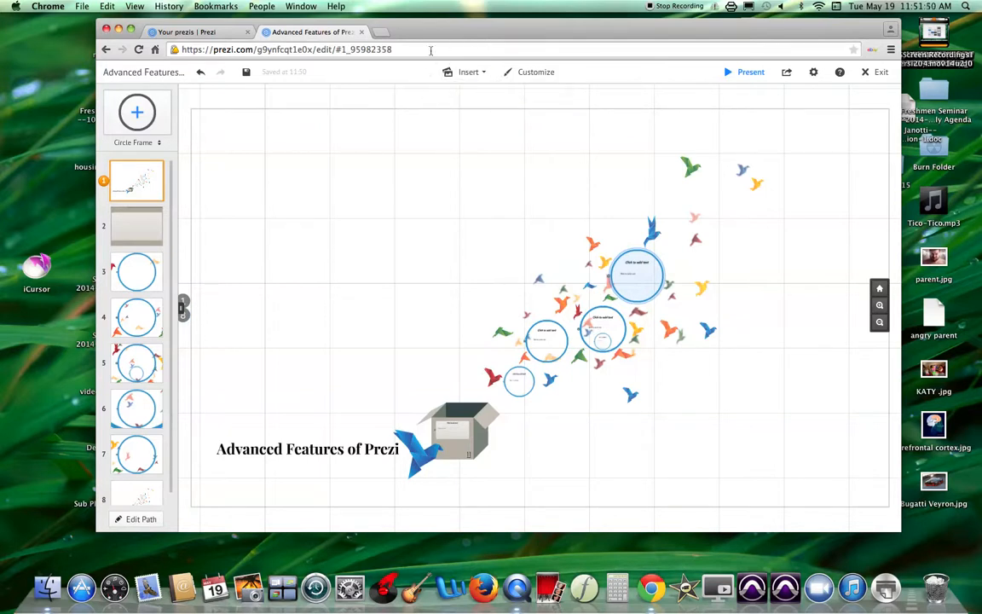
Add the song "Giant Steps" from the iTunes music library as a voice-over to path step 1.
{"action": "left_click", "coordinate": [485, 75]}
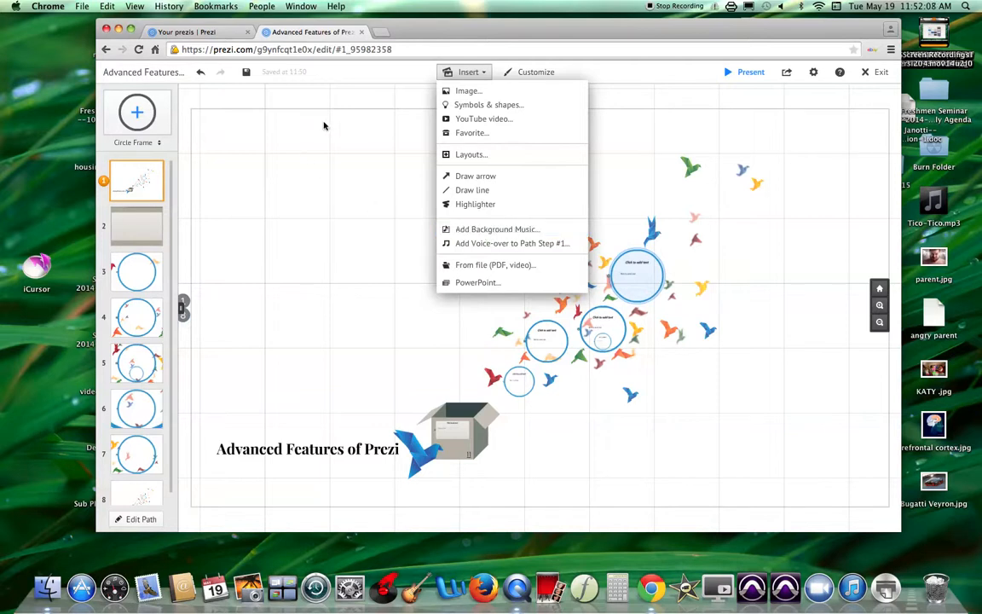
{"action": "left_click", "coordinate": [141, 182]}
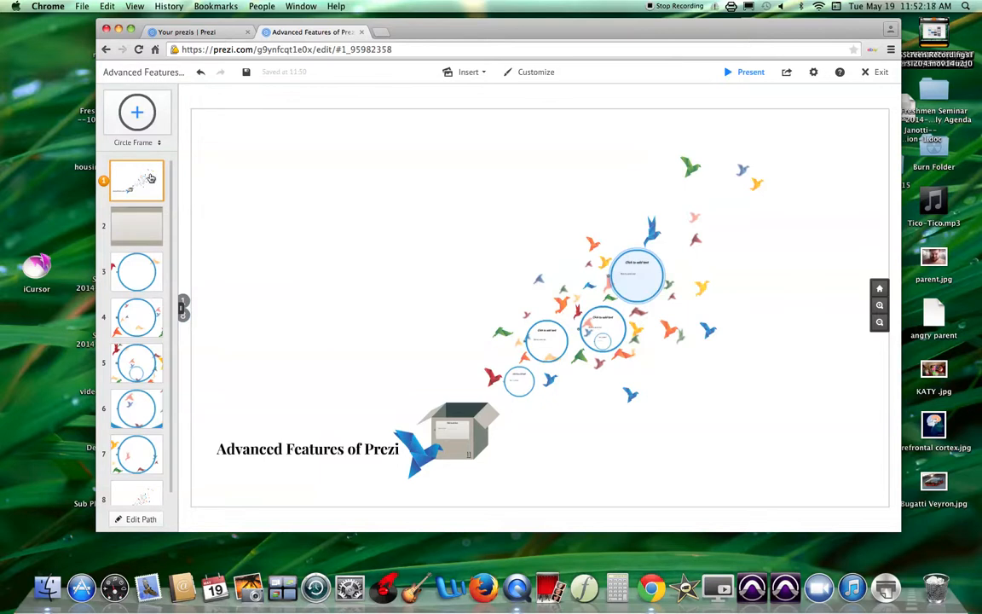
{"action": "right_click", "coordinate": [146, 190]}
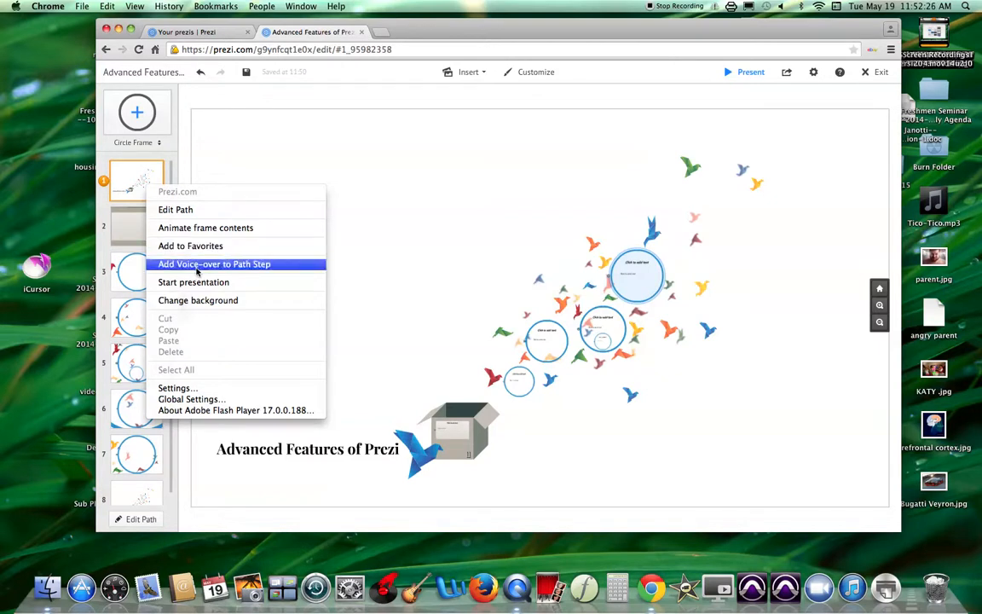
{"action": "left_click", "coordinate": [195, 268]}
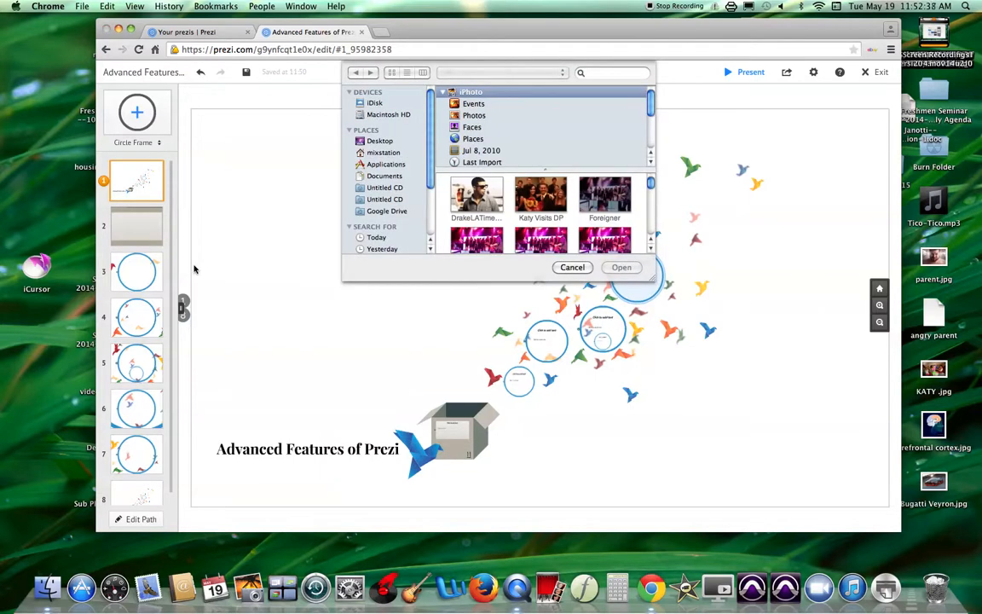
{"action": "scroll", "coordinate": [429, 179], "scroll_direction": "down", "scroll_amount": 1}
{"action": "scroll", "coordinate": [429, 179], "scroll_direction": "down", "scroll_amount": 5}
{"action": "left_click", "coordinate": [394, 248]}
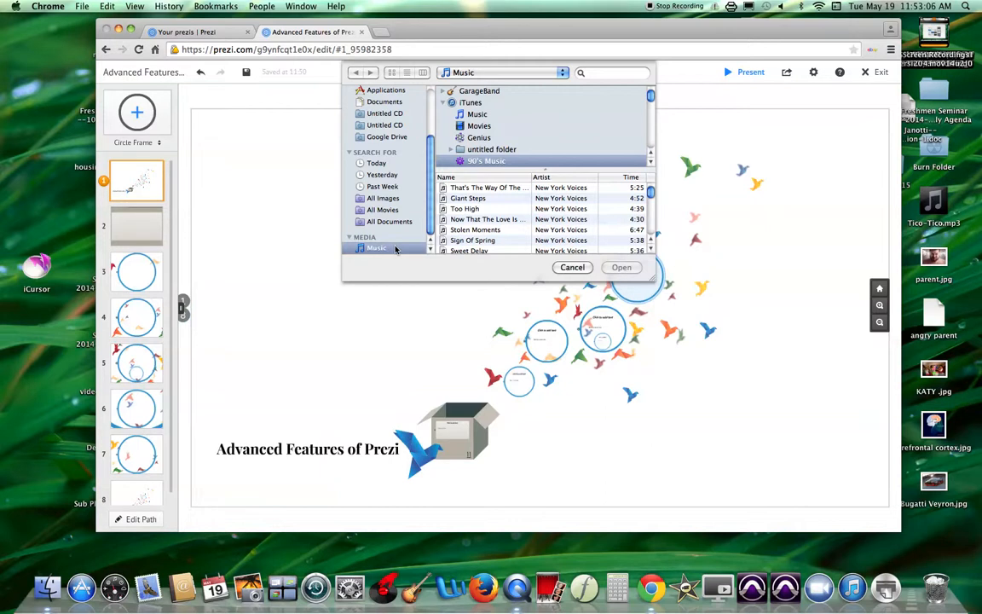
{"action": "left_click", "coordinate": [491, 200]}
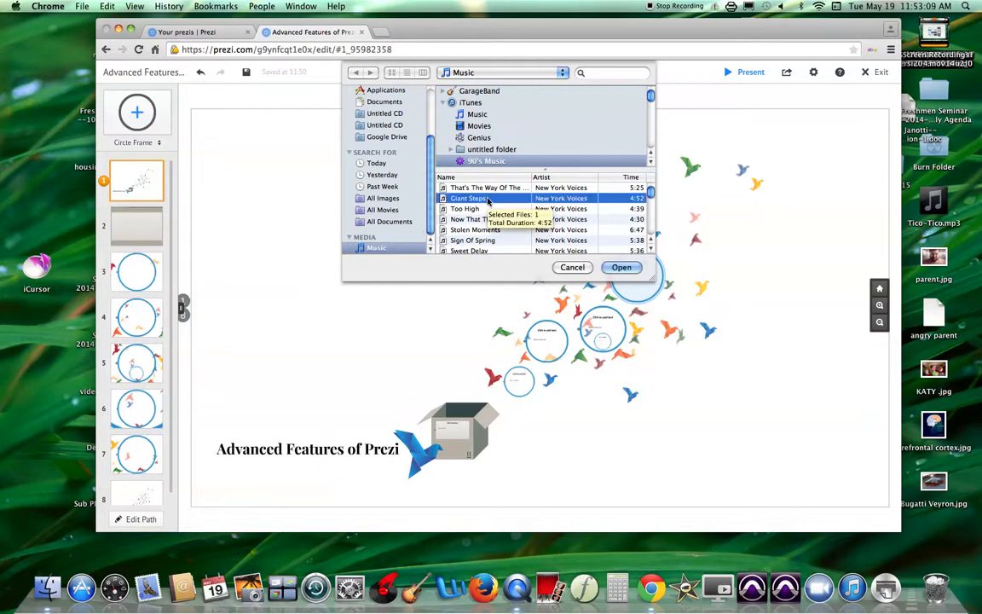
{"action": "left_click", "coordinate": [614, 270]}
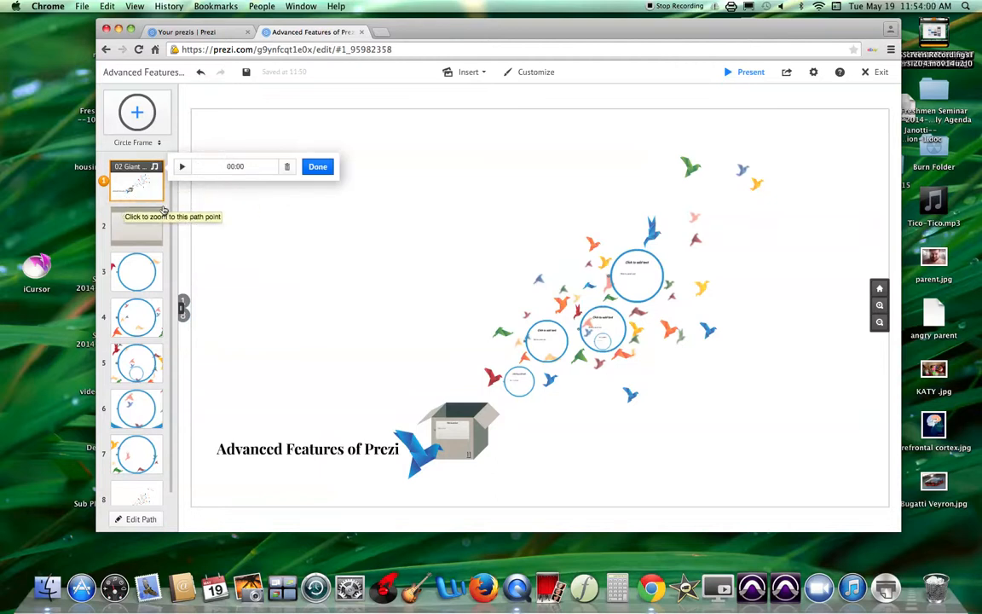
Preview the song attached to path step 1 while adjusting the system volume, and finish the voice-over.
{"action": "left_click", "coordinate": [182, 167]}
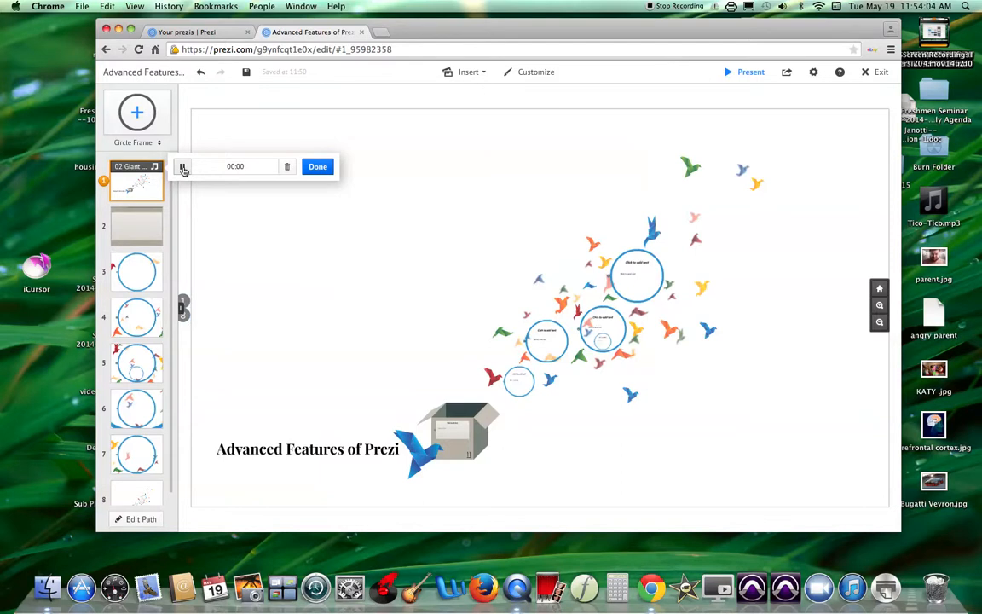
{"action": "key", "text": "XF86AudioRaiseVolume"}
{"action": "key", "text": "XF86AudioRaiseVolume"}
{"action": "key", "text": "XF86AudioRaiseVolume"}
{"action": "key", "text": "XF86AudioRaiseVolume"}
{"action": "key", "text": "XF86AudioRaiseVolume"}
{"action": "key", "text": "XF86AudioRaiseVolume"}
{"action": "key", "text": "XF86AudioRaiseVolume"}
{"action": "key", "text": "XF86AudioRaiseVolume"}
{"action": "key", "text": "XF86AudioRaiseVolume"}
{"action": "key", "text": "XF86AudioLowerVolume"}
{"action": "key", "text": "XF86AudioLowerVolume"}
{"action": "key", "text": "XF86AudioLowerVolume"}
{"action": "key", "text": "XF86AudioLowerVolume"}
{"action": "key", "text": "XF86AudioLowerVolume"}
{"action": "key", "text": "XF86AudioLowerVolume"}
{"action": "key", "text": "XF86AudioLowerVolume"}
{"action": "key", "text": "XF86AudioLowerVolume"}
{"action": "key", "text": "XF86AudioLowerVolume"}
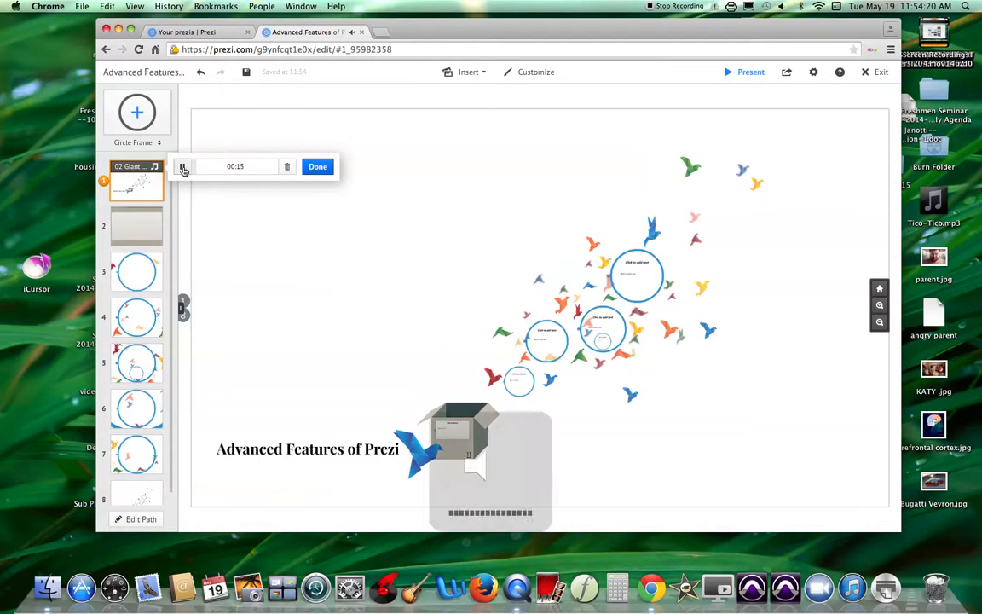
{"action": "left_click", "coordinate": [183, 168]}
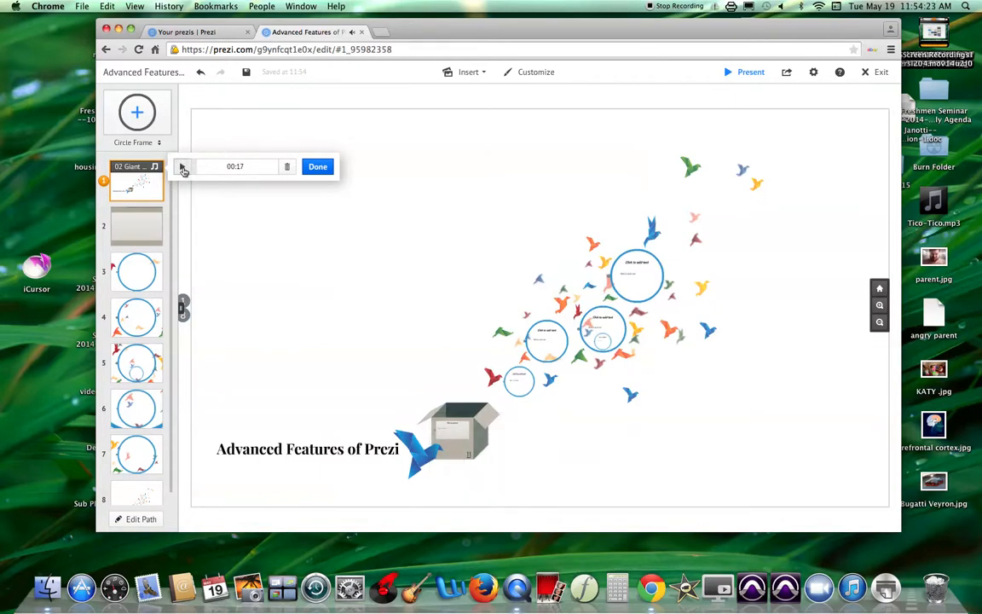
{"action": "left_click", "coordinate": [317, 167]}
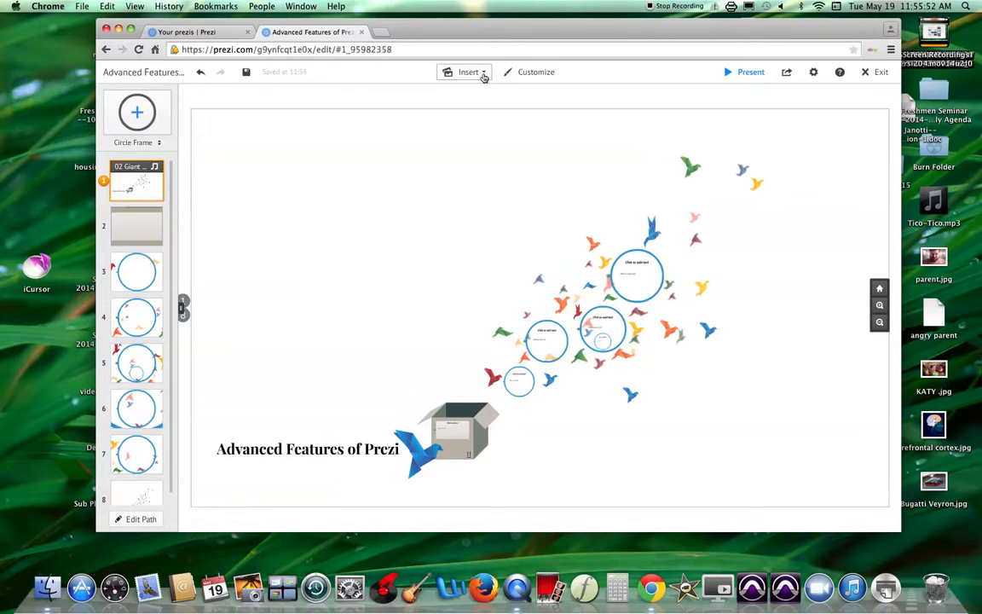
Start inserting a YouTube video into the prezi and open the YouTube site in a new browser tab.
{"action": "left_click", "coordinate": [482, 75]}
{"action": "left_click", "coordinate": [478, 121]}
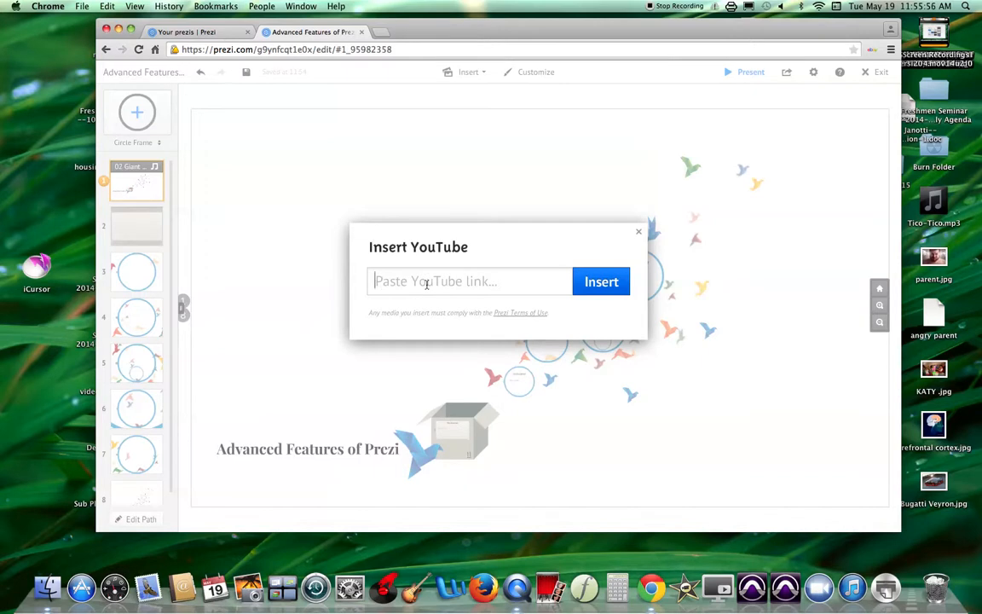
{"action": "left_click", "coordinate": [380, 32]}
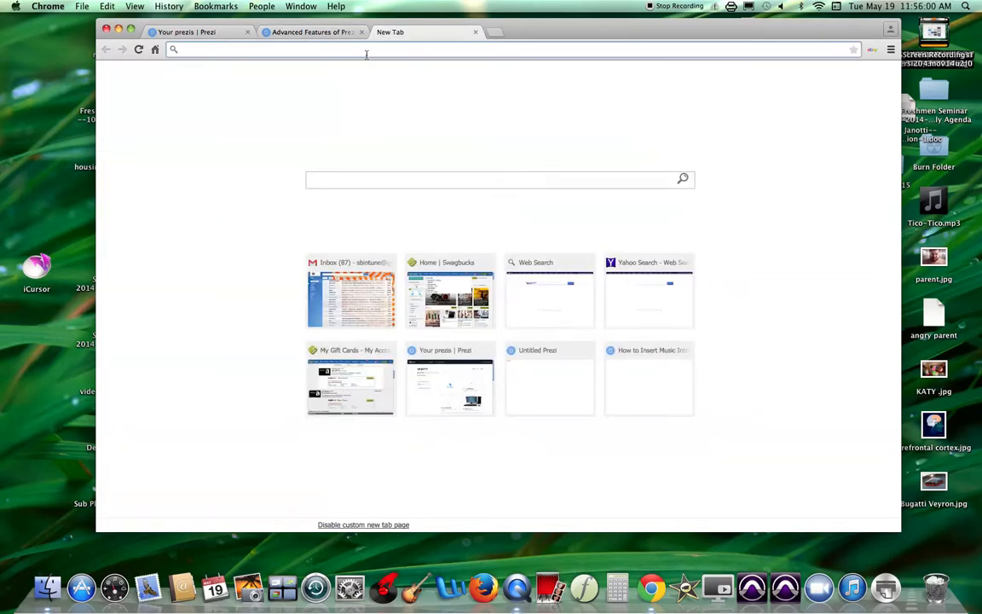
{"action": "type", "text": "you"}
{"action": "key", "text": "Return"}
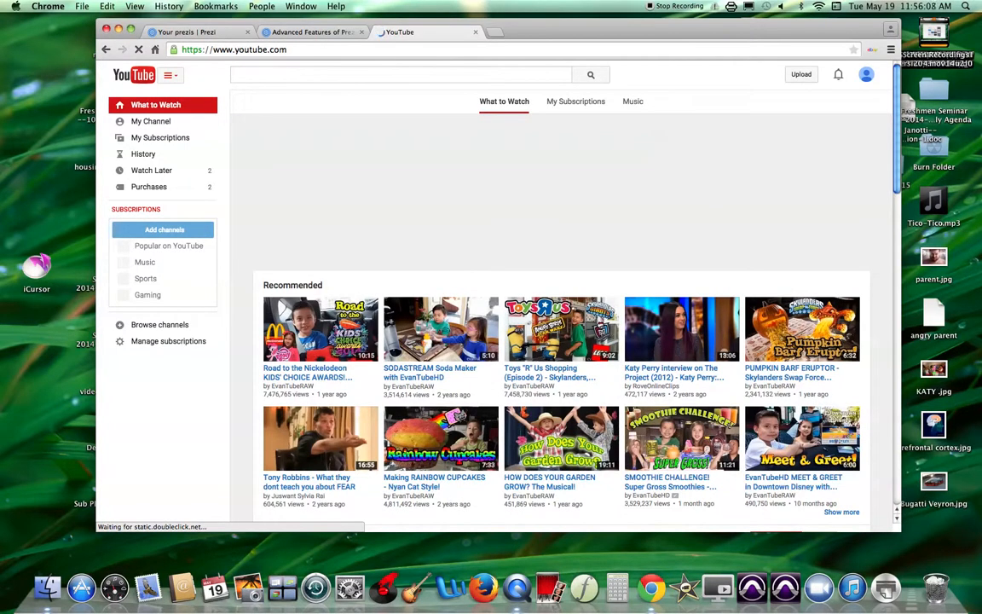
Search YouTube for "talking babies translated".
{"action": "left_click", "coordinate": [284, 78]}
{"action": "type", "text": "talking tal"}
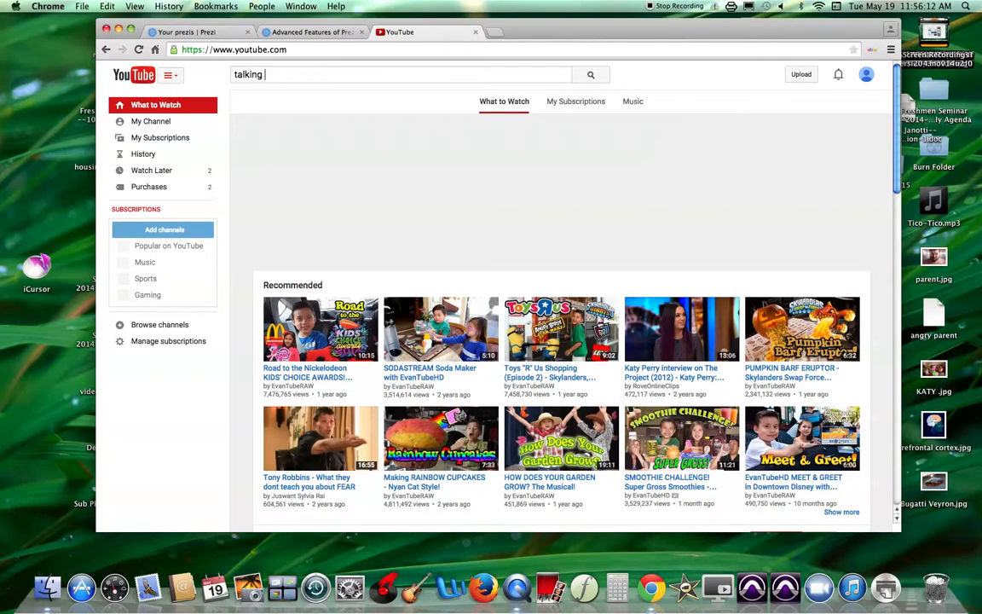
{"action": "key", "text": "BackSpace"}
{"action": "key", "text": "BackSpace"}
{"action": "key", "text": "BackSpace"}
{"action": "key", "text": "BackSpace"}
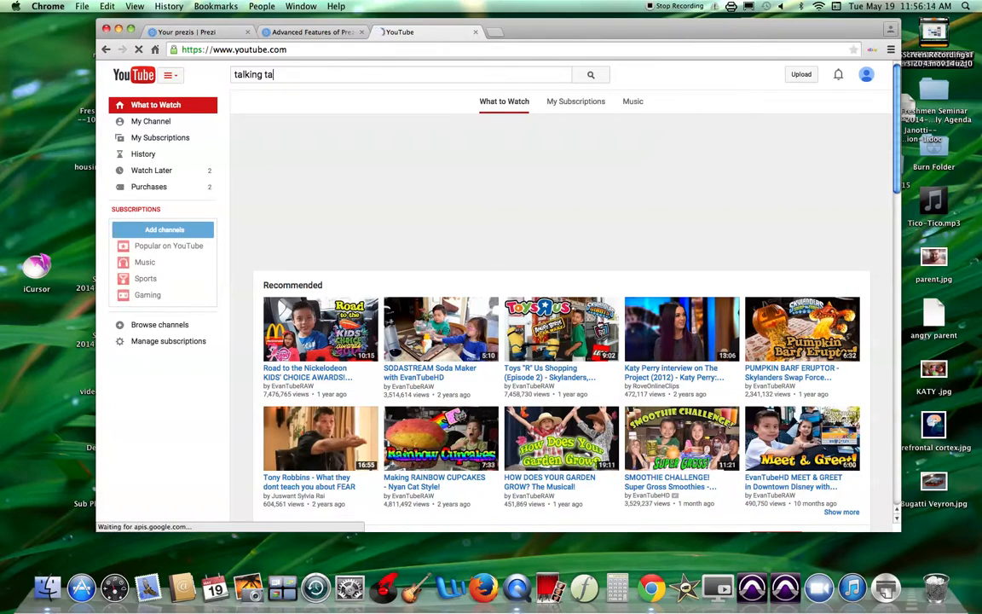
{"action": "type", "text": "b"}
{"action": "key", "text": "BackSpace"}
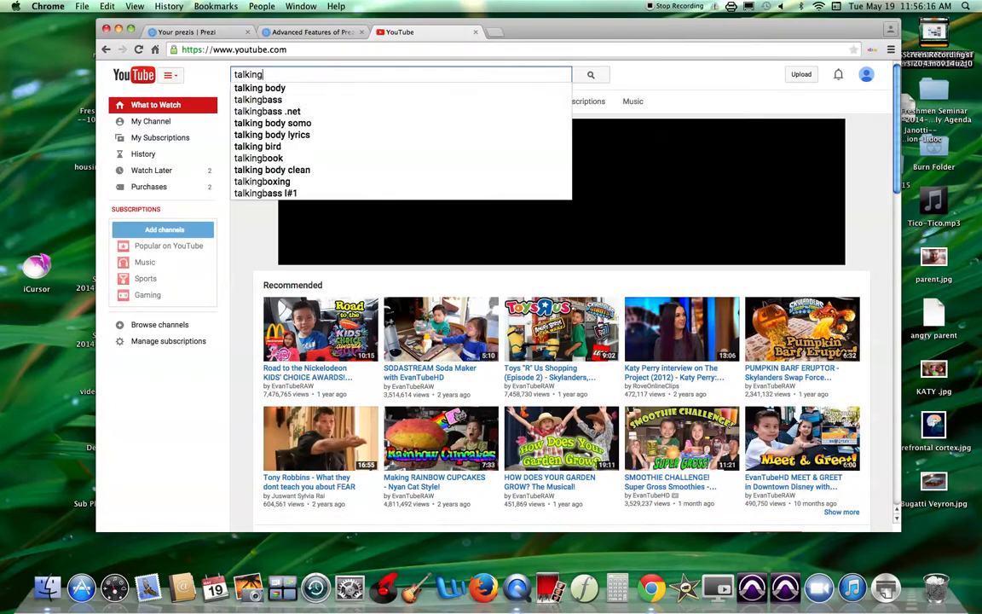
{"action": "type", "text": "babies"}
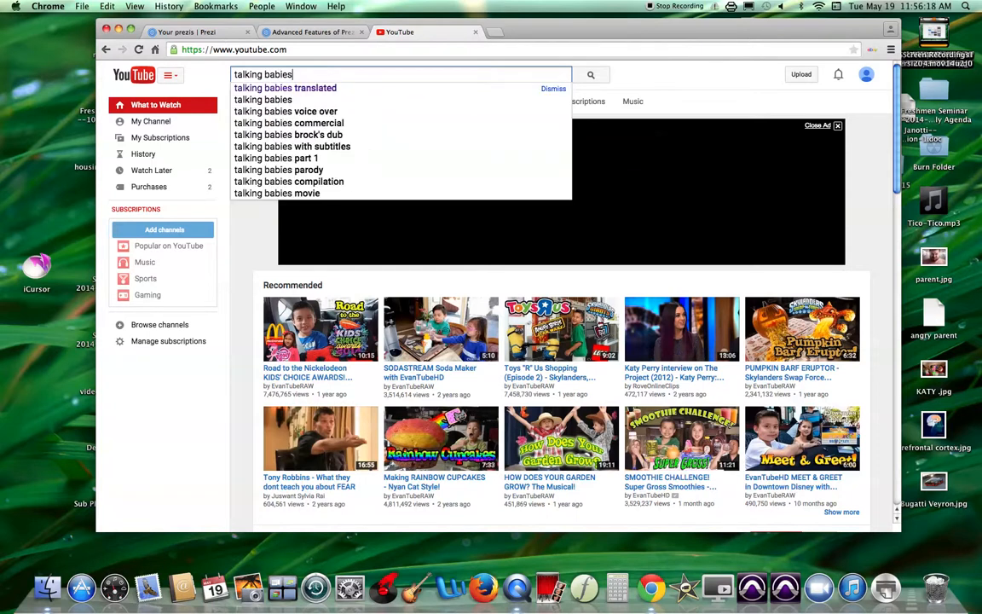
{"action": "left_click", "coordinate": [291, 88]}
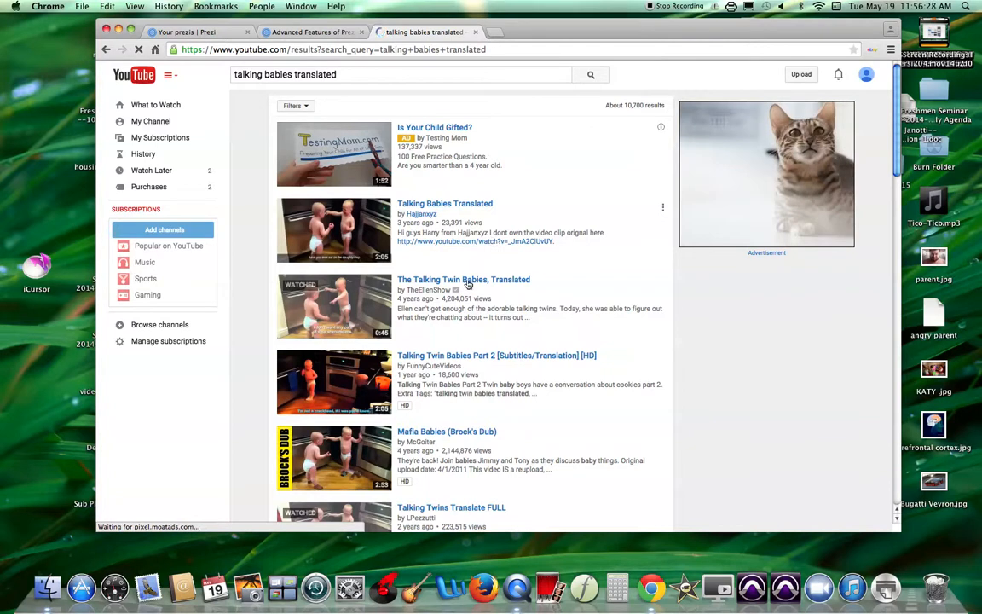
Open the "Talking Babies Translated" video, play a short part with the volume raised, and pause and mute it.
{"action": "left_click", "coordinate": [432, 206]}
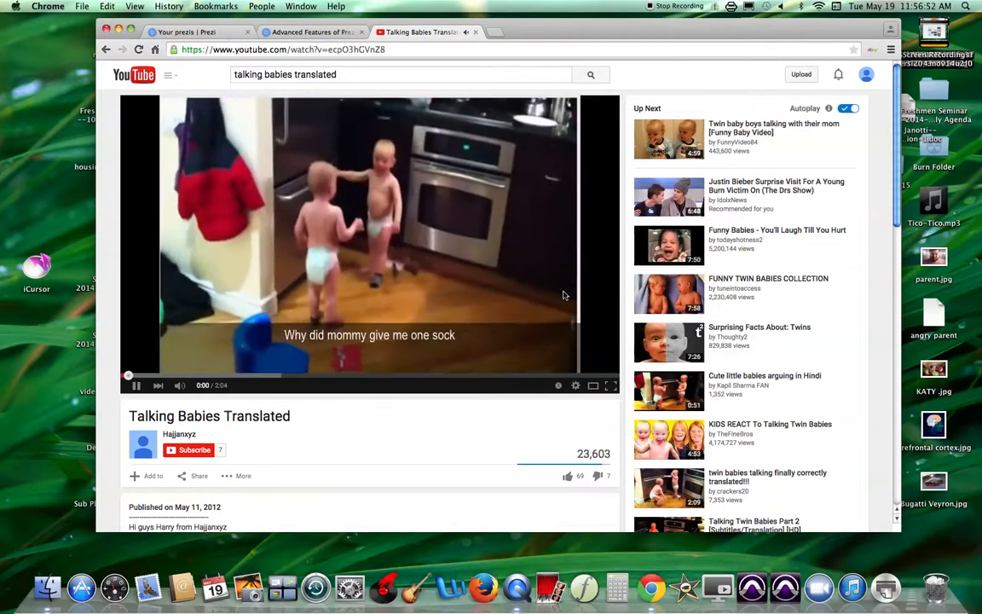
{"action": "key", "text": "XF86AudioRaiseVolume"}
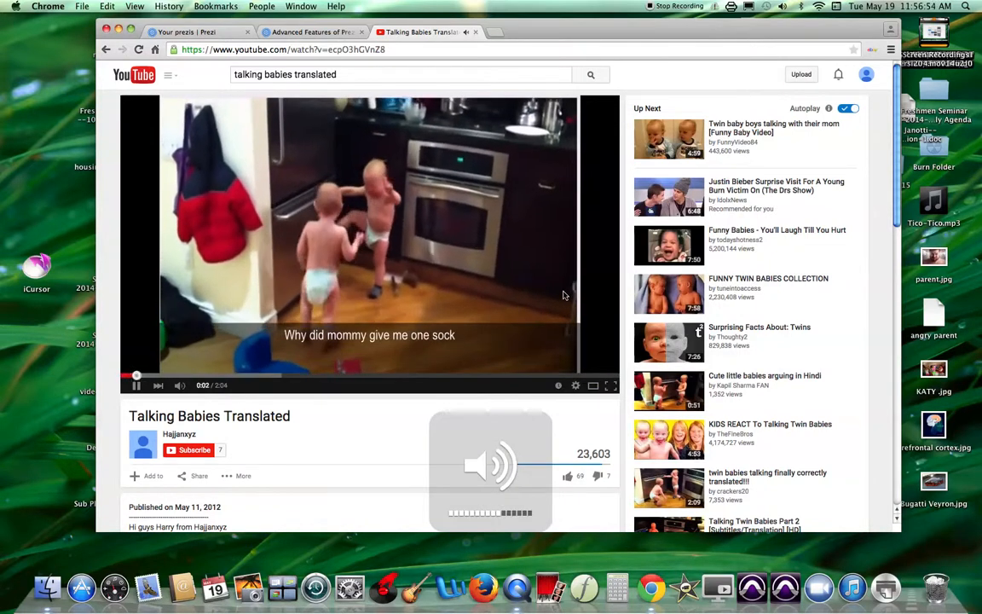
{"action": "key", "text": "XF86AudioRaiseVolume"}
{"action": "key", "text": "XF86AudioRaiseVolume"}
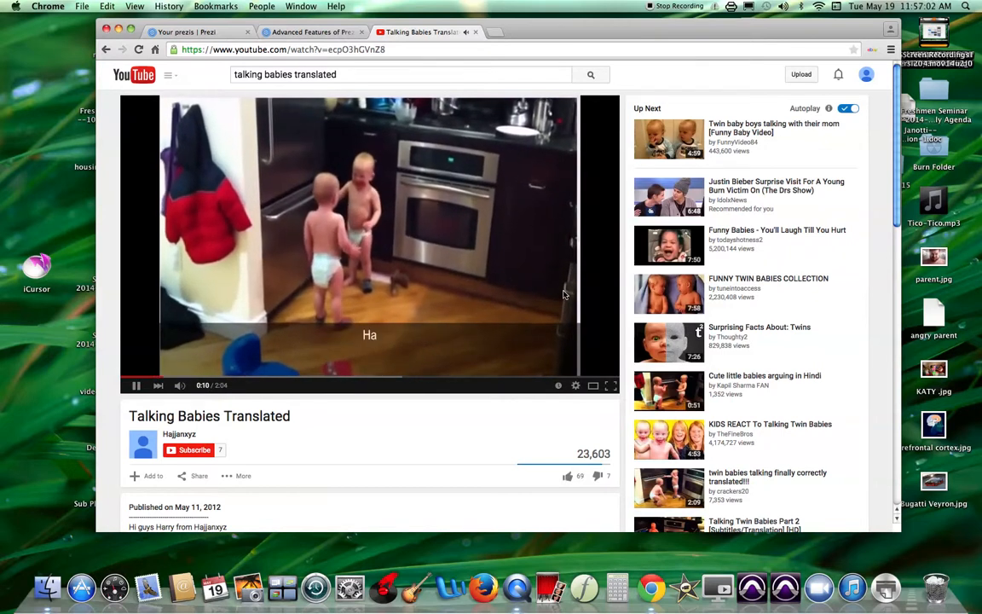
{"action": "left_click", "coordinate": [137, 386]}
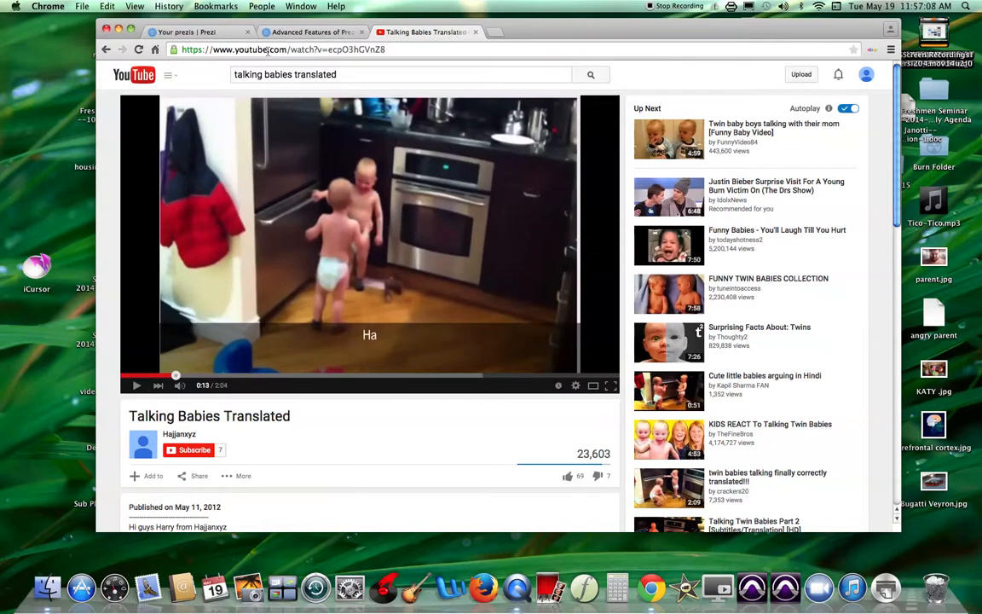
{"action": "key", "text": "XF86AudioMute"}
Copy the video's web address and insert it into the prezi as a YouTube video.
{"action": "left_click", "coordinate": [248, 52]}
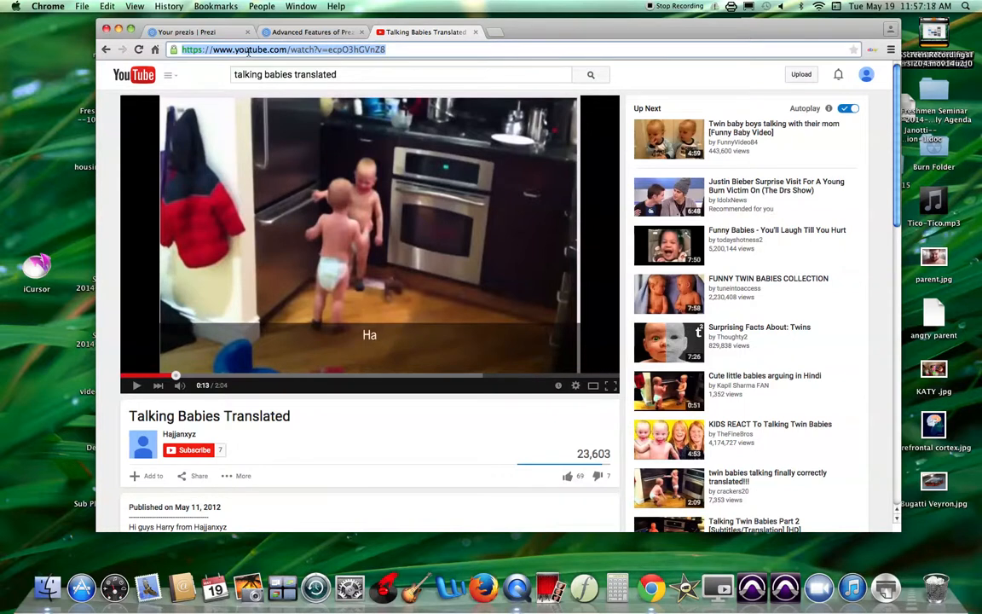
{"action": "right_click", "coordinate": [250, 49]}
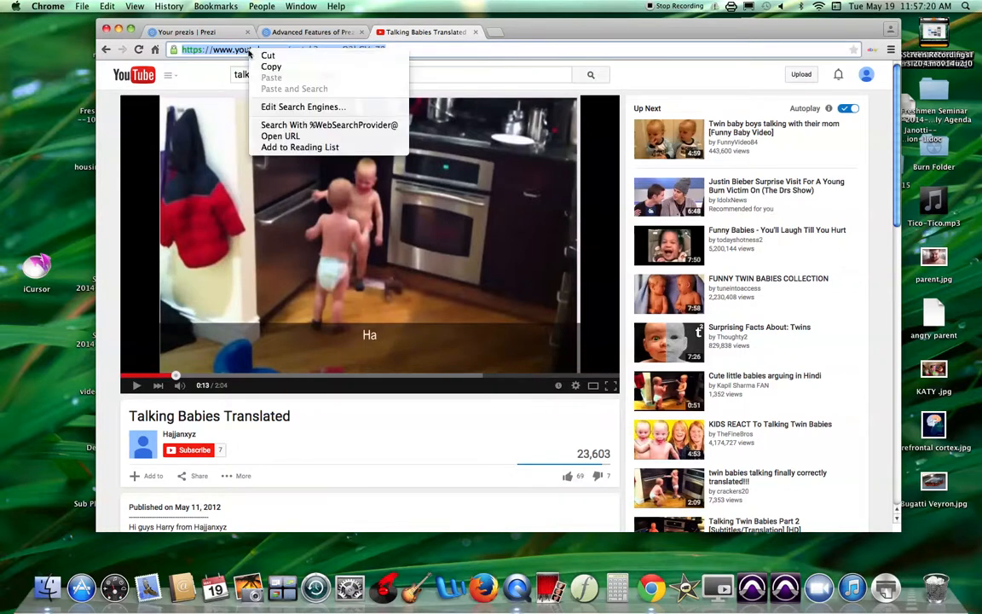
{"action": "left_click", "coordinate": [270, 67]}
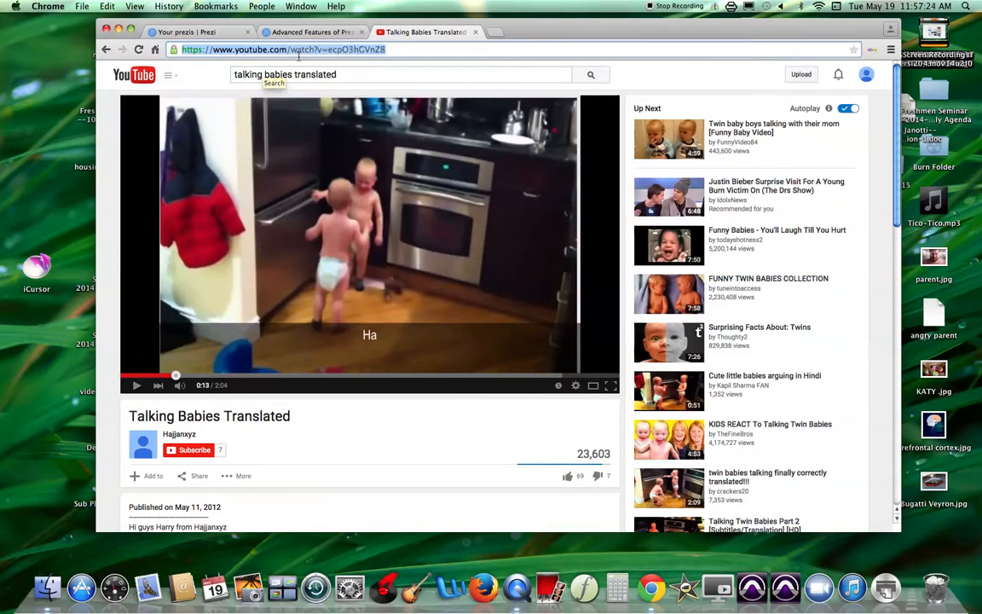
{"action": "left_click", "coordinate": [312, 32]}
{"action": "left_click", "coordinate": [375, 282]}
{"action": "right_click", "coordinate": [374, 283]}
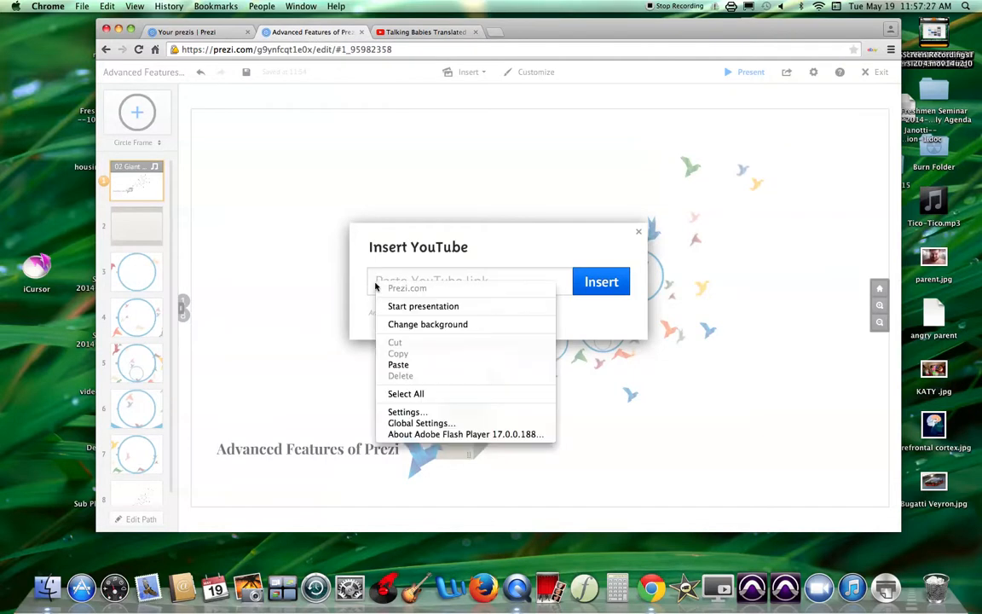
{"action": "left_click", "coordinate": [405, 367]}
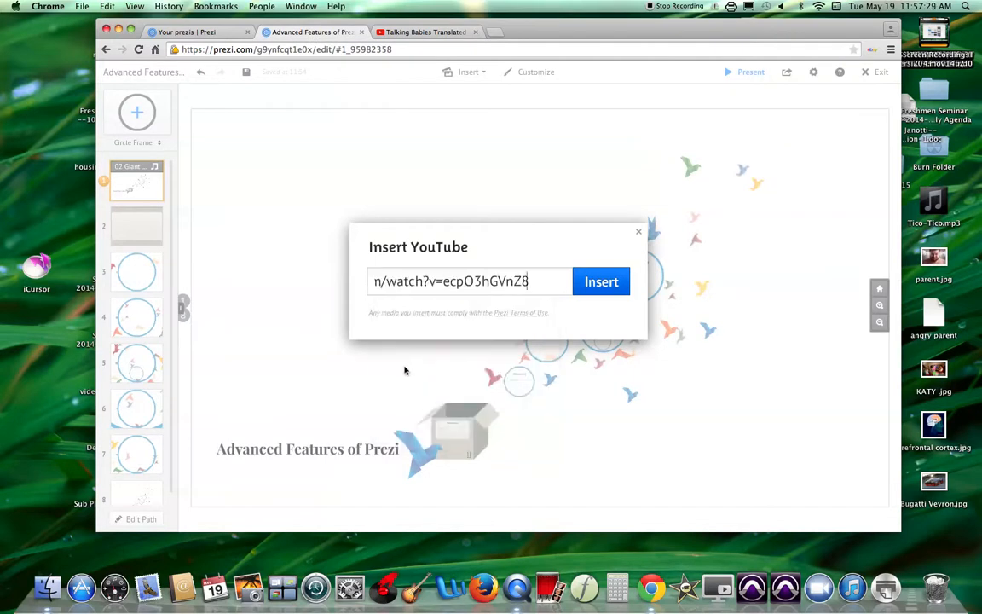
{"action": "left_click", "coordinate": [595, 285]}
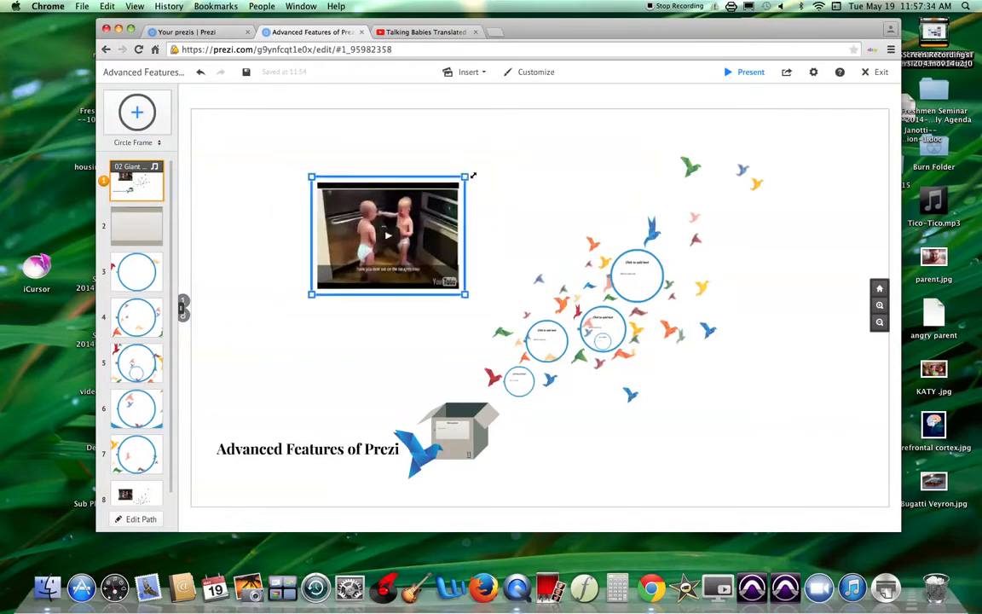
Resize the inserted video on the blank canvas above the title to about 60% of its original size and deselect it.
{"action": "left_click_drag", "start_coordinate": [474, 168], "coordinate": [528, 168]}
{"action": "left_click_drag", "start_coordinate": [623, 131], "coordinate": [417, 215]}
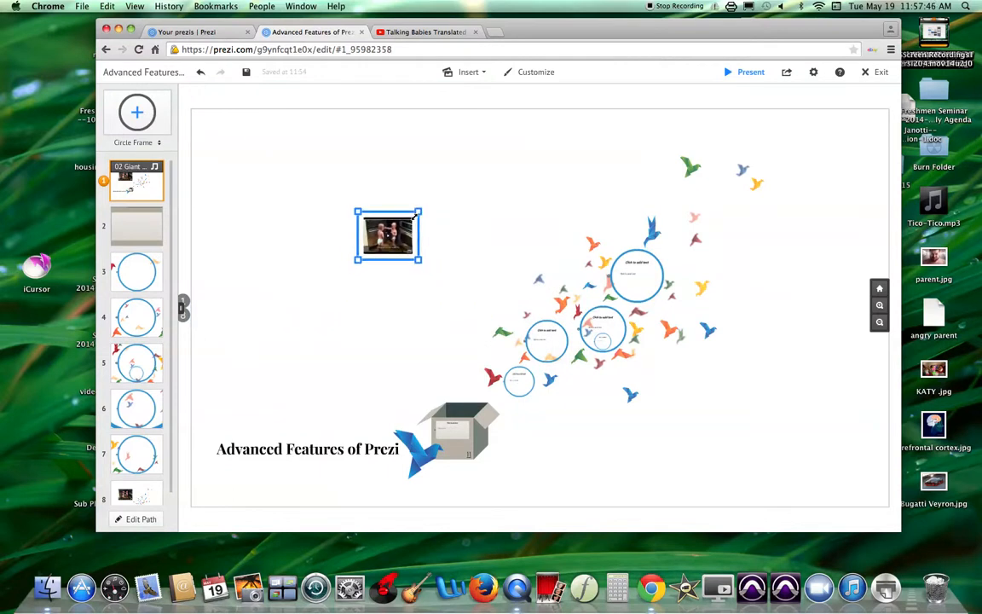
{"action": "left_click_drag", "start_coordinate": [416, 216], "coordinate": [412, 219]}
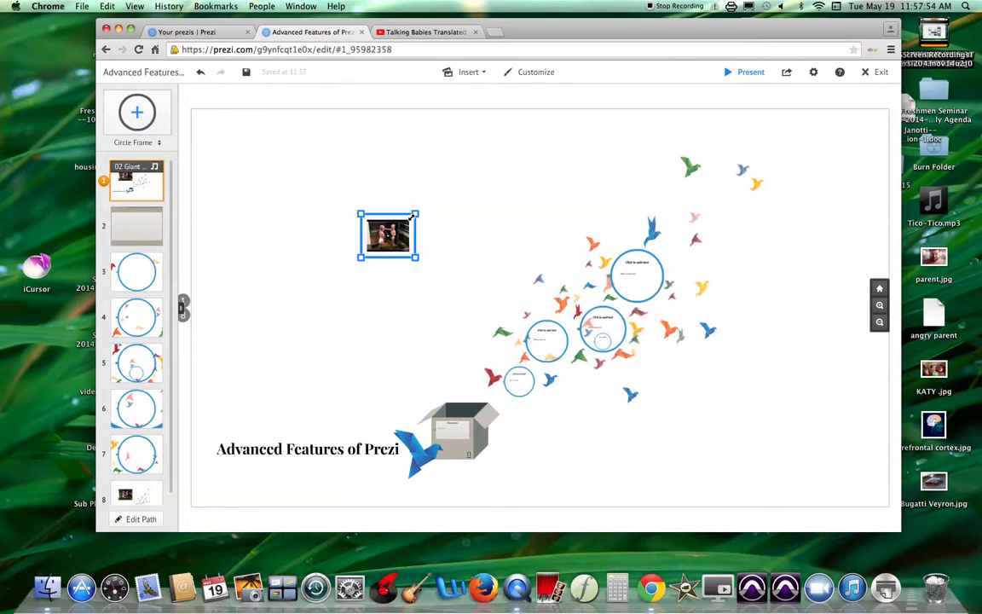
{"action": "left_click_drag", "start_coordinate": [413, 217], "coordinate": [438, 197]}
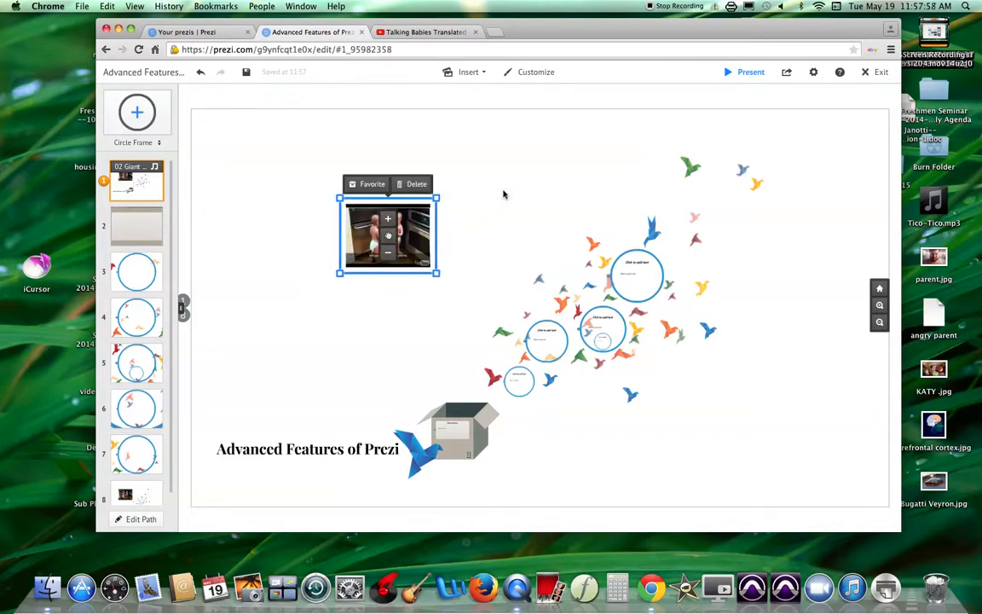
{"action": "left_click", "coordinate": [503, 194]}
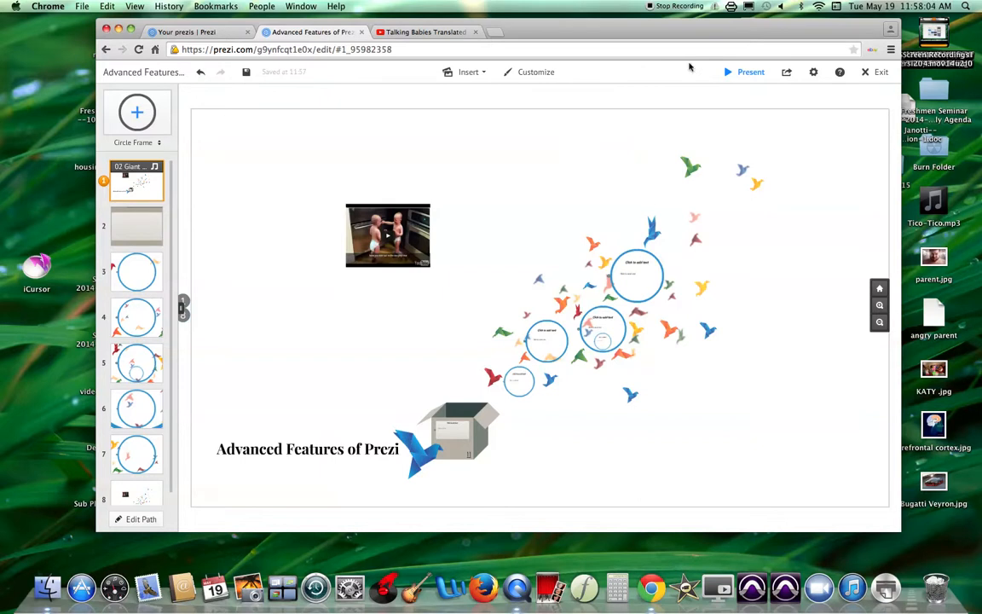
Present the prezi in full screen and allow keyboard controls.
{"action": "left_click", "coordinate": [742, 73]}
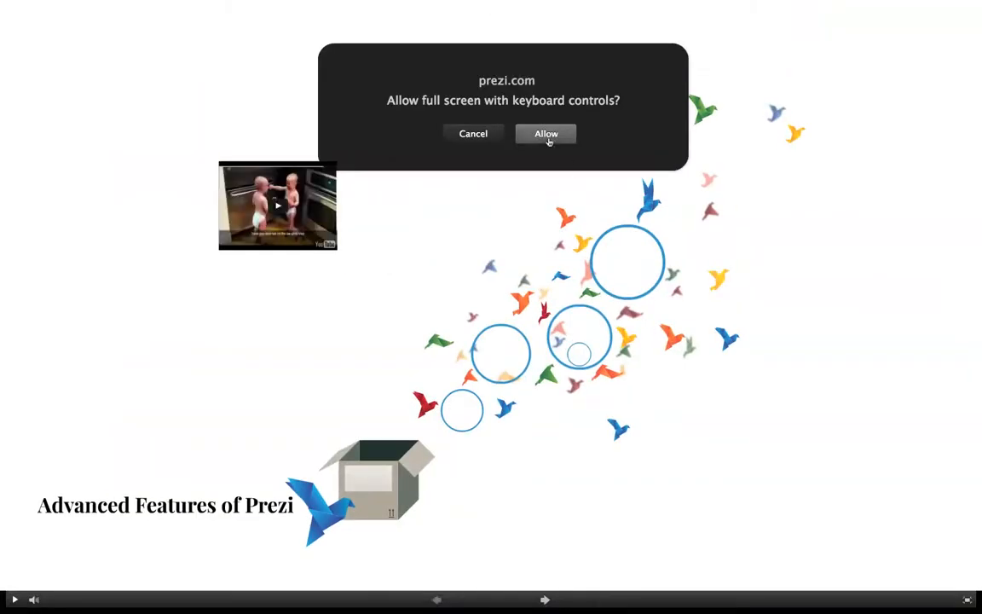
{"action": "left_click", "coordinate": [547, 135]}
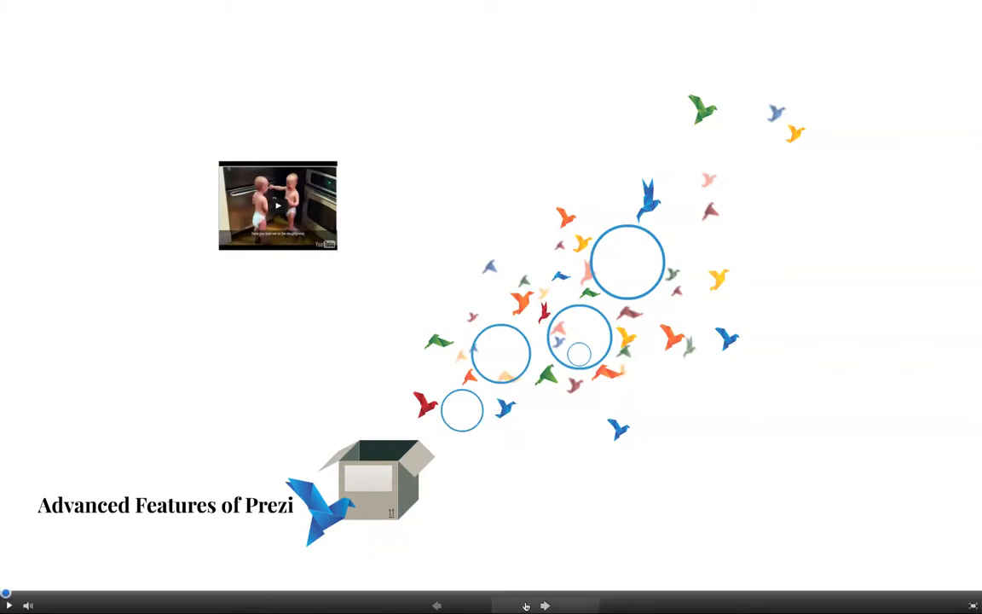
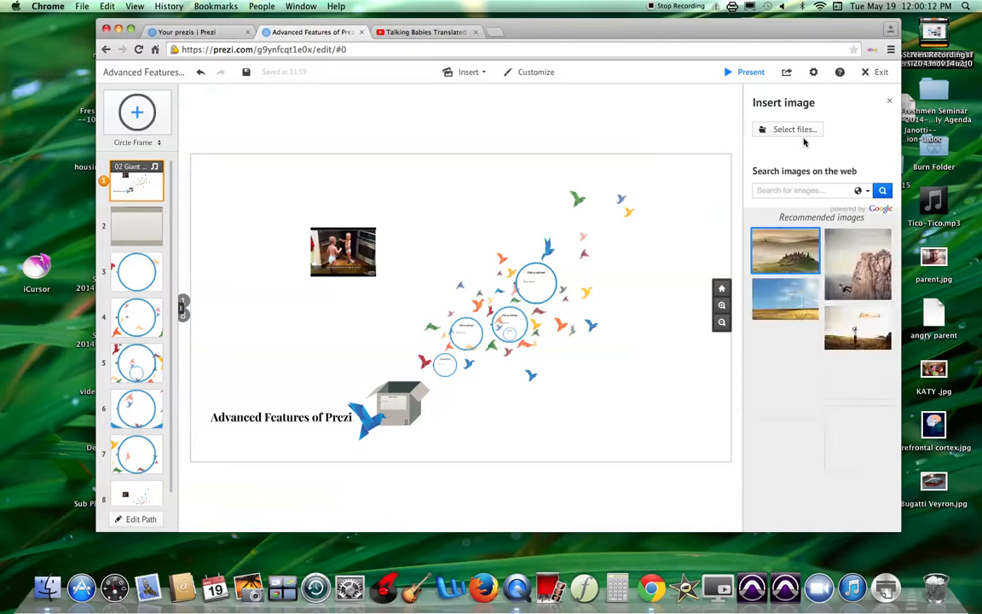
Insert the recommended dark forest image on the blank canvas above the video.
{"action": "left_click", "coordinate": [851, 362]}
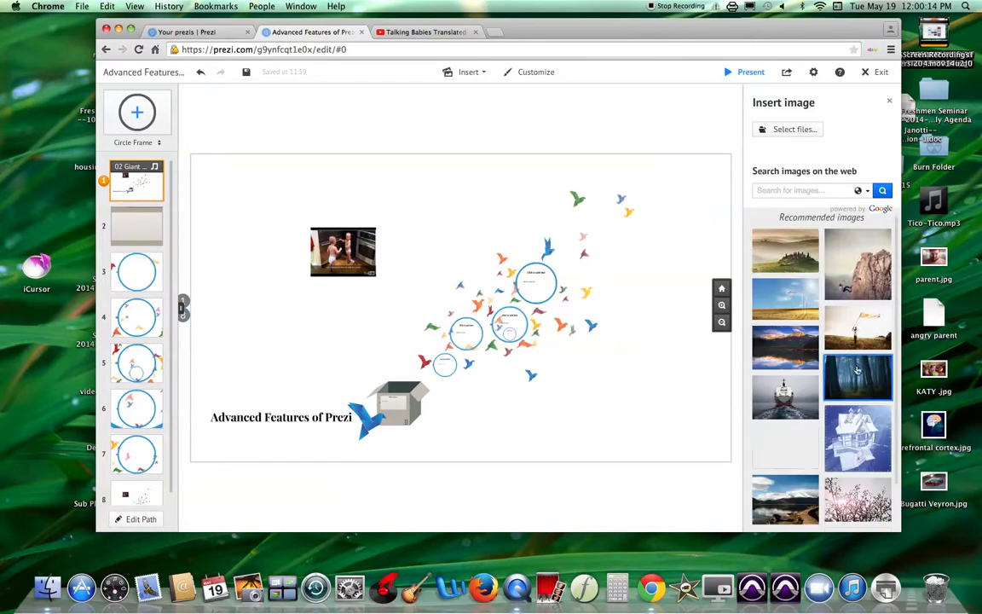
{"action": "left_click_drag", "start_coordinate": [858, 375], "coordinate": [410, 177]}
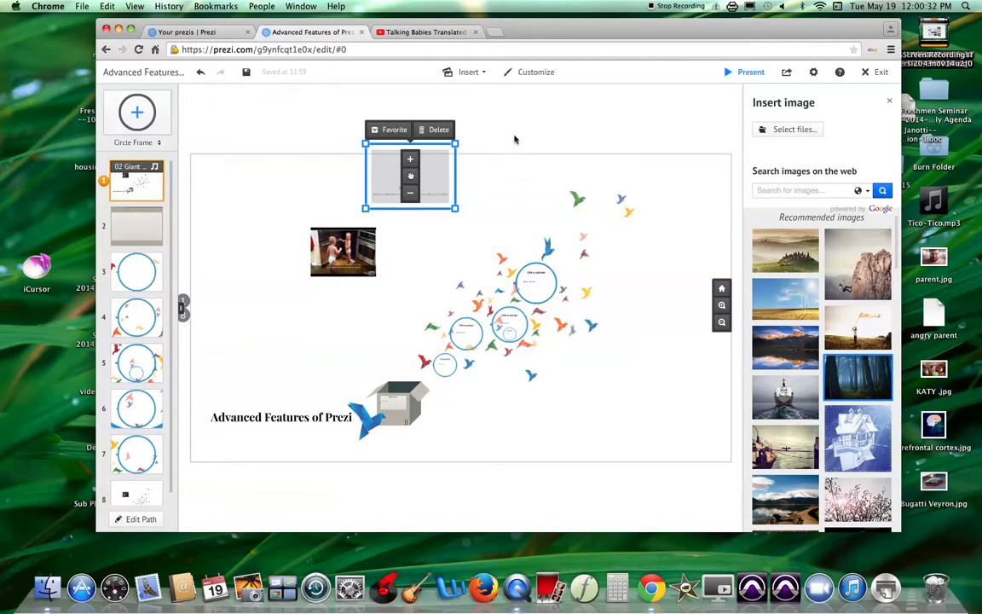
{"action": "left_click", "coordinate": [442, 134]}
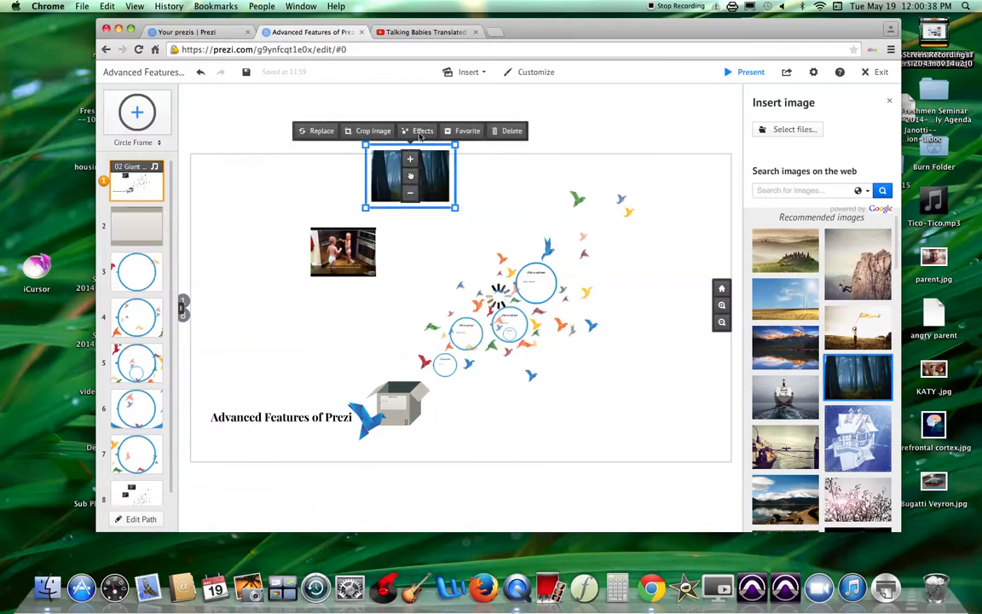
Look at the Enhance options for the forest image in the photo editor without choosing any, staying on the page.
{"action": "left_click", "coordinate": [422, 131]}
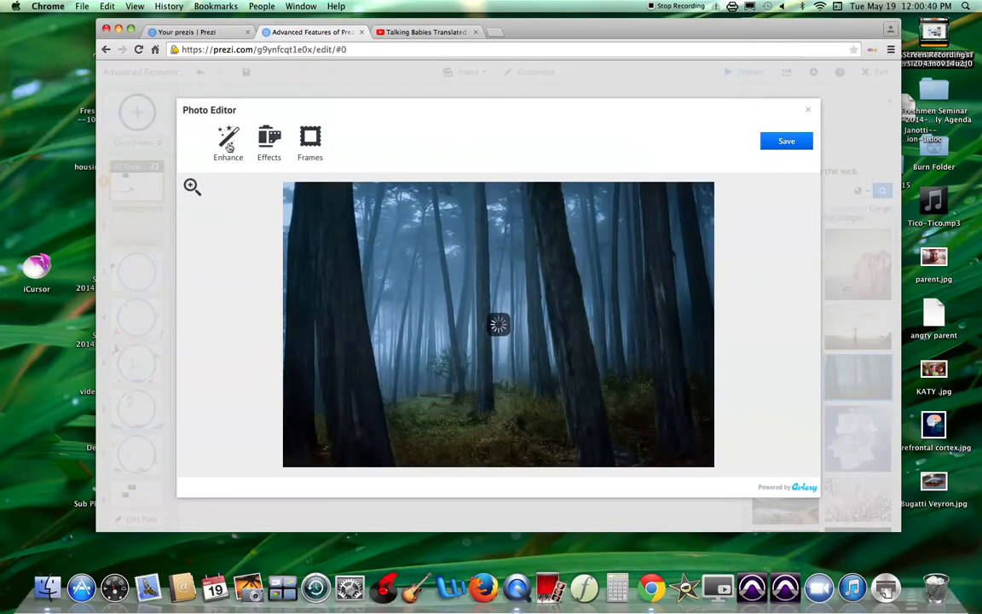
{"action": "left_click", "coordinate": [229, 146]}
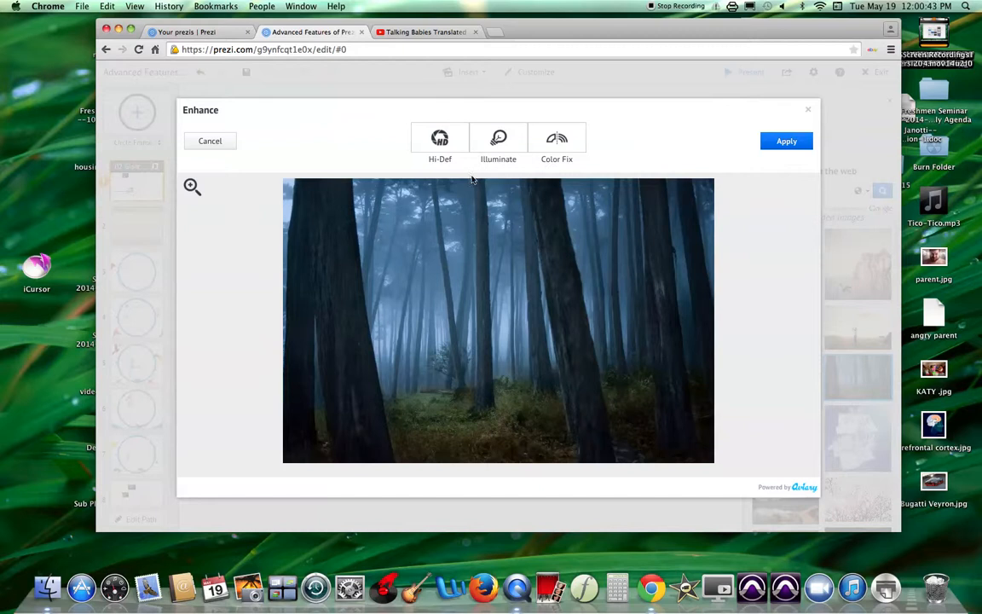
{"action": "left_click", "coordinate": [786, 143]}
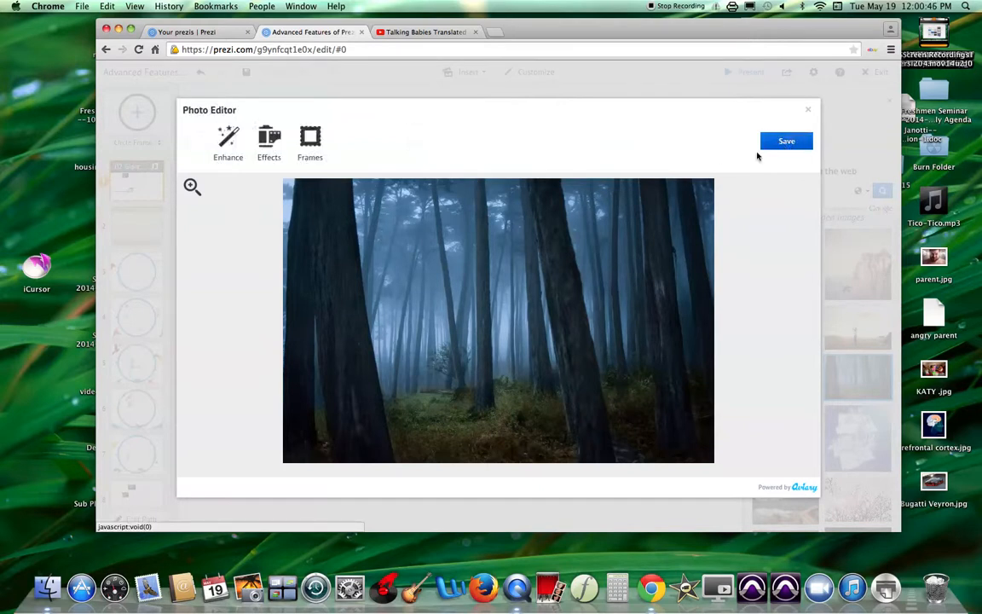
{"action": "left_click", "coordinate": [215, 141]}
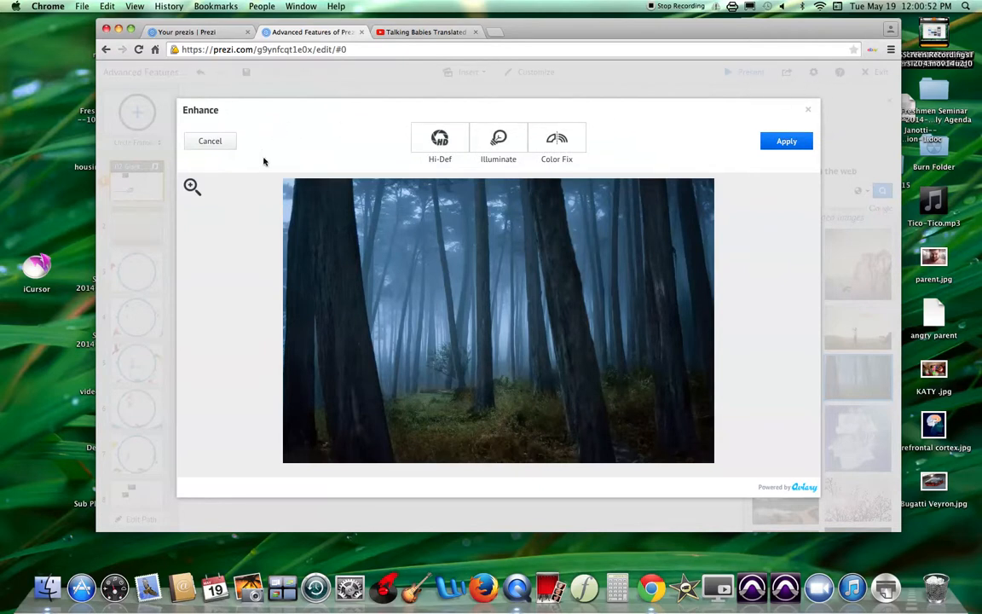
{"action": "left_click", "coordinate": [211, 141]}
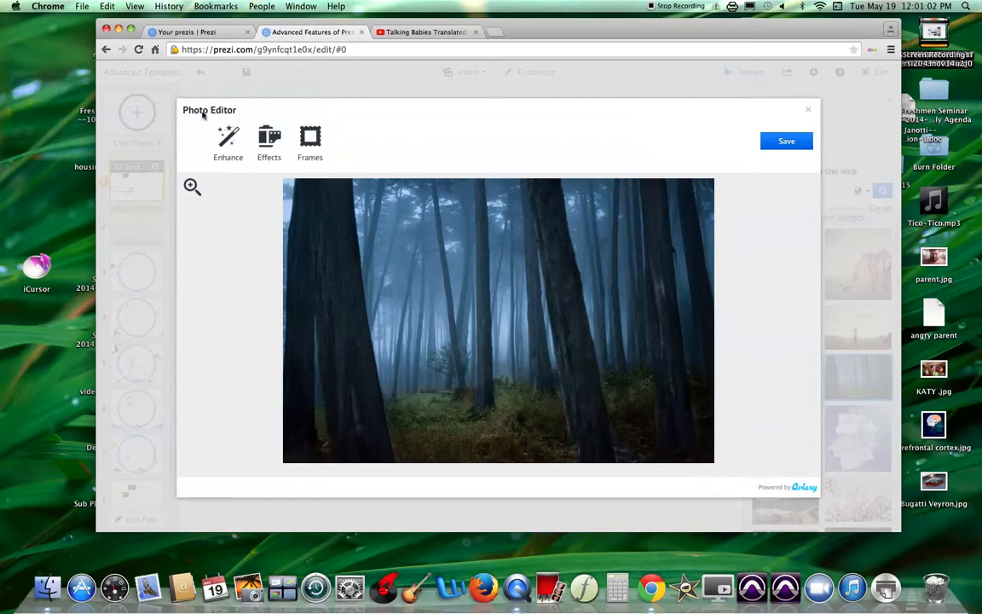
{"action": "left_click", "coordinate": [361, 32]}
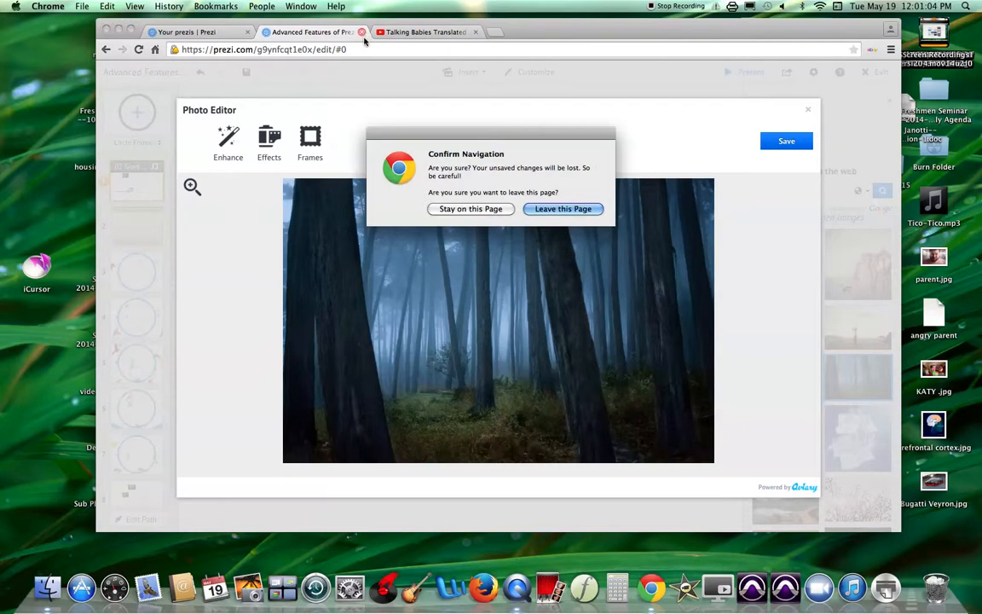
{"action": "left_click", "coordinate": [488, 209]}
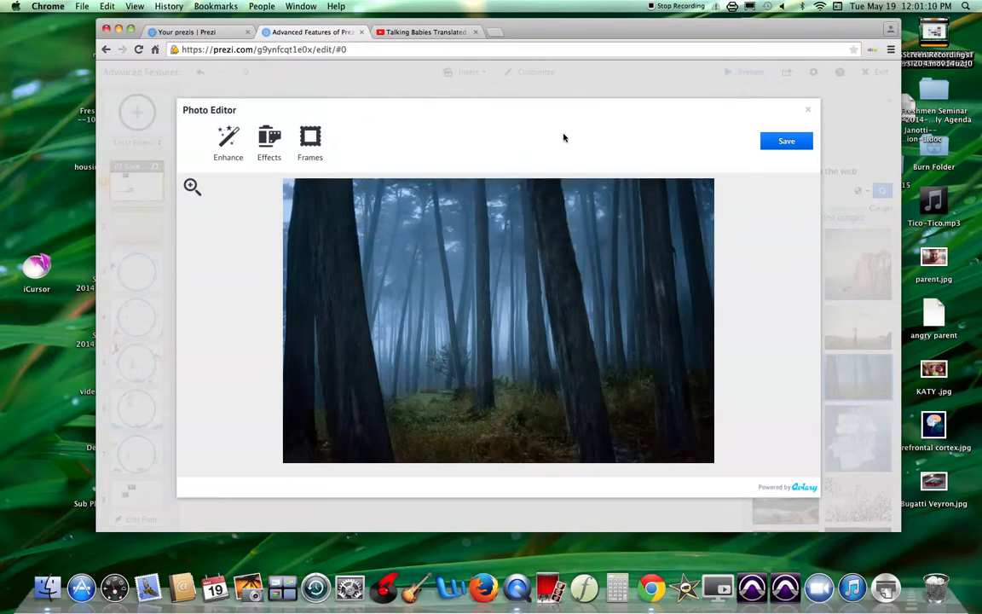
Save and leave the photo editor, delete the forest image from the canvas and dismiss the error message.
{"action": "left_click", "coordinate": [769, 141]}
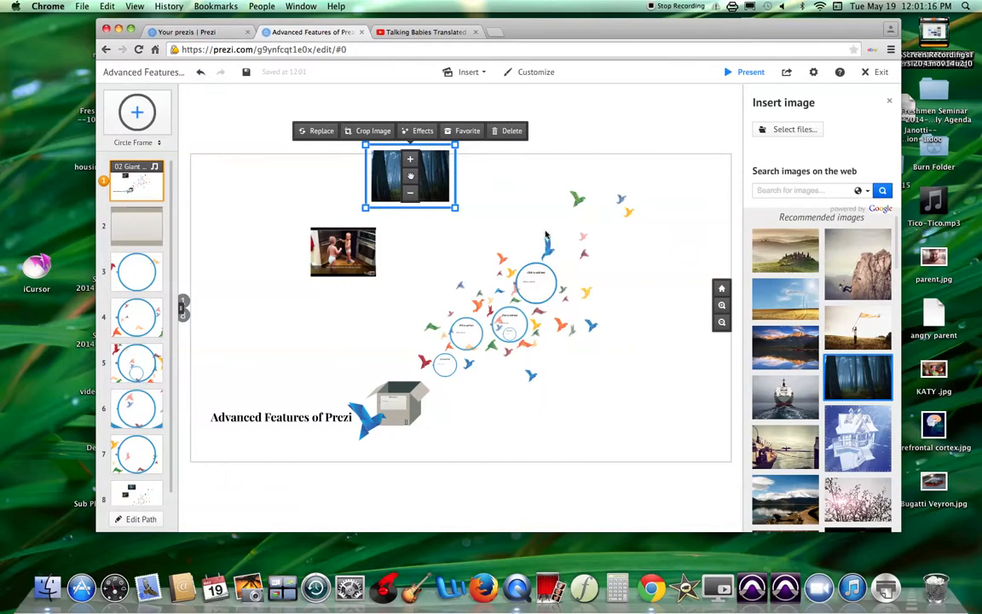
{"action": "left_click", "coordinate": [497, 132]}
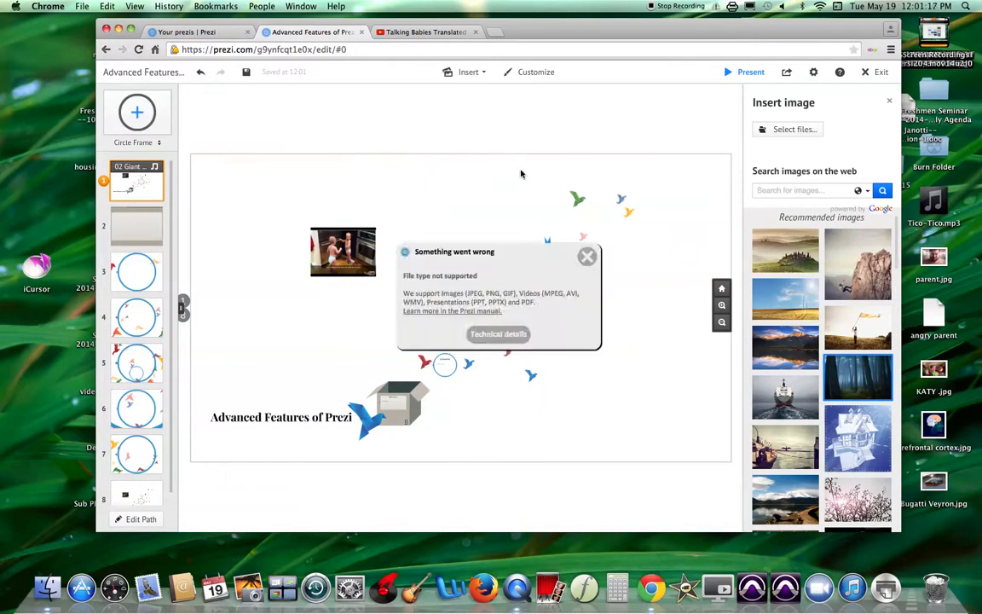
{"action": "left_click", "coordinate": [586, 258]}
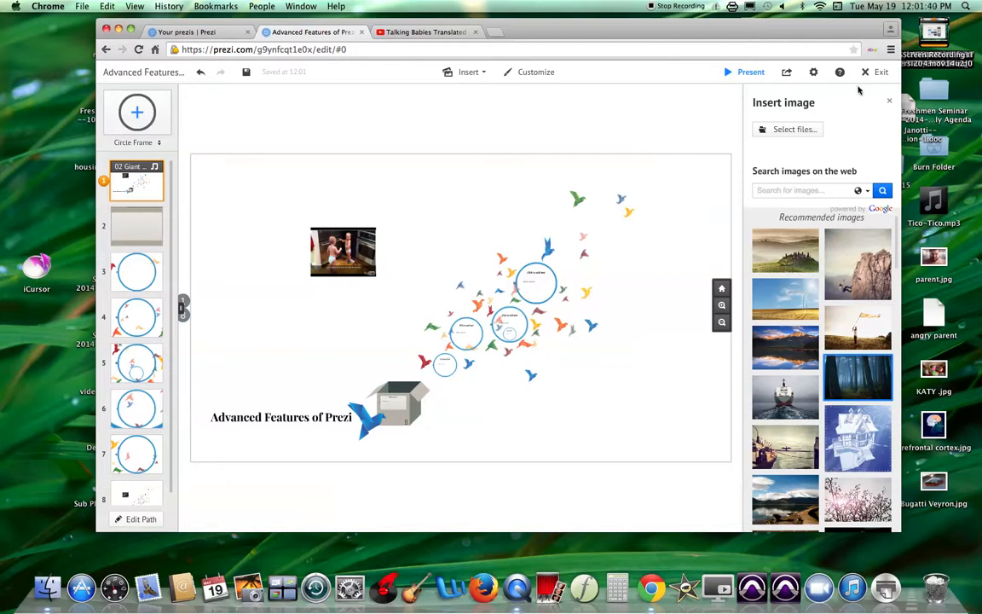
Set the "Katy Visits DP" photo from the iPhoto library as the prezi's background image, accepting the recommended resize.
{"action": "left_click", "coordinate": [529, 74]}
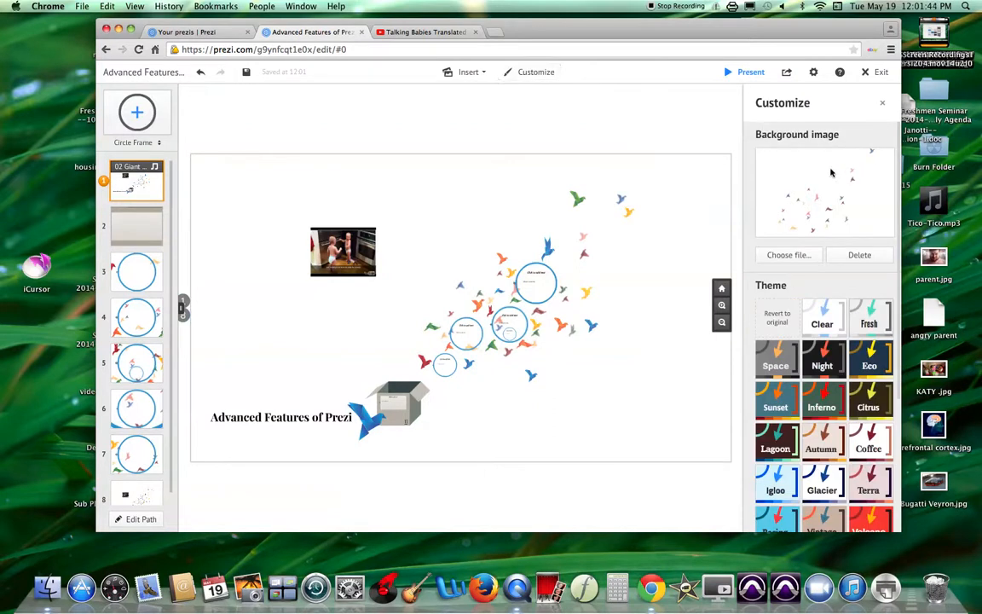
{"action": "left_click", "coordinate": [788, 255]}
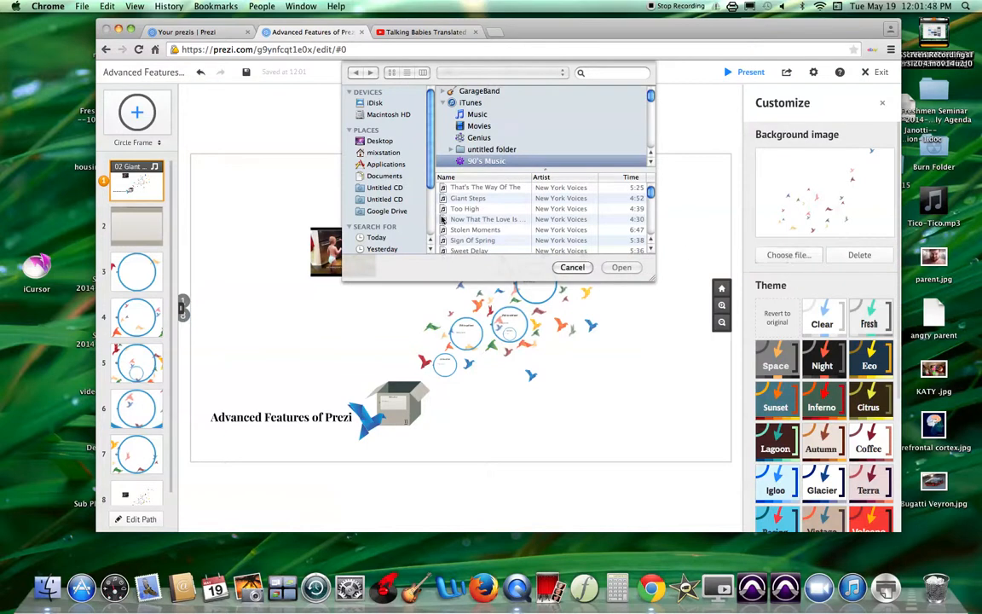
{"action": "scroll", "coordinate": [394, 226], "scroll_direction": "down", "scroll_amount": 4}
{"action": "left_click", "coordinate": [395, 247]}
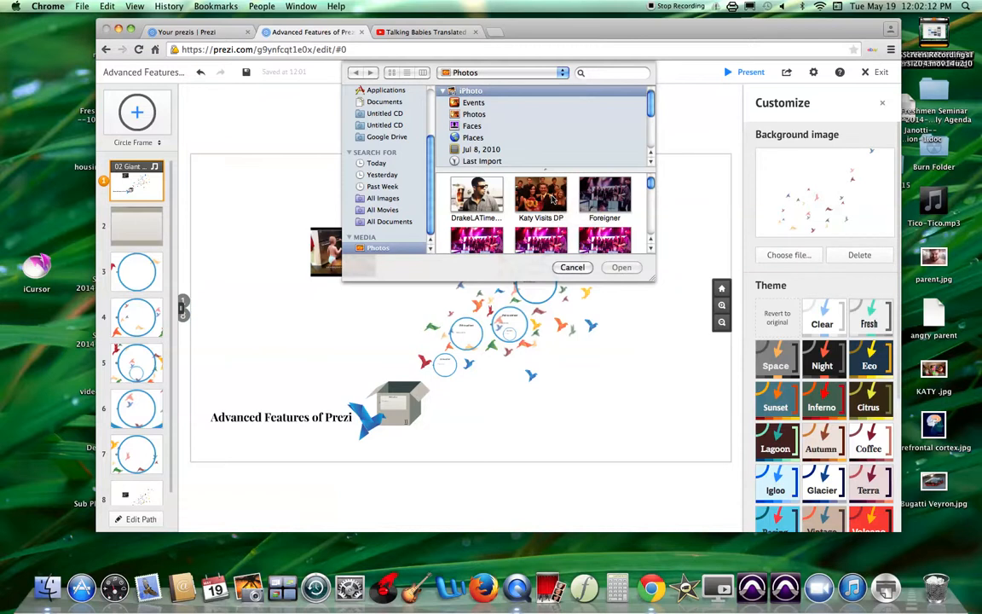
{"action": "left_click", "coordinate": [554, 198]}
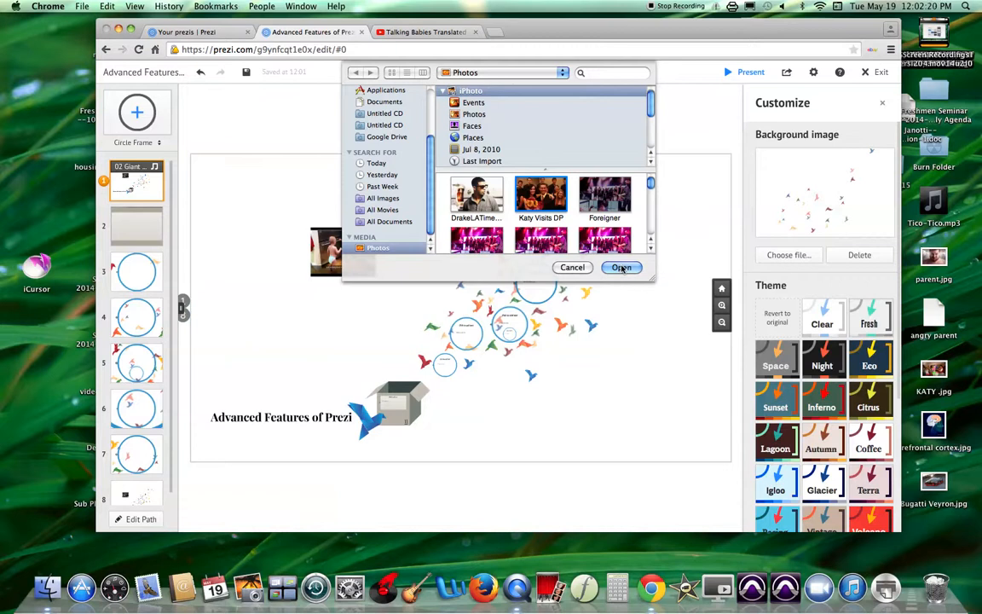
{"action": "left_click", "coordinate": [622, 268]}
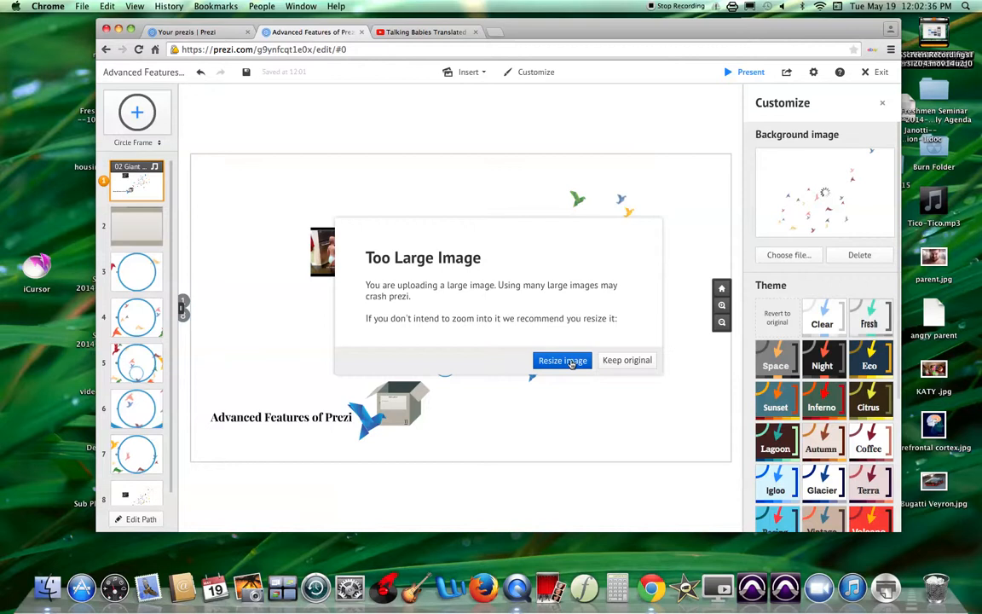
{"action": "left_click", "coordinate": [563, 360]}
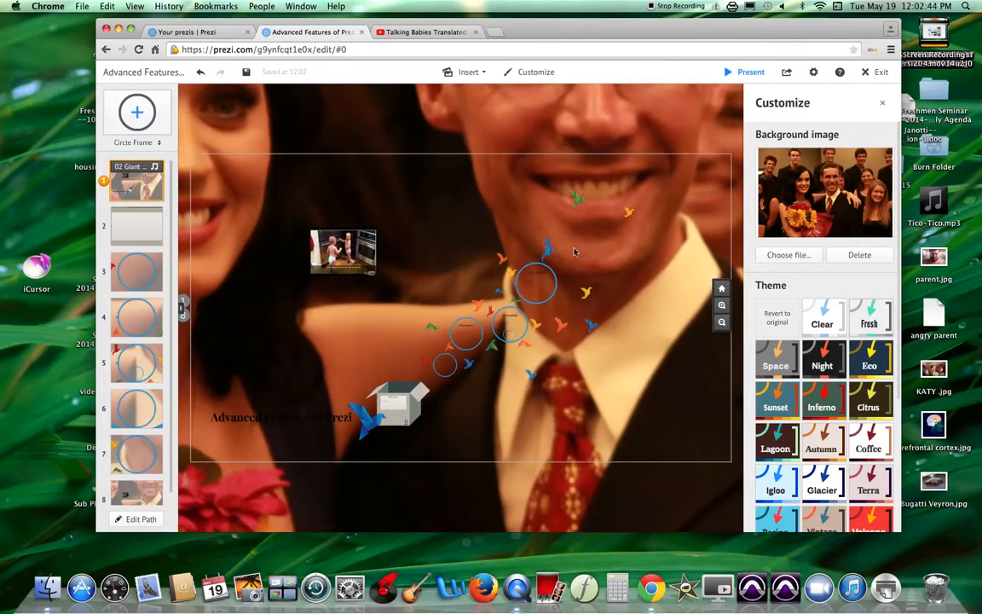
Enlarge the overview frame around all the content to about 1.5 times its width by extending two opposite corners outward.
{"action": "left_click", "coordinate": [721, 323]}
{"action": "left_click", "coordinate": [721, 322]}
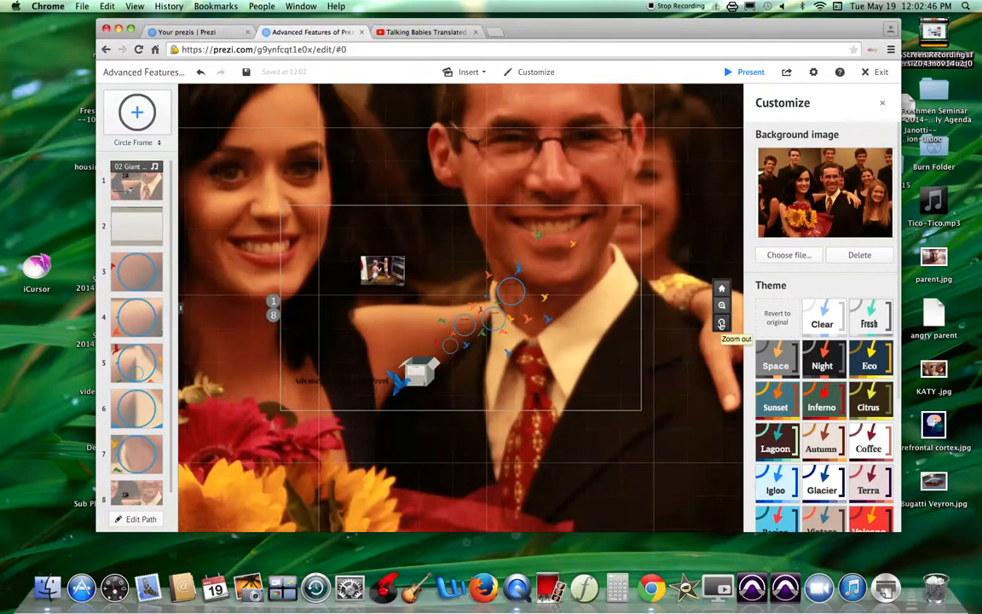
{"action": "left_click", "coordinate": [721, 322]}
{"action": "left_click", "coordinate": [721, 322]}
{"action": "left_click", "coordinate": [722, 322]}
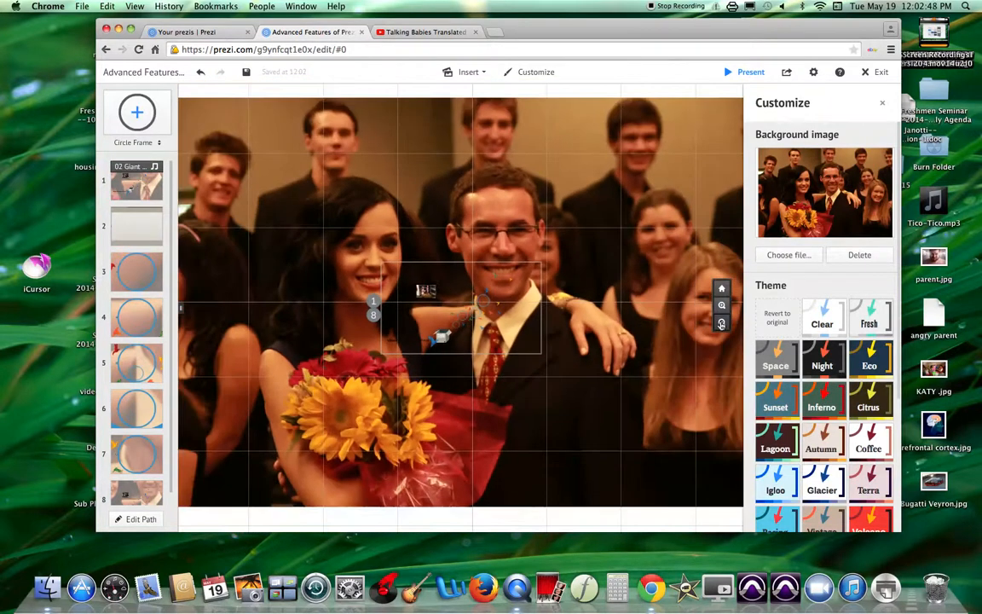
{"action": "left_click", "coordinate": [721, 307]}
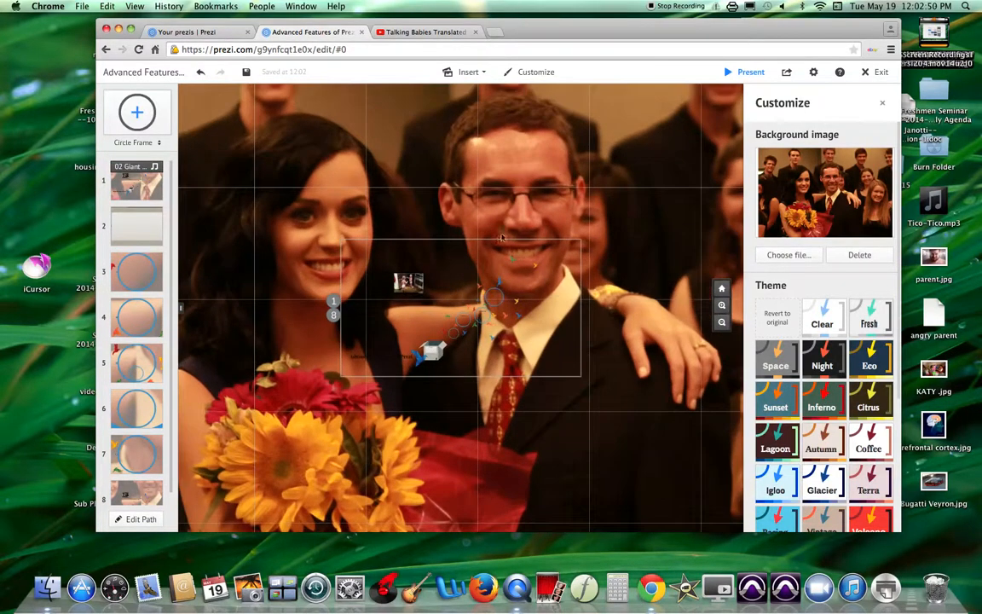
{"action": "left_click_drag", "start_coordinate": [577, 240], "coordinate": [626, 207]}
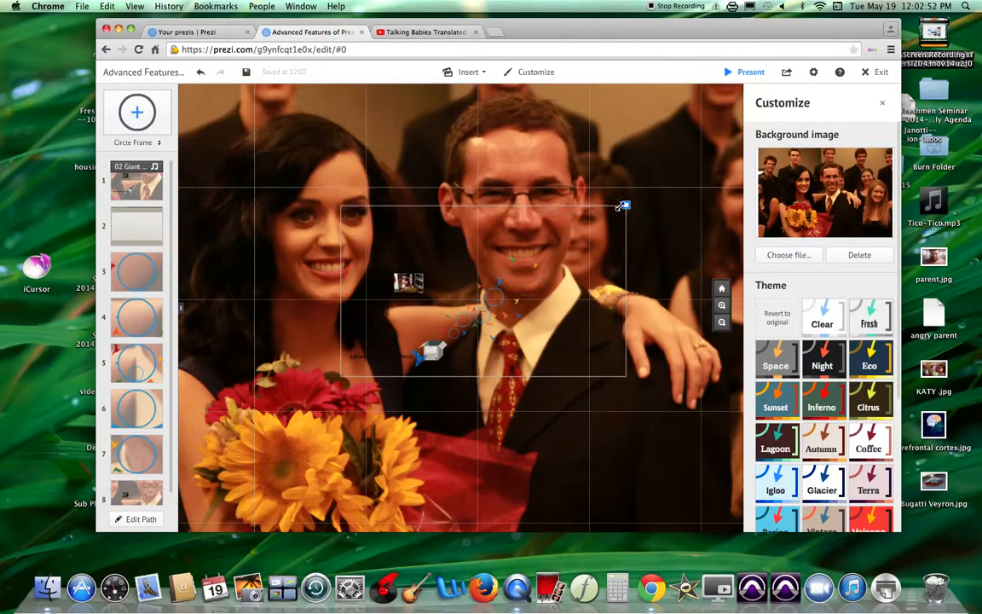
{"action": "left_click_drag", "start_coordinate": [347, 376], "coordinate": [271, 405]}
Present the prezi in full screen with keyboard controls, advance along the path to the sixth frame and exit.
{"action": "left_click", "coordinate": [748, 74]}
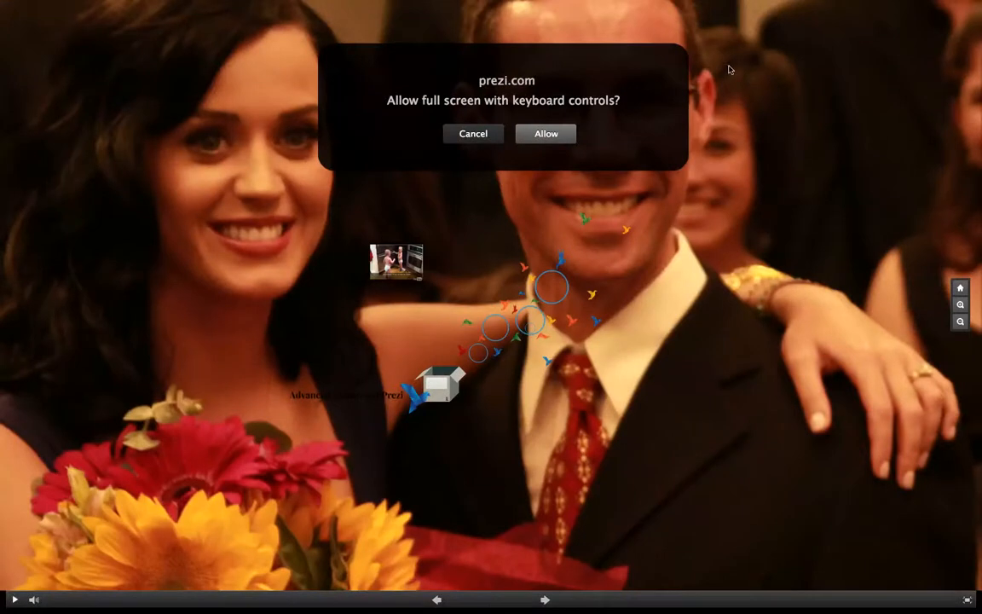
{"action": "left_click", "coordinate": [545, 134]}
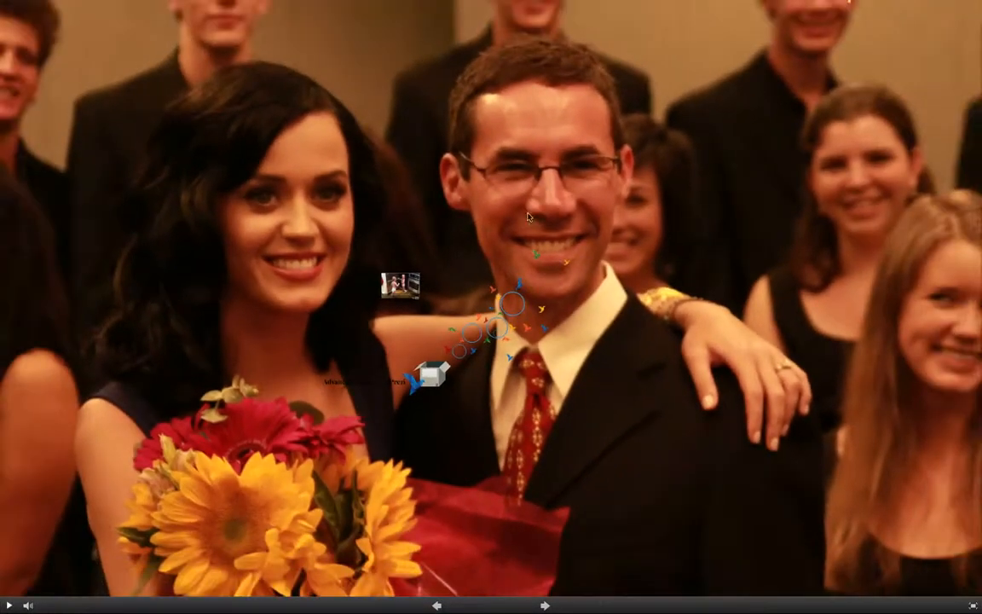
{"action": "left_click", "coordinate": [550, 606]}
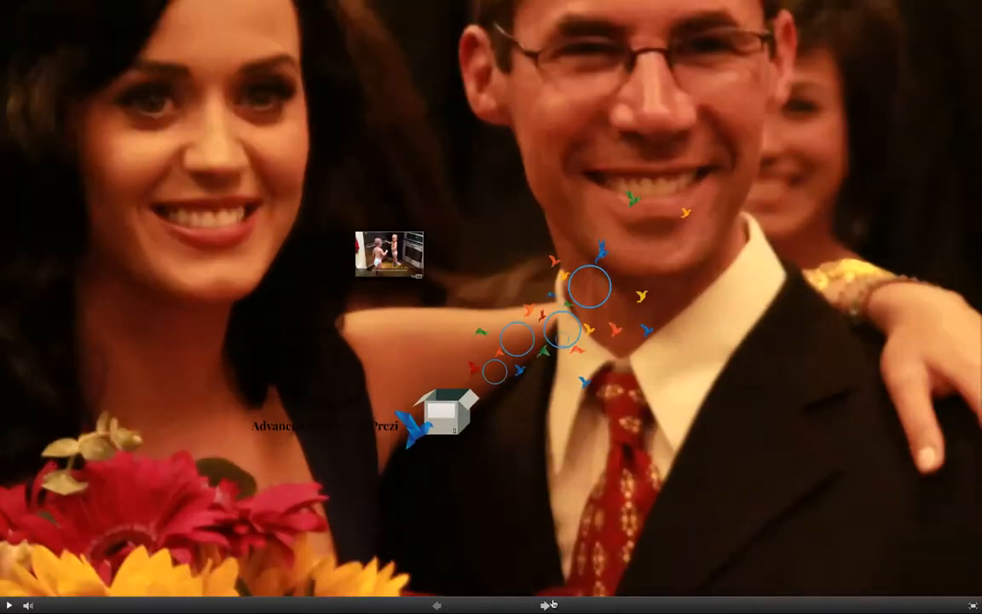
{"action": "left_click", "coordinate": [551, 605]}
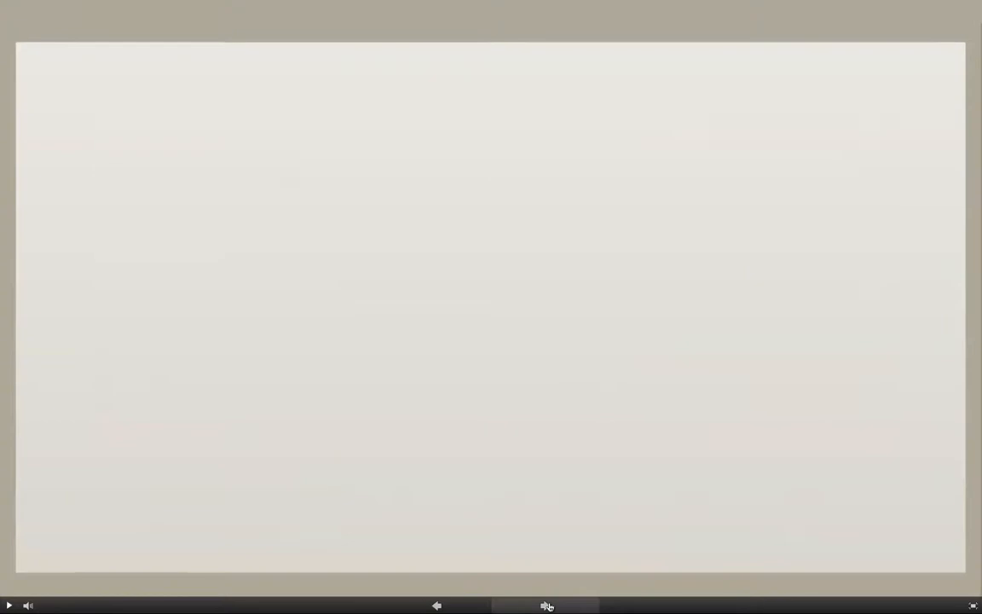
{"action": "left_click", "coordinate": [547, 605]}
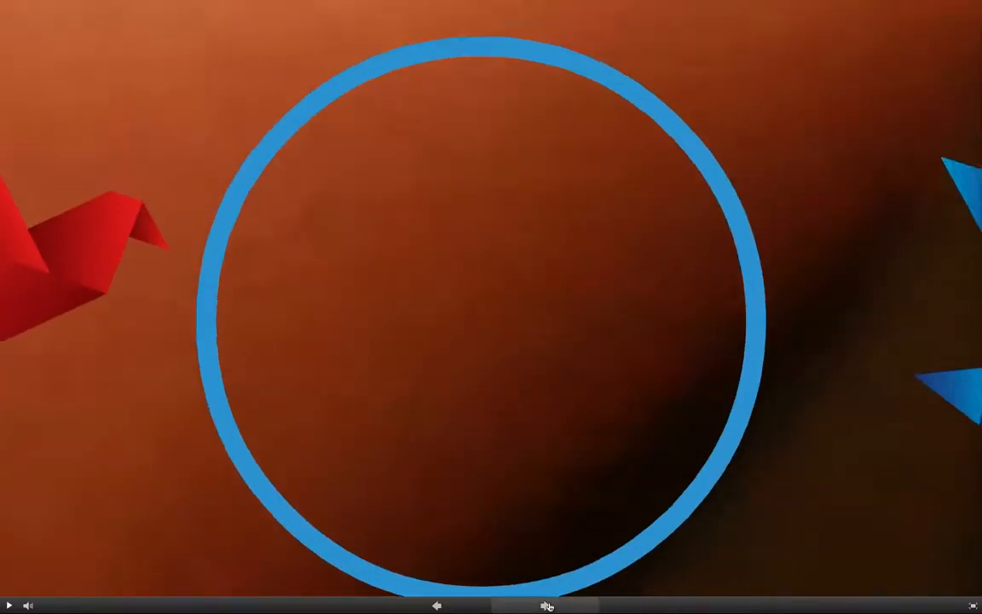
{"action": "left_click", "coordinate": [547, 605]}
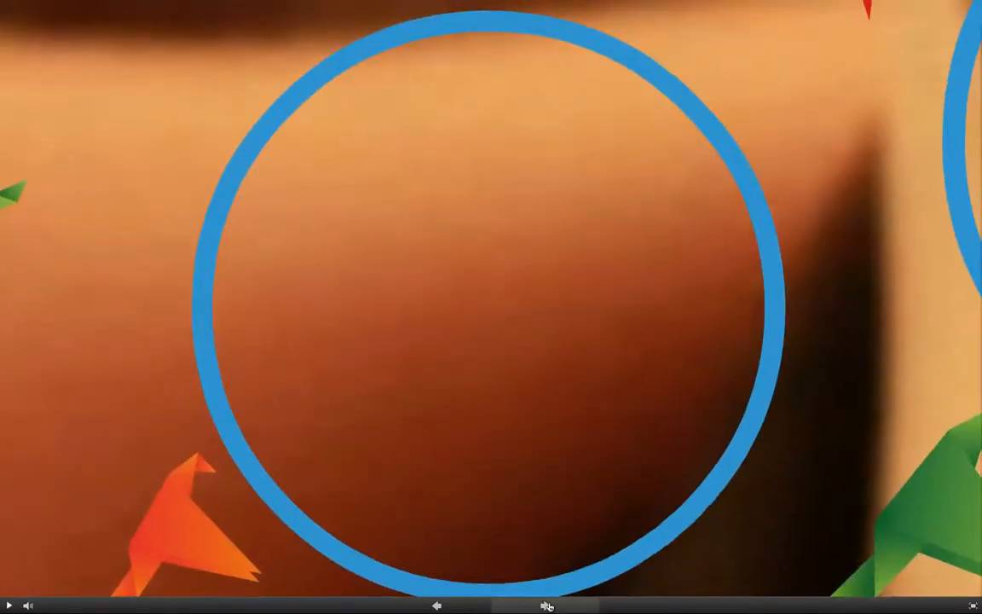
{"action": "left_click", "coordinate": [548, 606]}
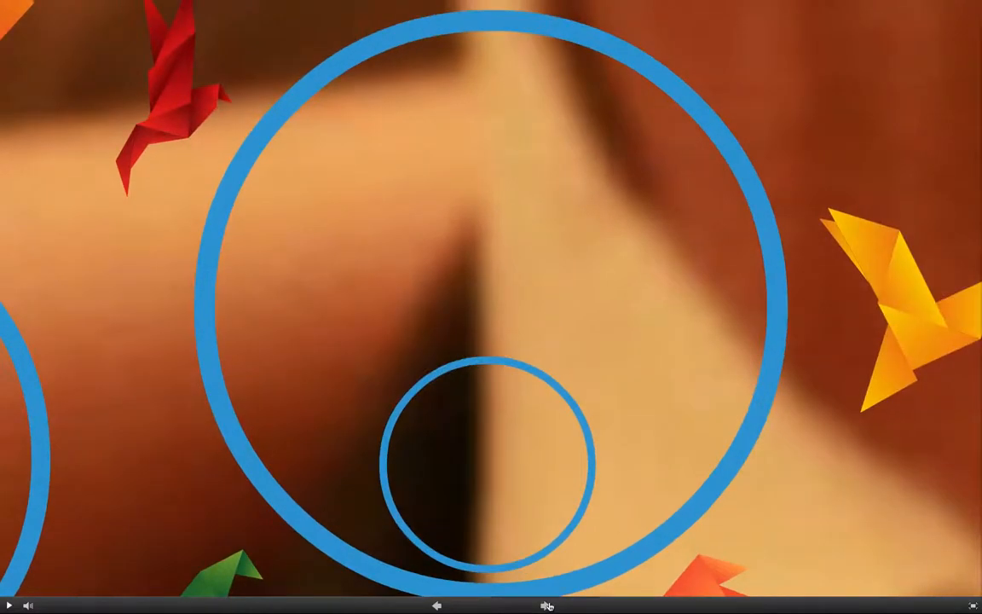
{"action": "left_click", "coordinate": [547, 606]}
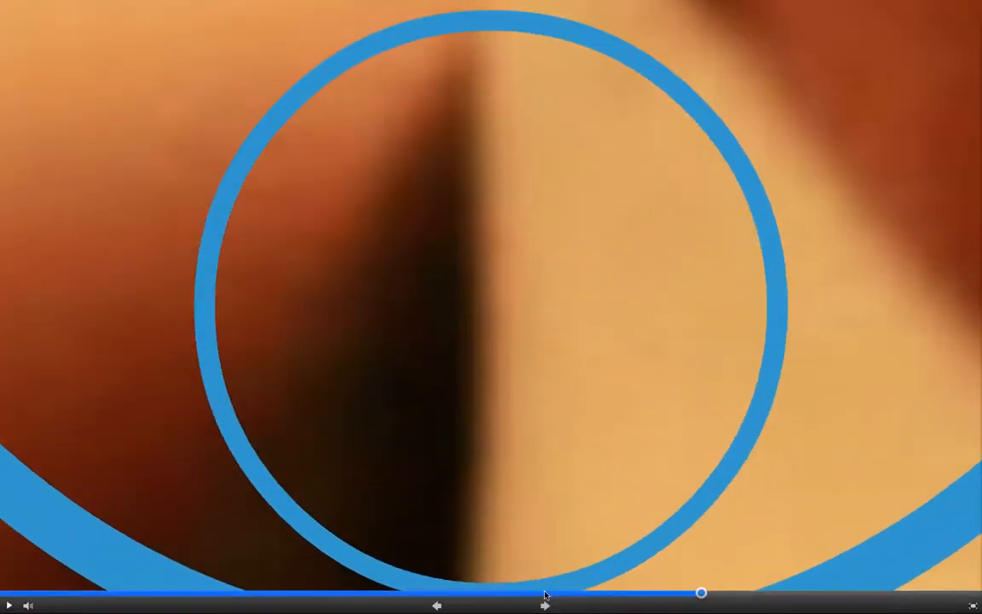
{"action": "mouse_move", "coordinate": [547, 609]}
{"action": "key", "text": "Escape"}
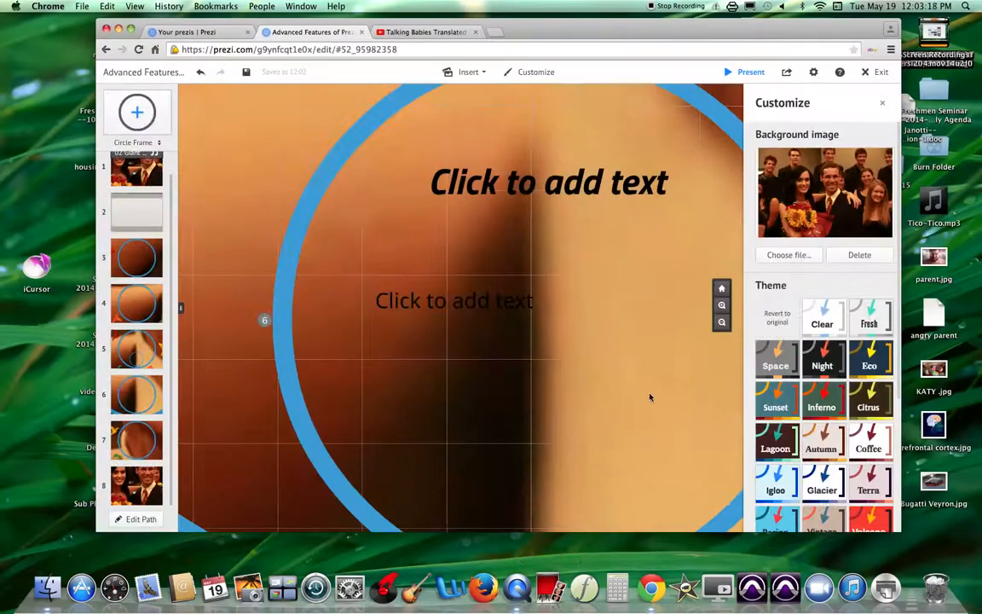
Delete the background image and return to the overview frame, the first in the path.
{"action": "left_click", "coordinate": [865, 255]}
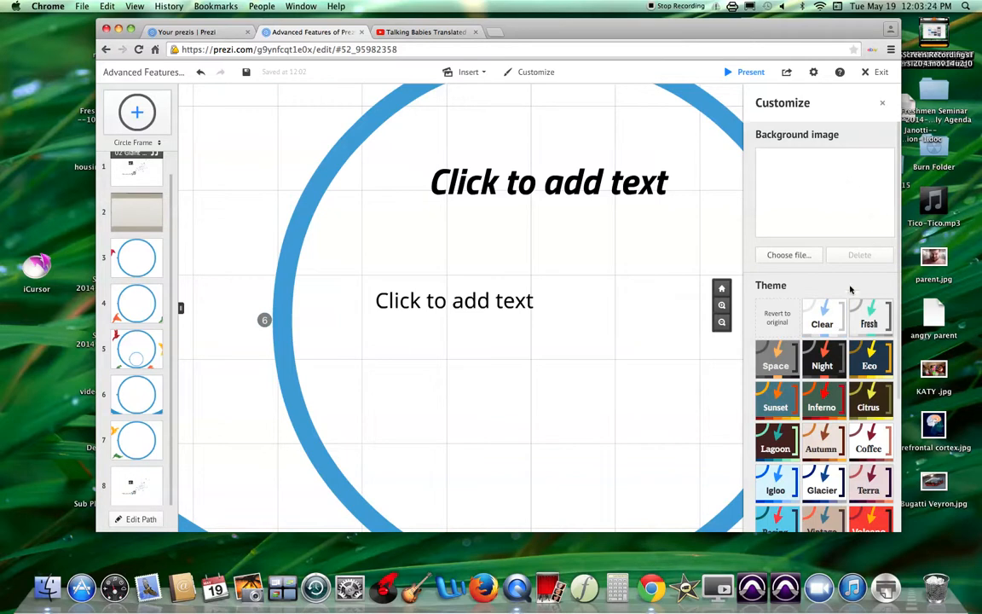
{"action": "left_click", "coordinate": [151, 185]}
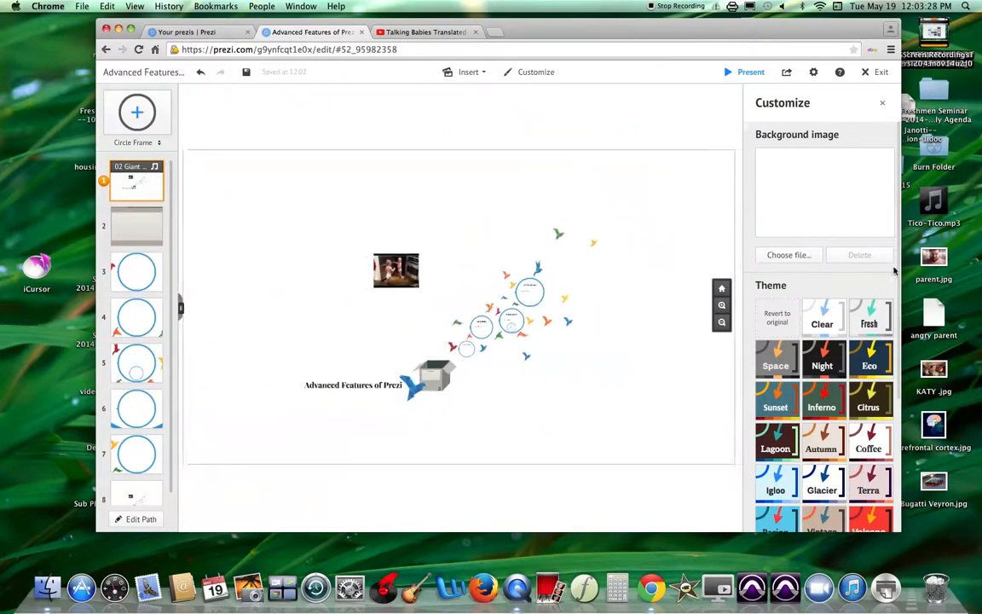
Try the Night, Eco and Citrus themes on the prezi, and settle on the Lagoon theme.
{"action": "left_click", "coordinate": [721, 305]}
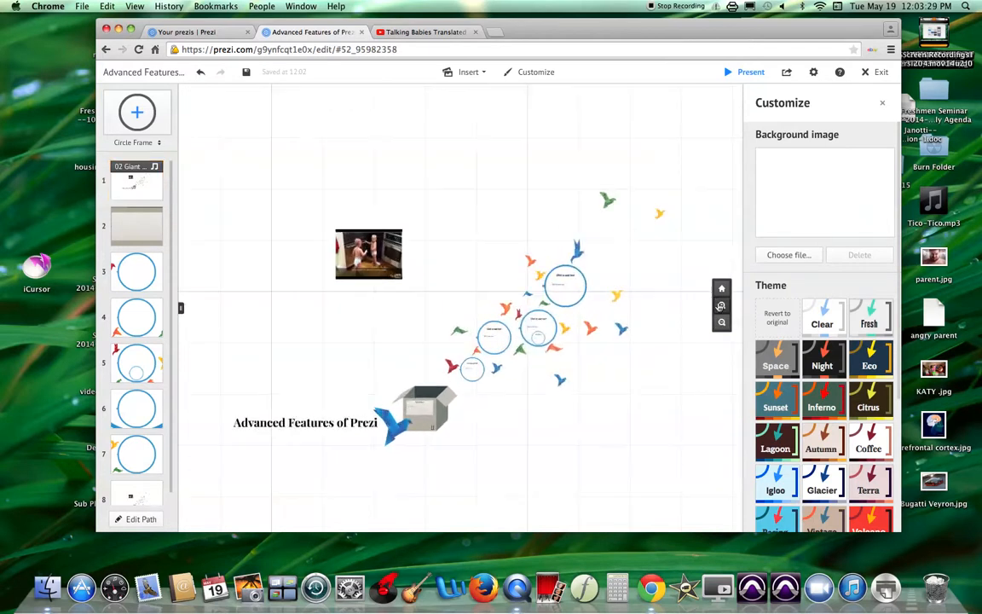
{"action": "left_click", "coordinate": [823, 367]}
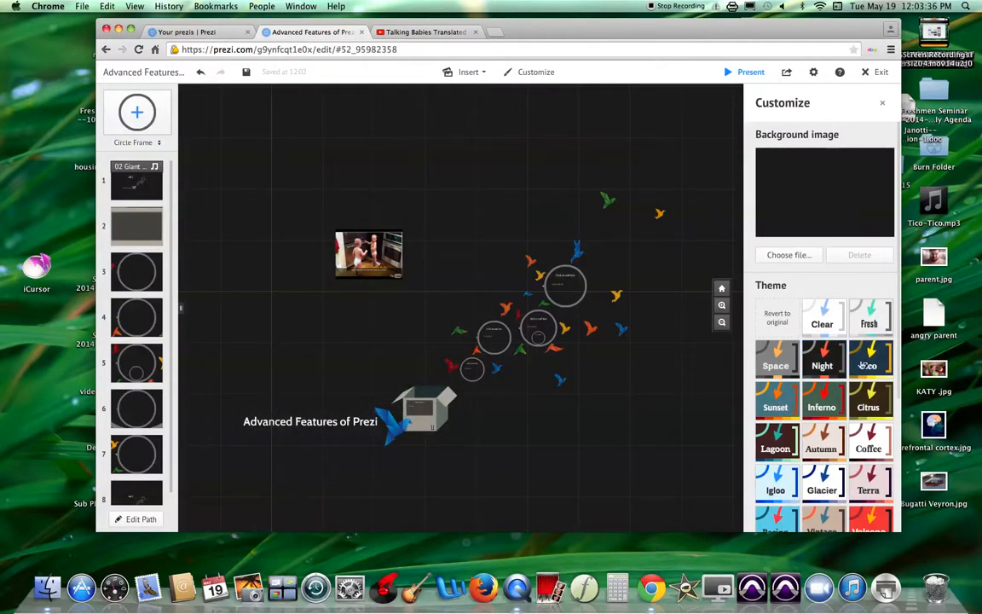
{"action": "left_click", "coordinate": [869, 365]}
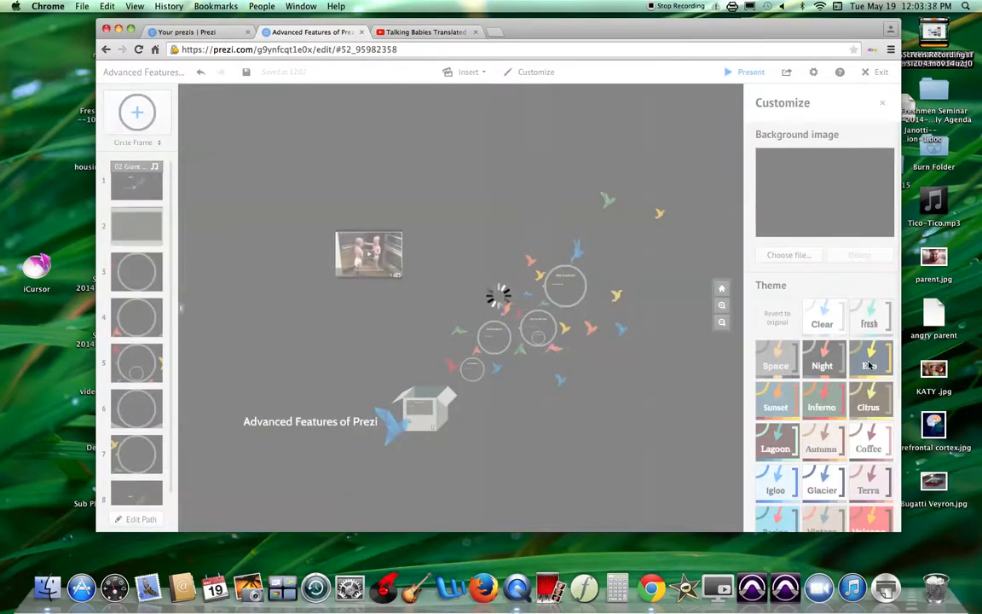
{"action": "left_click", "coordinate": [862, 408]}
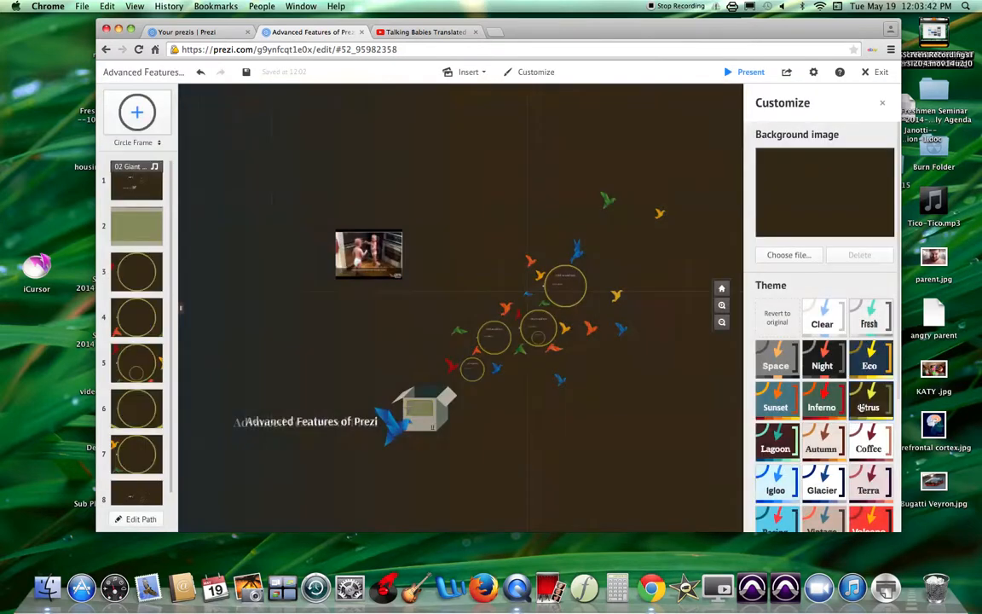
{"action": "left_click", "coordinate": [793, 433]}
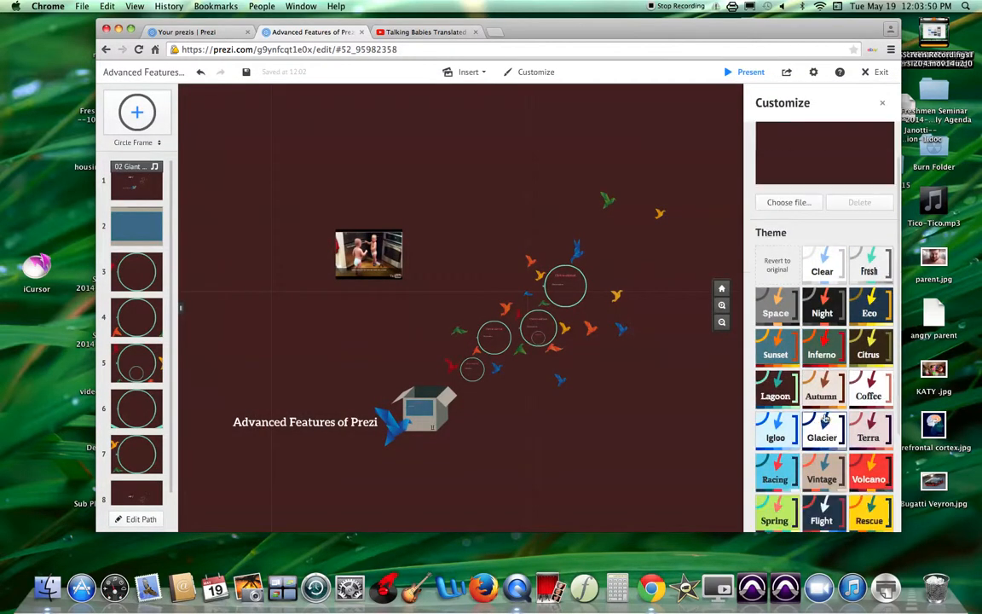
Set the theme's background color to red in the Theme Wizard, leaving the custom logo empty.
{"action": "scroll", "coordinate": [823, 414], "scroll_direction": "down", "scroll_amount": 4}
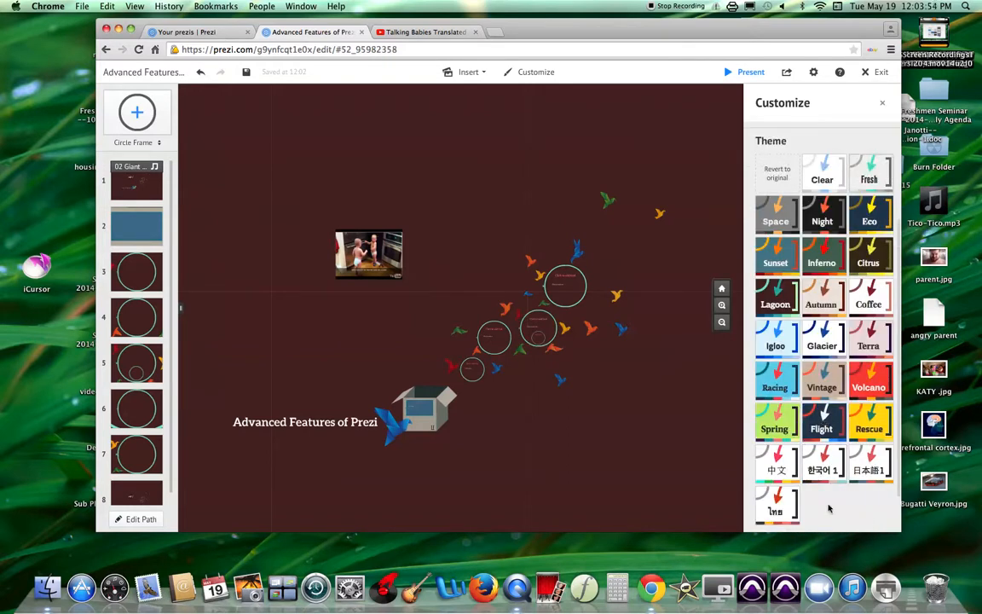
{"action": "scroll", "coordinate": [832, 506], "scroll_direction": "down", "scroll_amount": 2}
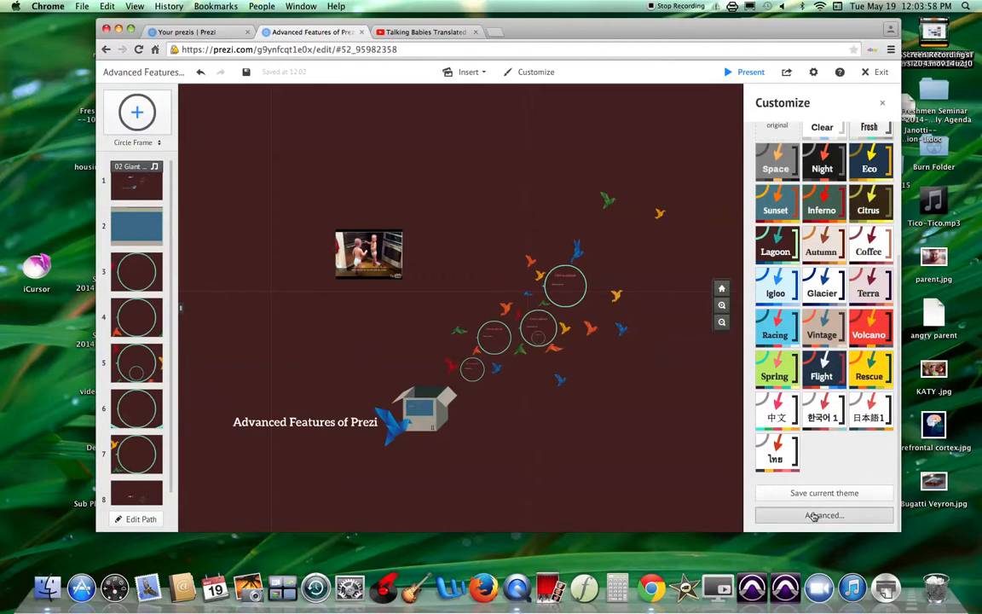
{"action": "left_click", "coordinate": [814, 516]}
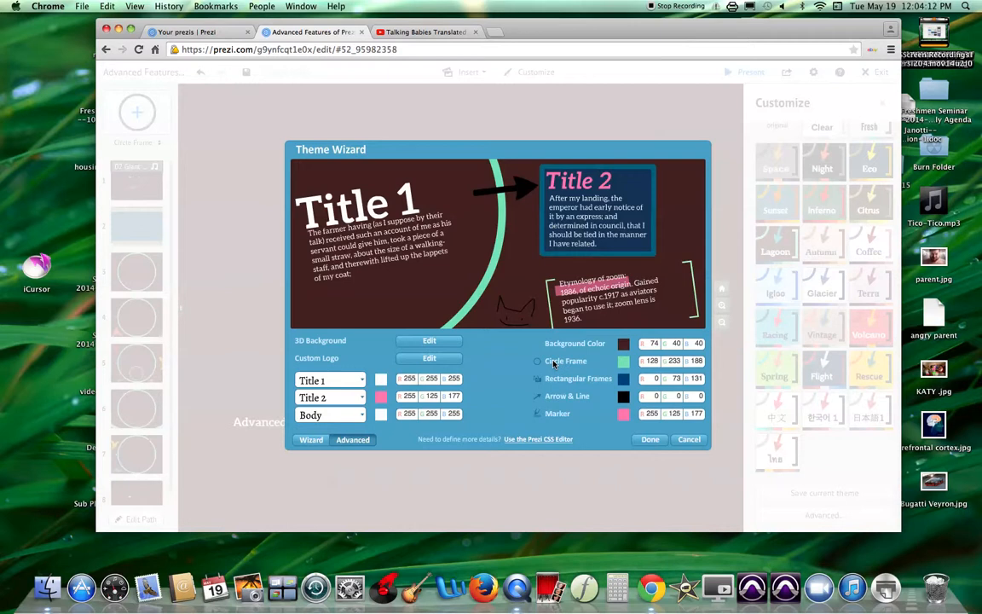
{"action": "left_click", "coordinate": [310, 441]}
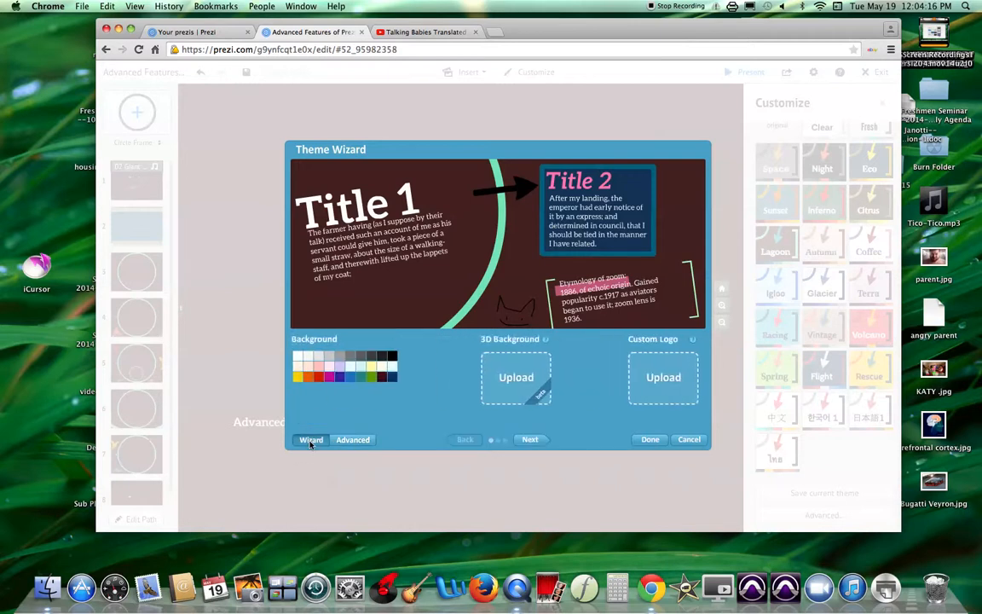
{"action": "left_click", "coordinate": [315, 377]}
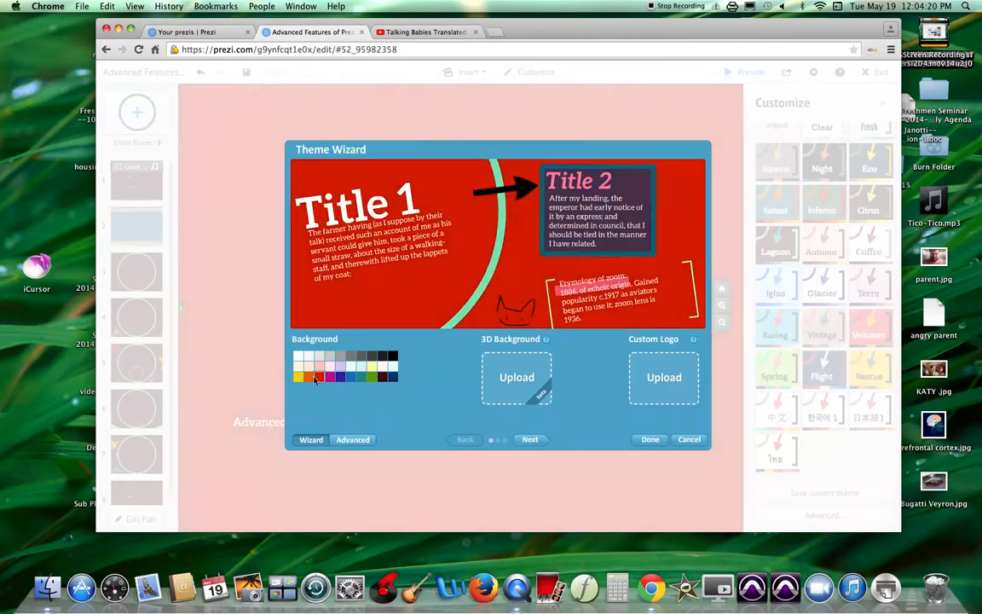
{"action": "left_click", "coordinate": [662, 376]}
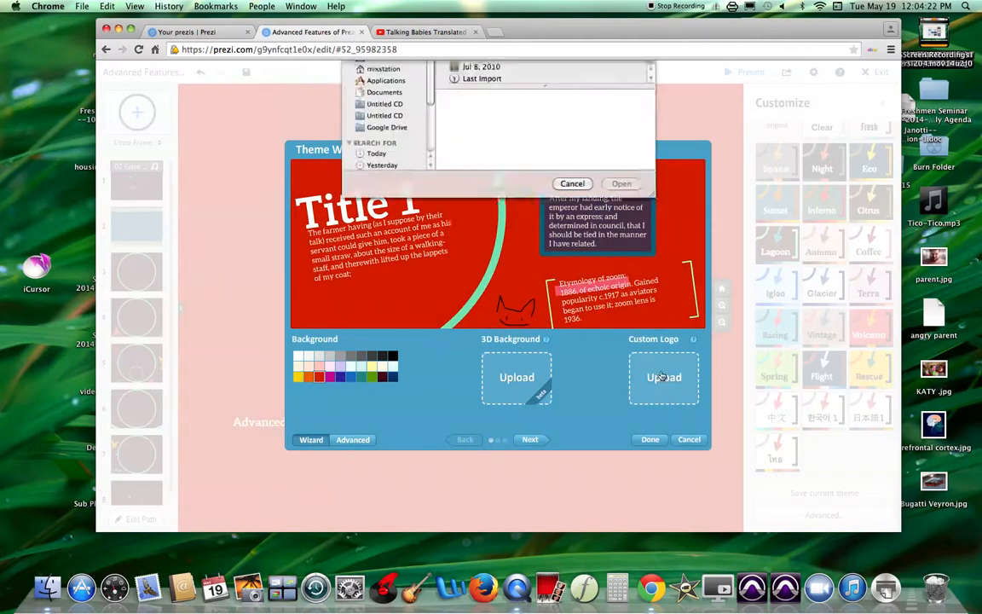
{"action": "left_click", "coordinate": [568, 269]}
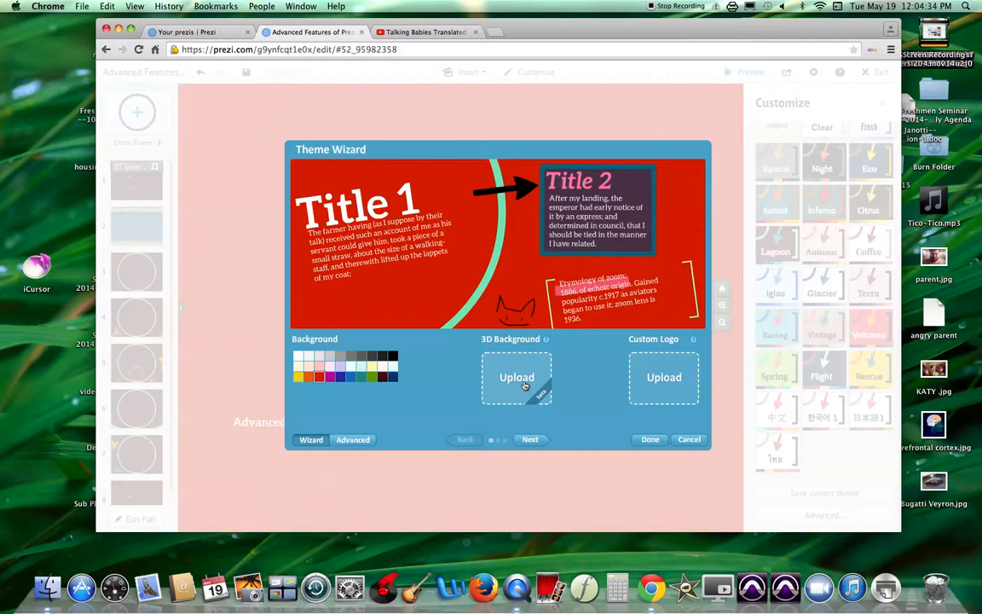
Add the first skyscraper photo from the iPhoto Events as the theme's 3D background and apply the theme changes.
{"action": "left_click", "coordinate": [525, 386]}
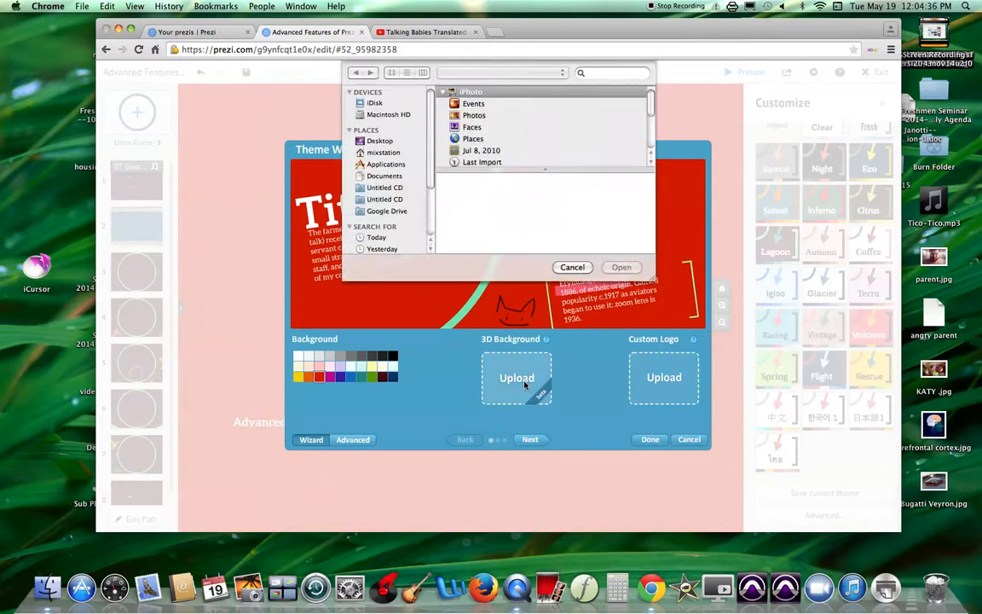
{"action": "left_click", "coordinate": [471, 115]}
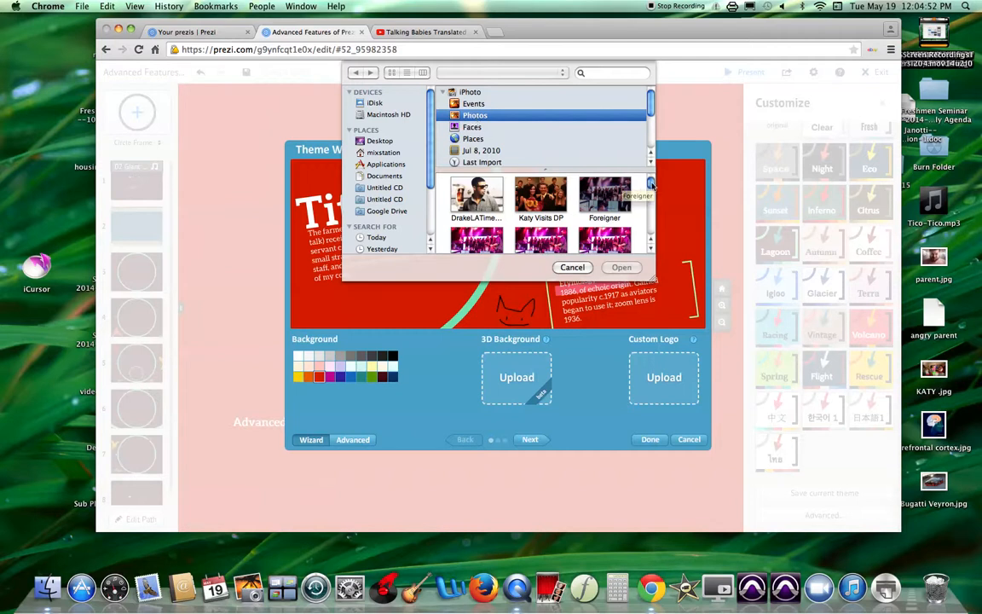
{"action": "mouse_move", "coordinate": [651, 184]}
{"action": "left_mouse_down"}
{"action": "mouse_move", "coordinate": [651, 228]}
{"action": "mouse_move", "coordinate": [651, 180]}
{"action": "left_mouse_up"}
{"action": "left_click", "coordinate": [471, 138]}
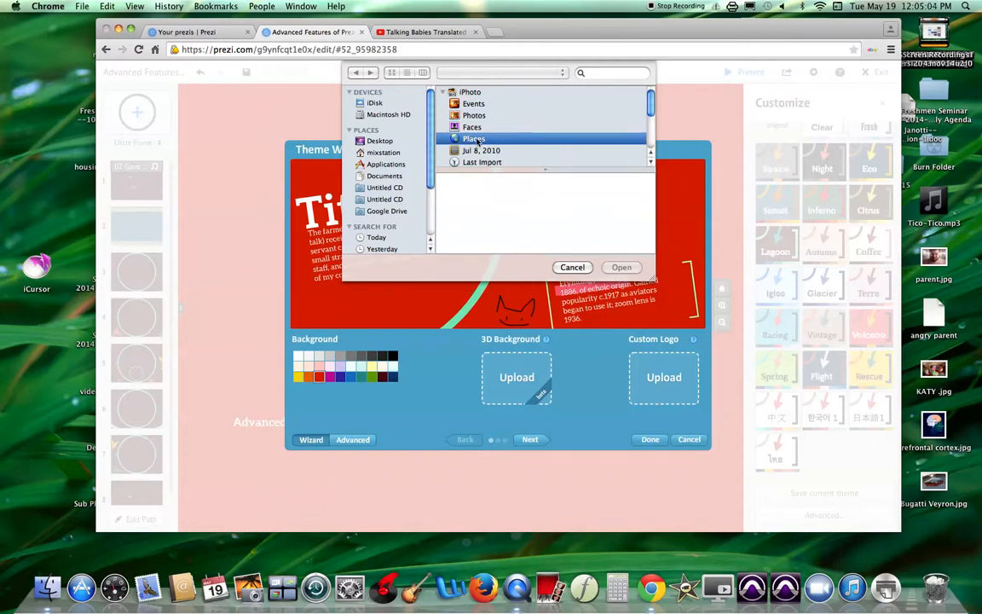
{"action": "left_click", "coordinate": [474, 104]}
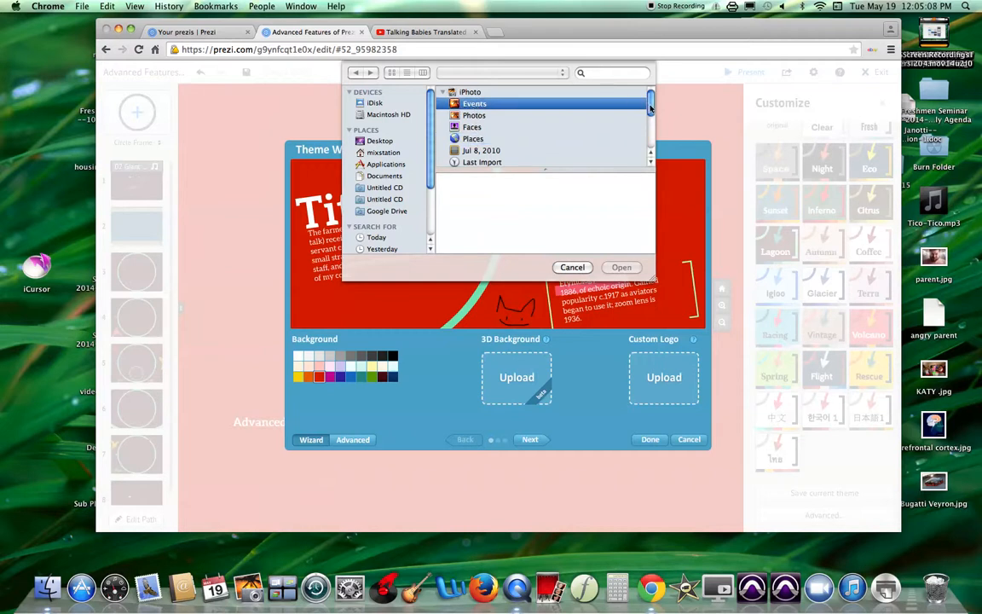
{"action": "left_click_drag", "start_coordinate": [651, 182], "coordinate": [652, 194]}
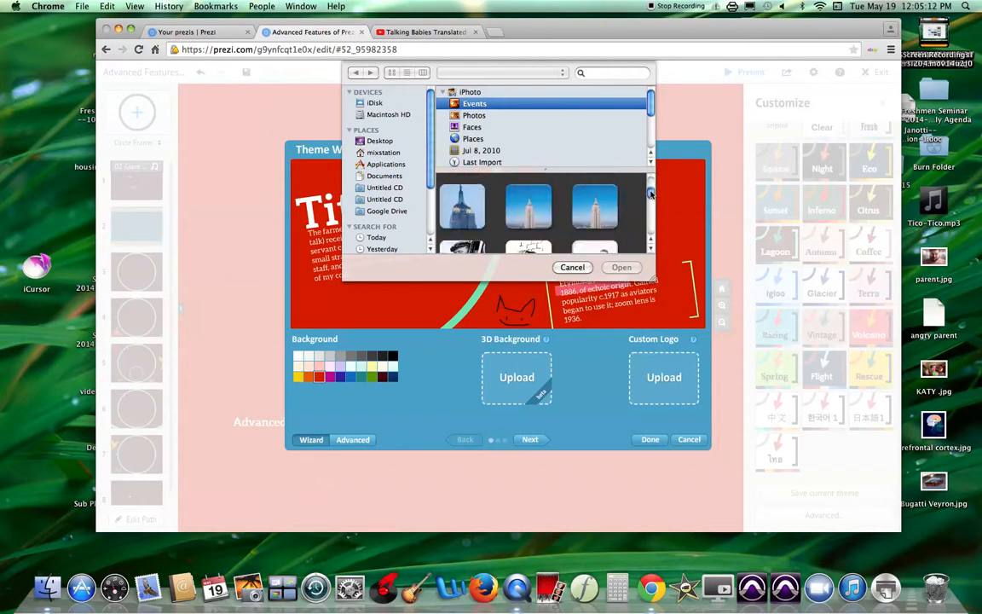
{"action": "left_click", "coordinate": [462, 206]}
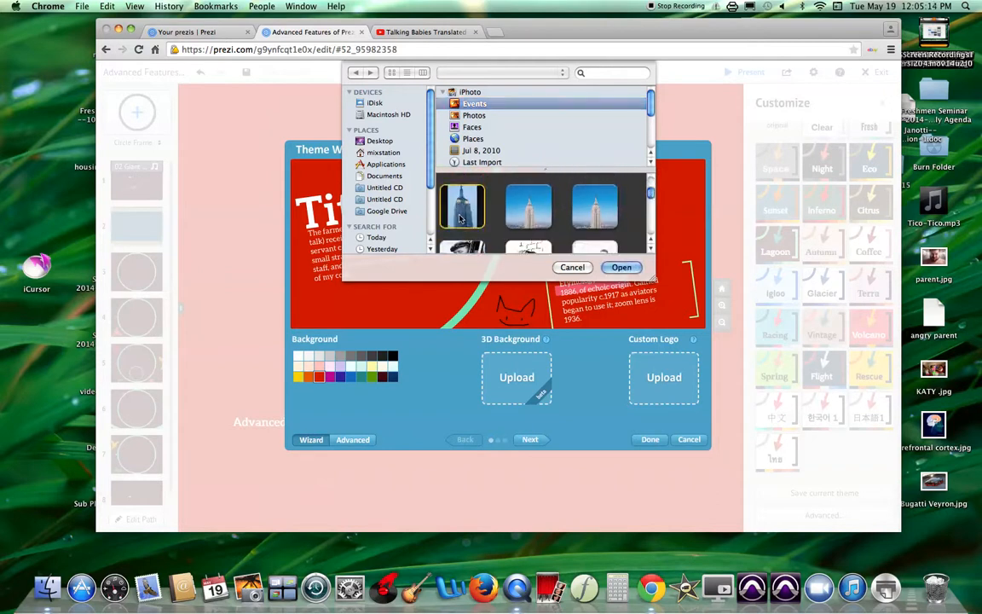
{"action": "left_click", "coordinate": [622, 267]}
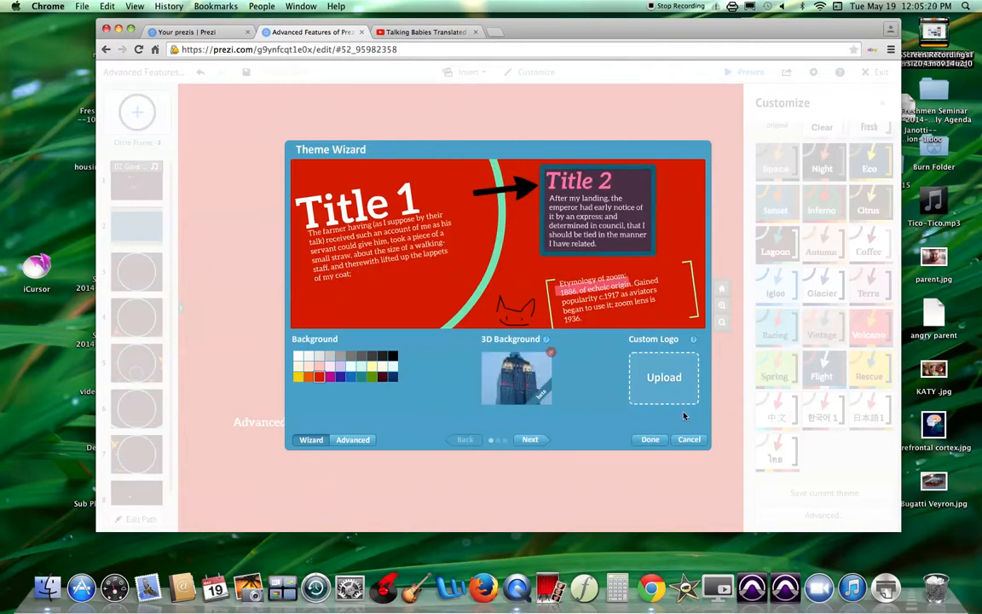
{"action": "left_click", "coordinate": [647, 440]}
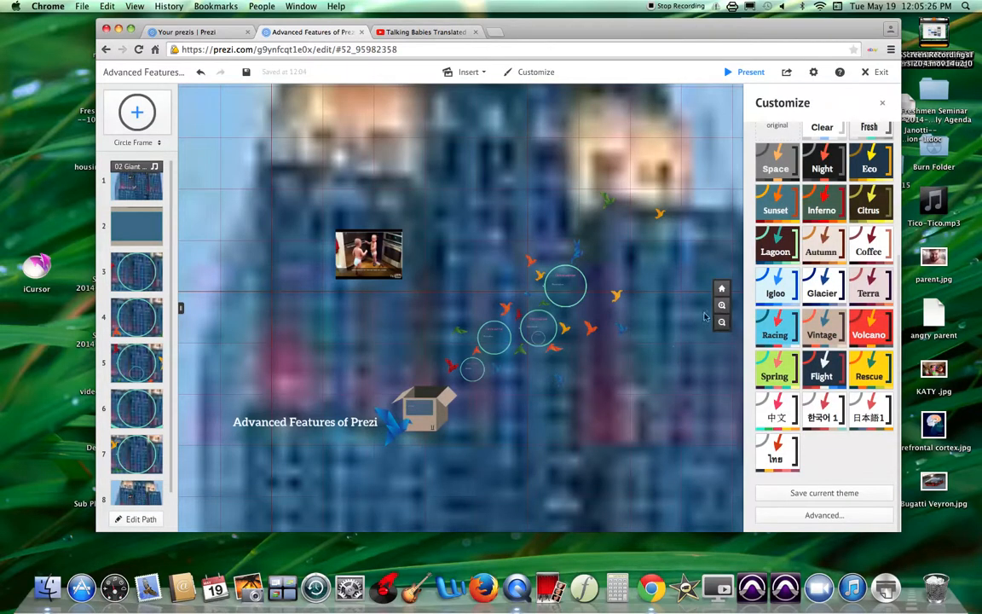
{"action": "left_click", "coordinate": [107, 51]}
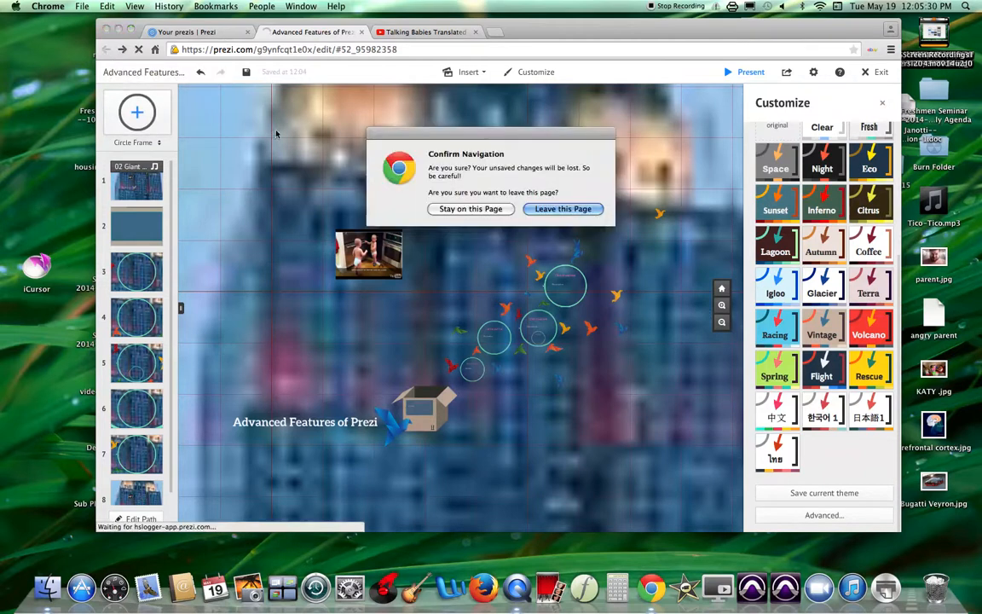
{"action": "left_click", "coordinate": [472, 210]}
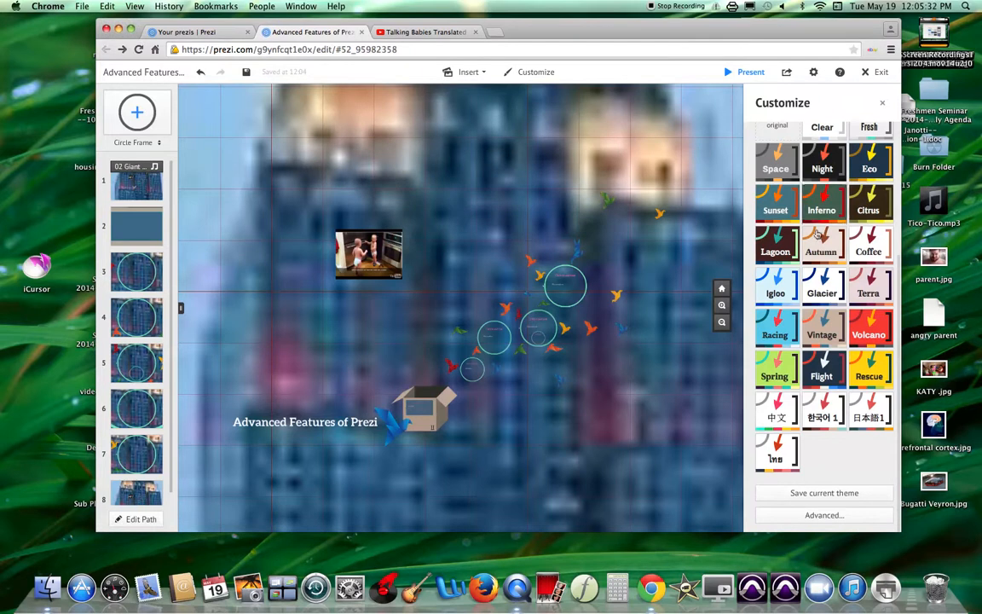
{"action": "left_click", "coordinate": [824, 516]}
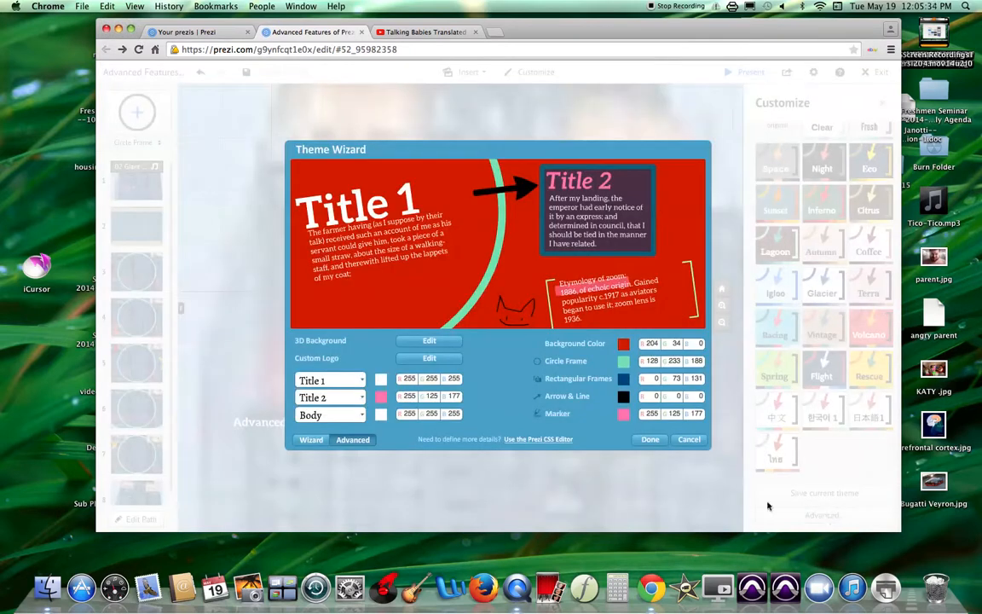
{"action": "left_click", "coordinate": [312, 440]}
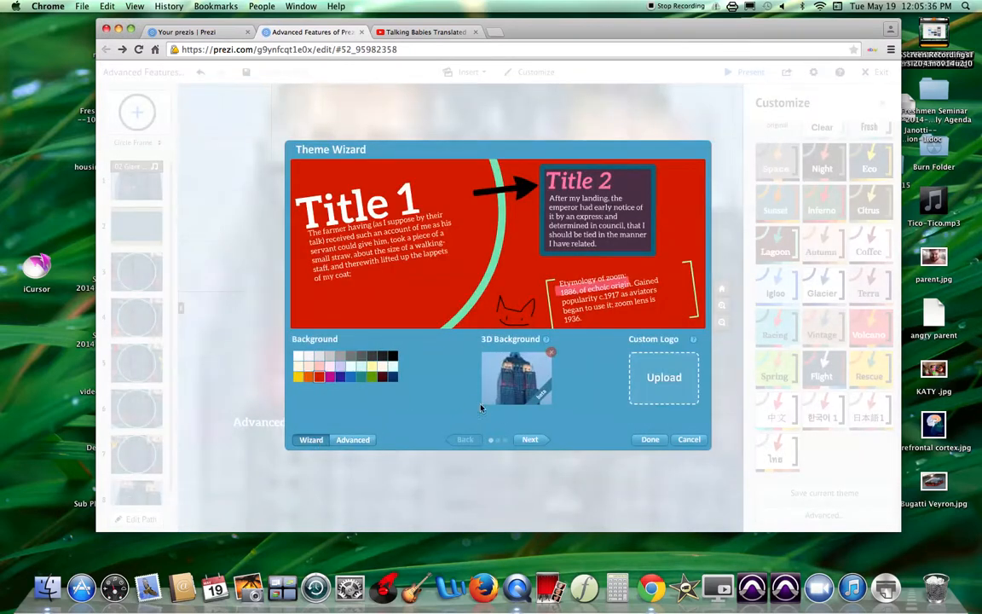
{"action": "left_click", "coordinate": [518, 394]}
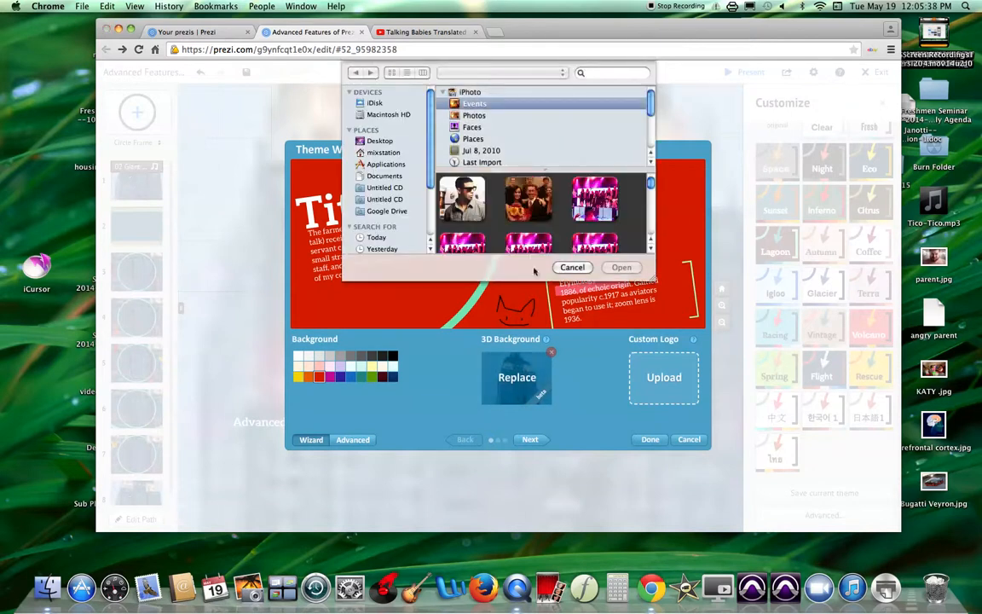
{"action": "left_click", "coordinate": [474, 115]}
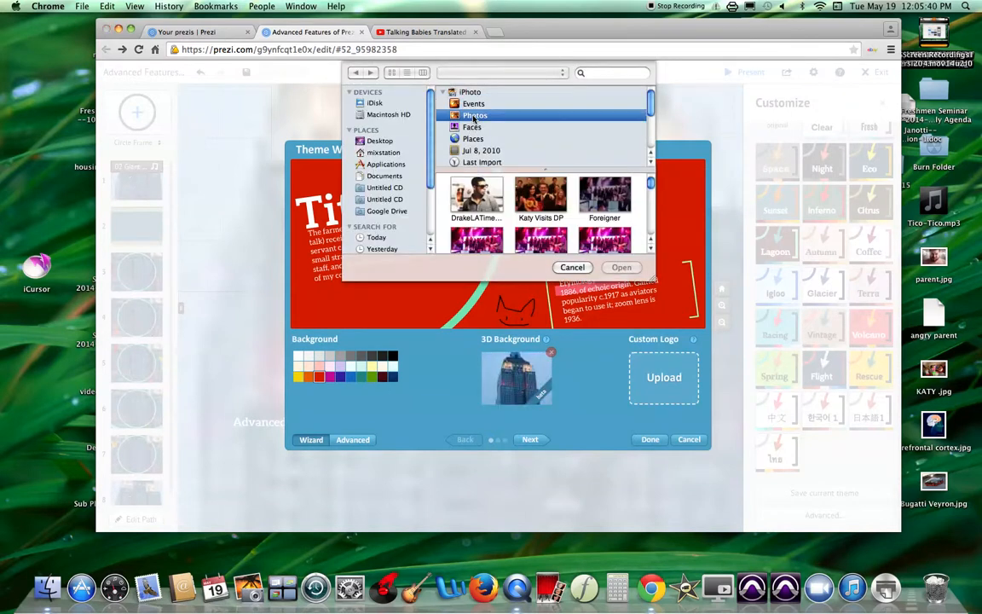
{"action": "left_click_drag", "start_coordinate": [650, 183], "coordinate": [646, 243]}
{"action": "left_click", "coordinate": [572, 267]}
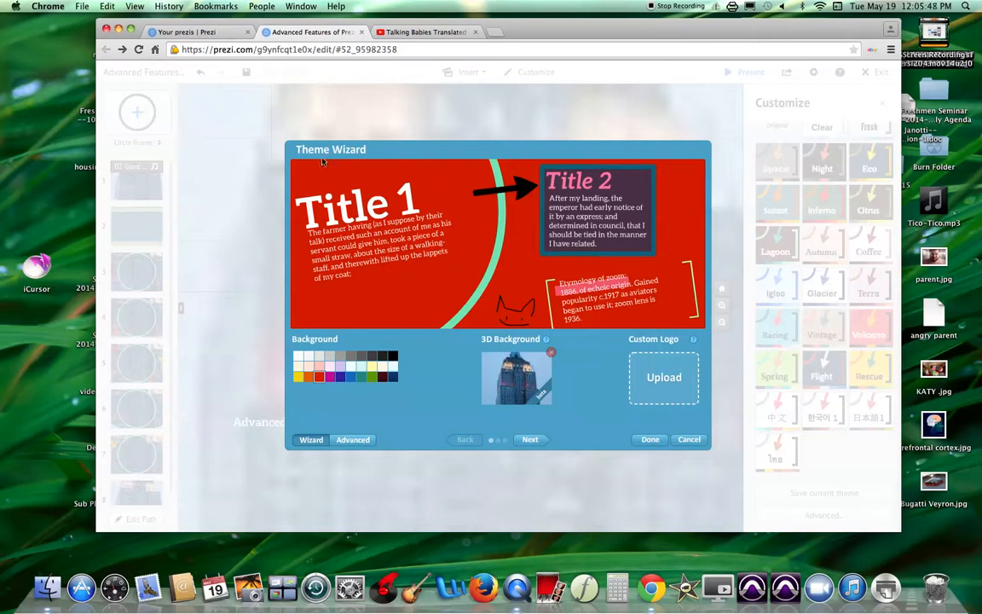
{"action": "left_click", "coordinate": [636, 440]}
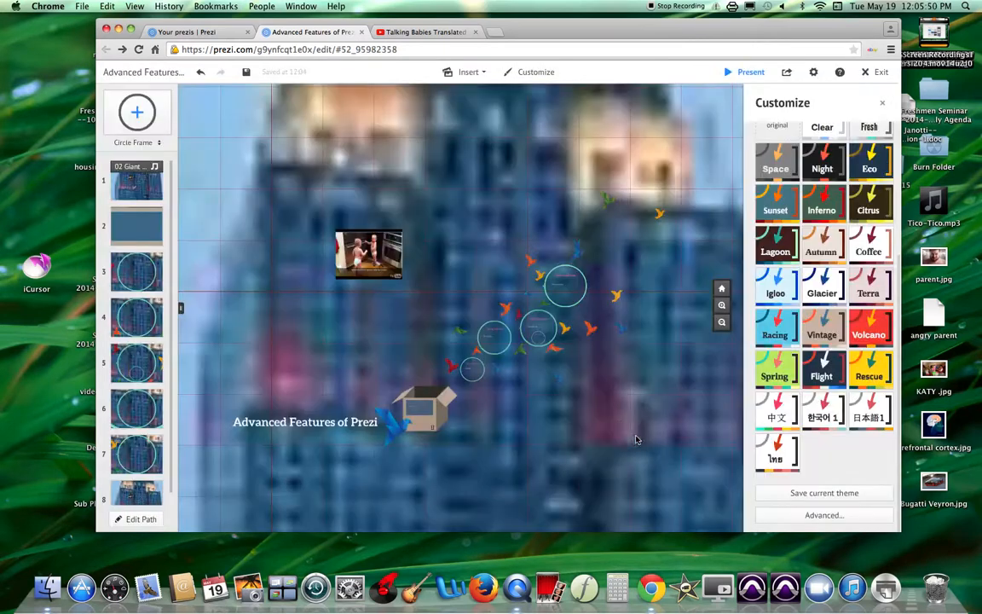
Delete the skyscraper background image from the prezi.
{"action": "scroll", "coordinate": [759, 255], "scroll_direction": "up", "scroll_amount": 5}
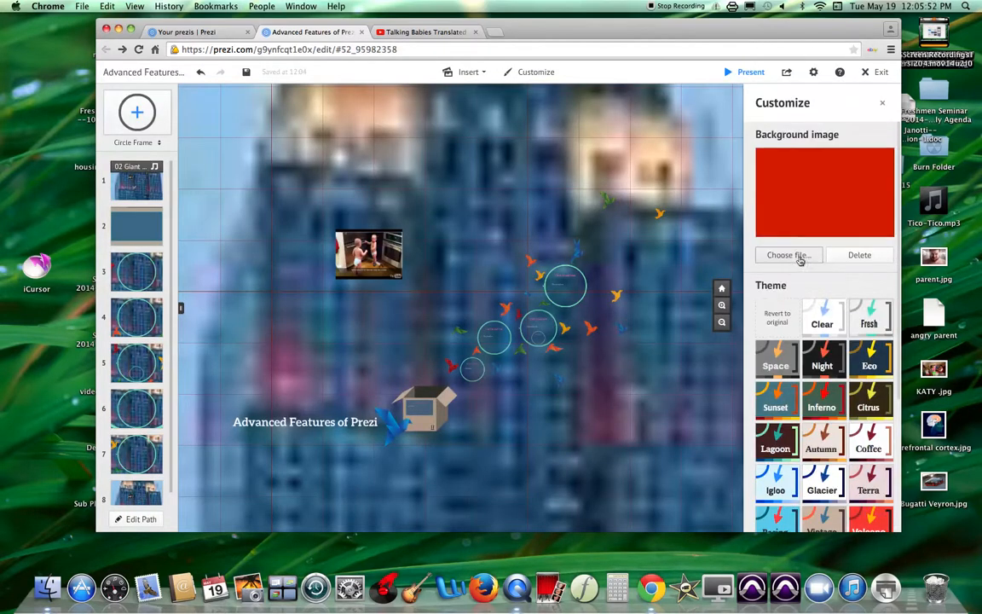
{"action": "left_click", "coordinate": [788, 255]}
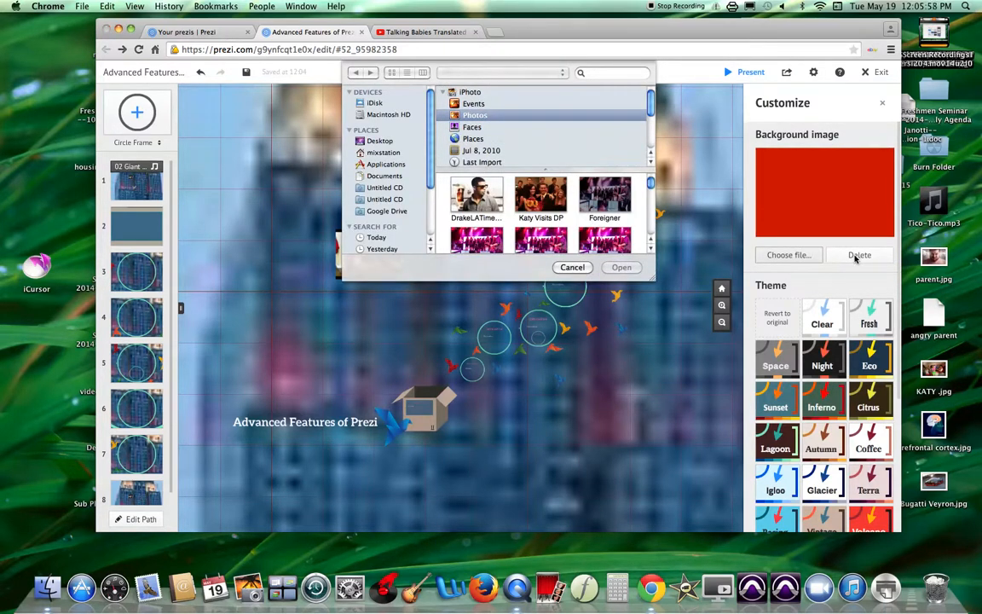
{"action": "left_click", "coordinate": [570, 267]}
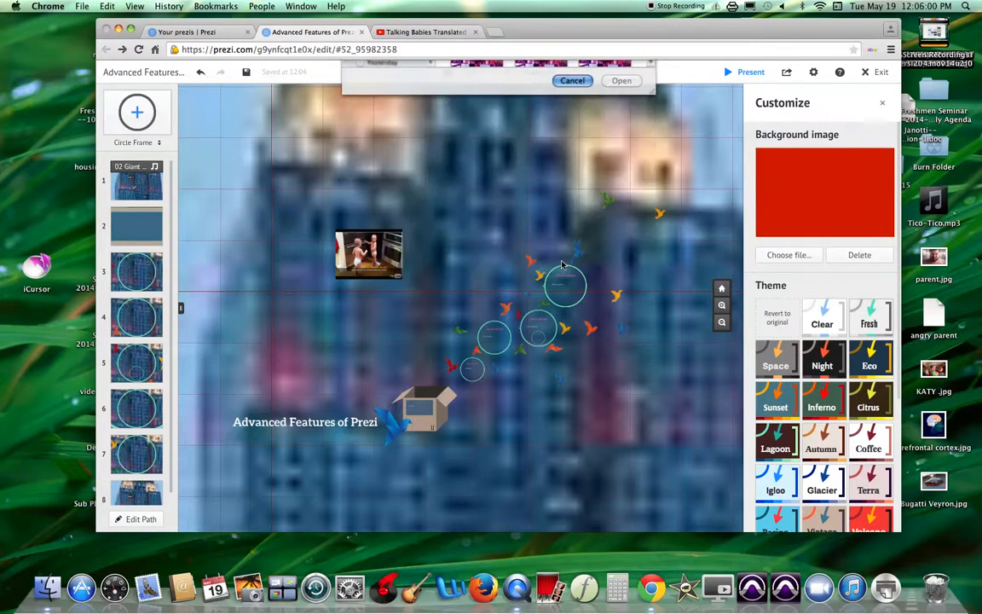
{"action": "left_click", "coordinate": [859, 255]}
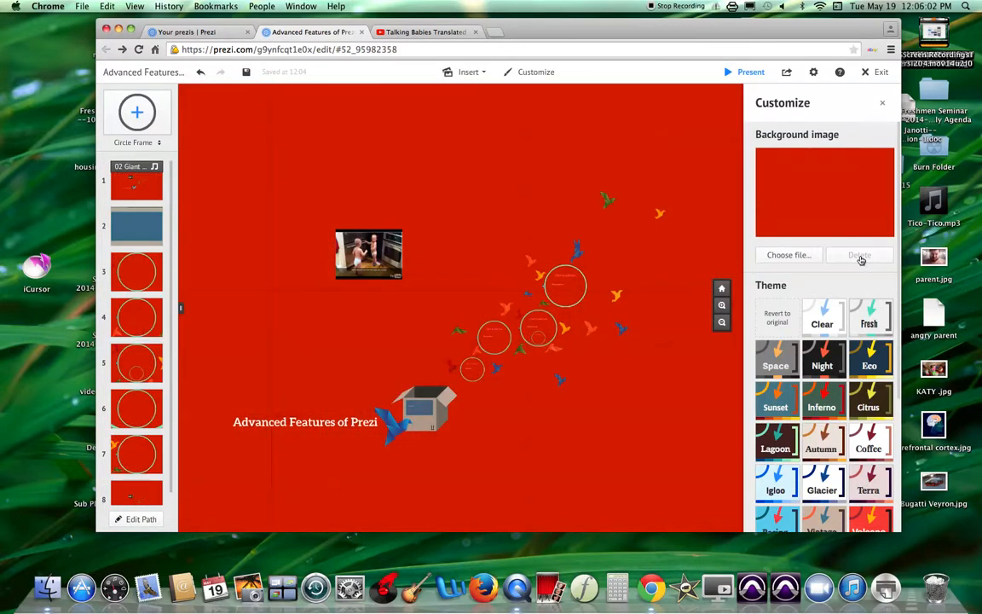
Set the pink-lit drum kit photo from the iPhoto Events as the prezi's background image.
{"action": "left_click", "coordinate": [789, 255]}
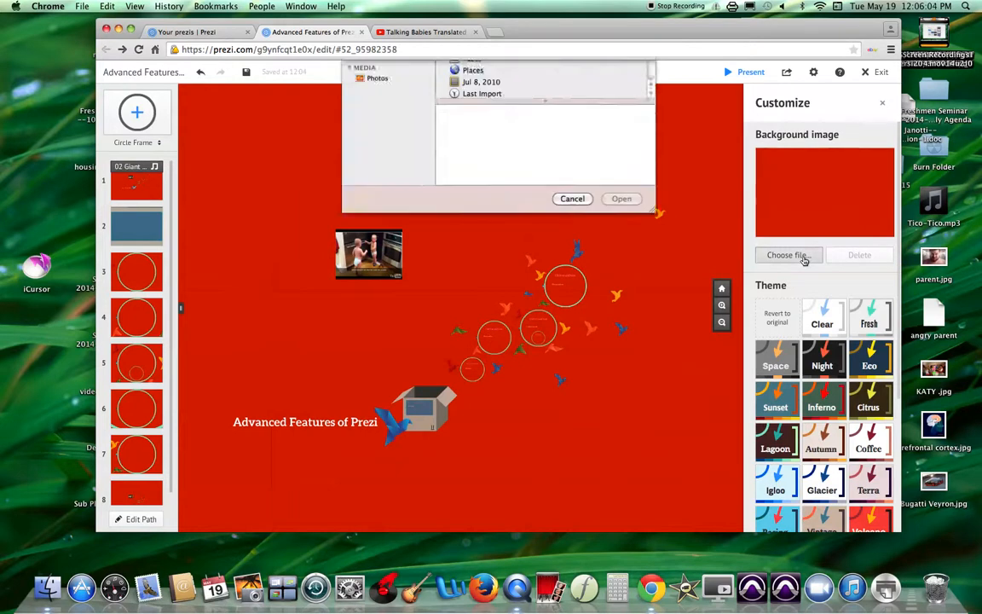
{"action": "left_click", "coordinate": [467, 129]}
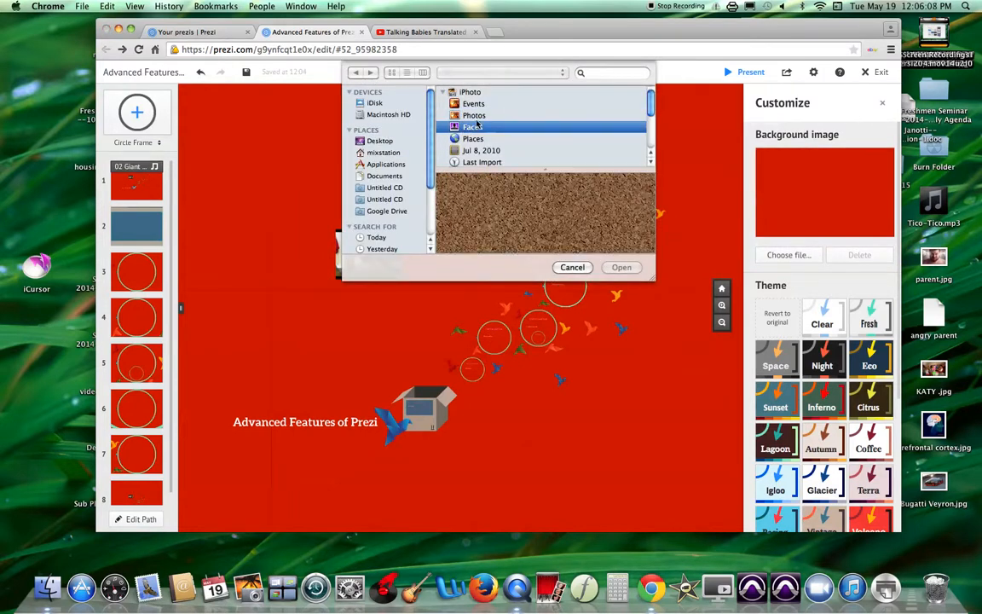
{"action": "scroll", "coordinate": [392, 170], "scroll_direction": "down", "scroll_amount": 4}
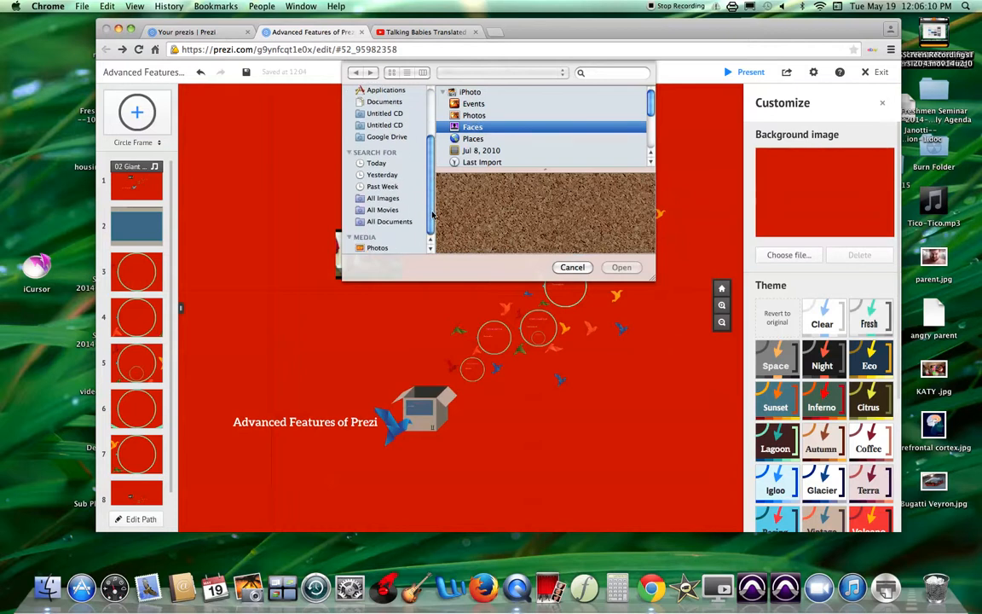
{"action": "left_click", "coordinate": [375, 247]}
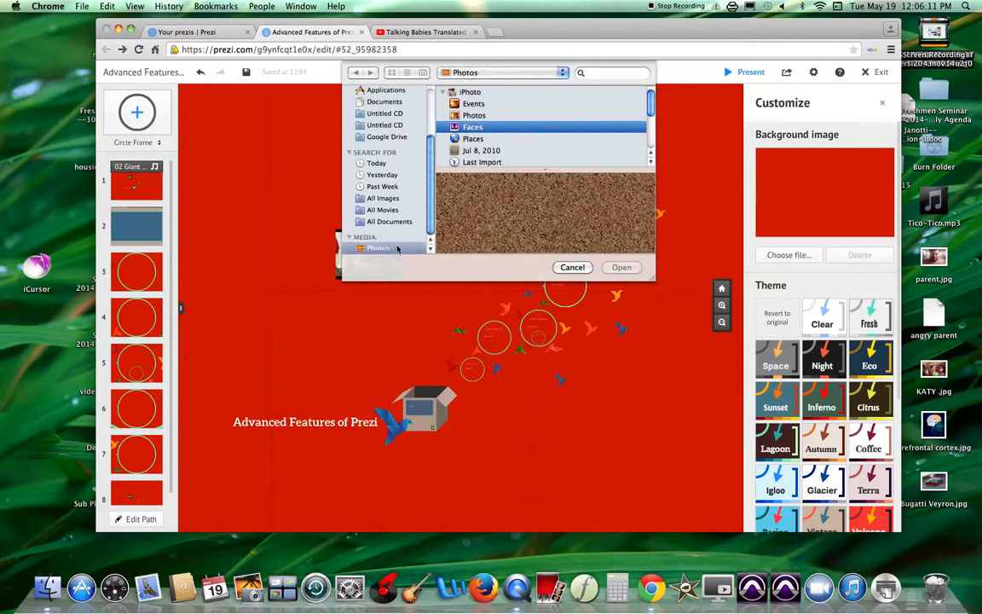
{"action": "left_click", "coordinate": [487, 105]}
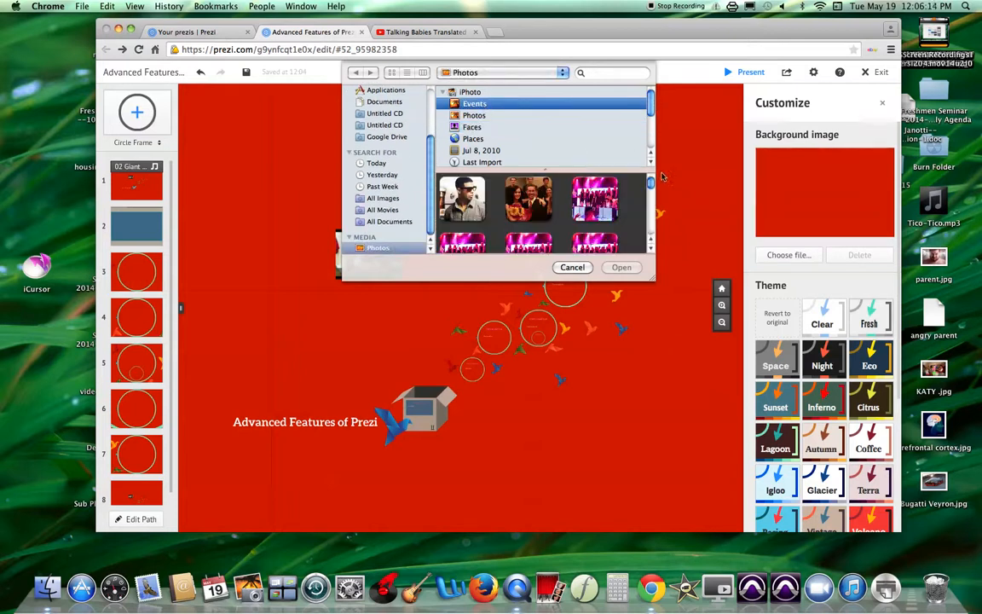
{"action": "left_click_drag", "start_coordinate": [650, 184], "coordinate": [651, 218]}
{"action": "left_click", "coordinate": [474, 241]}
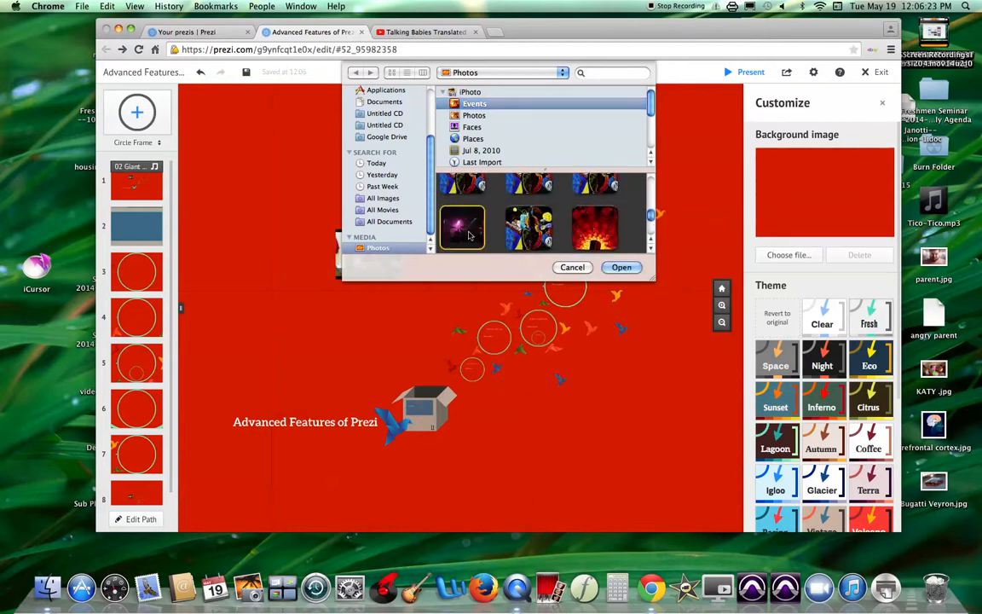
{"action": "left_click", "coordinate": [622, 266]}
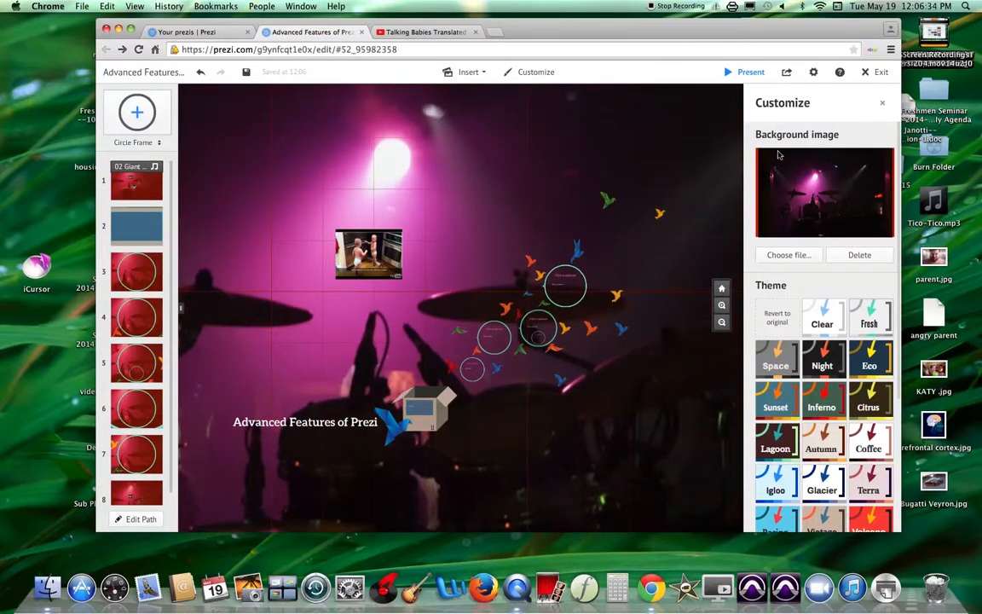
Set the same drum kit photo from the iPhoto Events as the 3D background in the Theme Wizard and apply the theme.
{"action": "scroll", "coordinate": [863, 390], "scroll_direction": "down", "scroll_amount": 4}
{"action": "scroll", "coordinate": [828, 484], "scroll_direction": "up", "scroll_amount": 3}
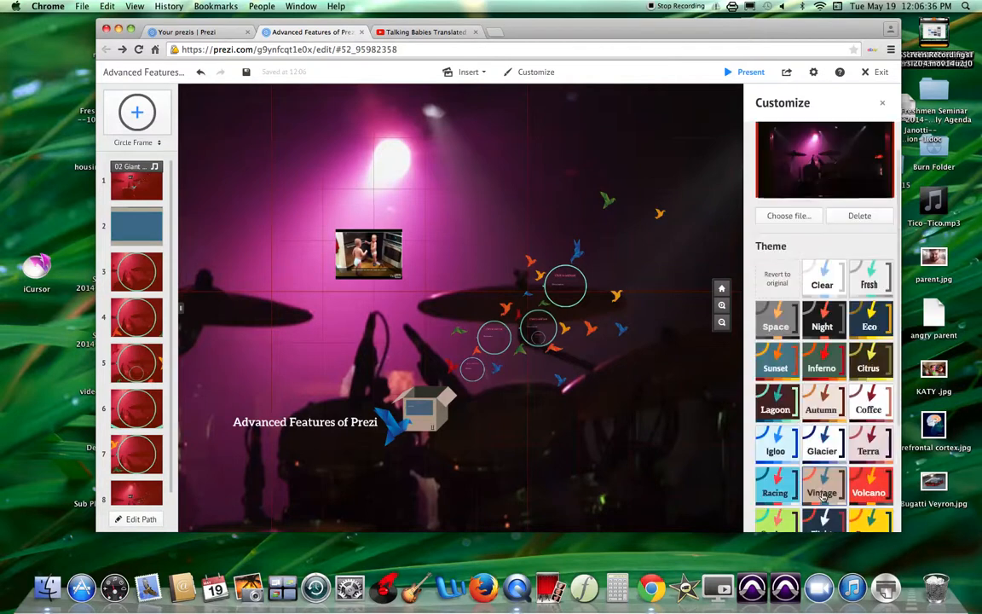
{"action": "scroll", "coordinate": [821, 499], "scroll_direction": "down", "scroll_amount": 4}
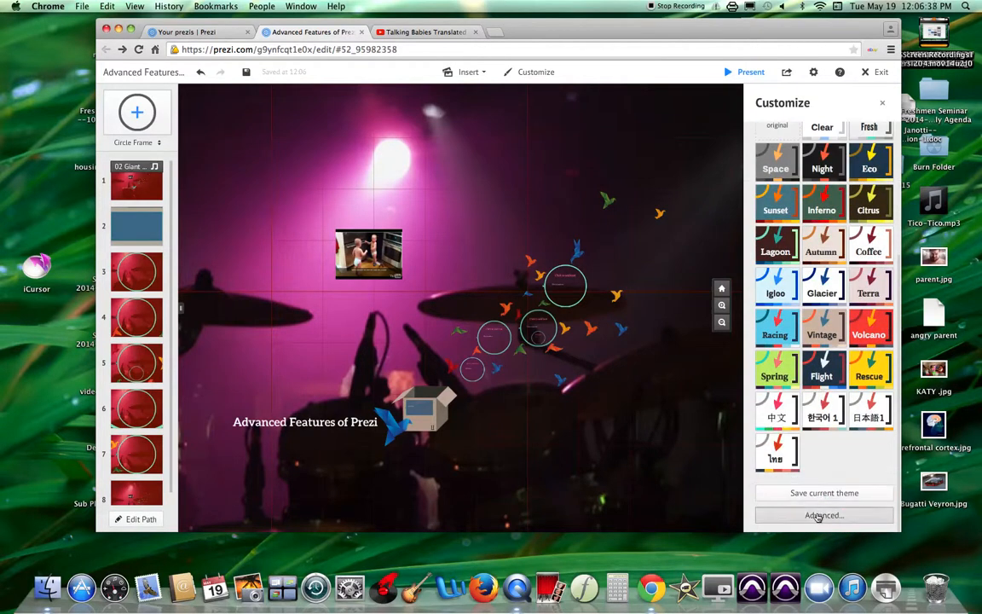
{"action": "left_click", "coordinate": [817, 515]}
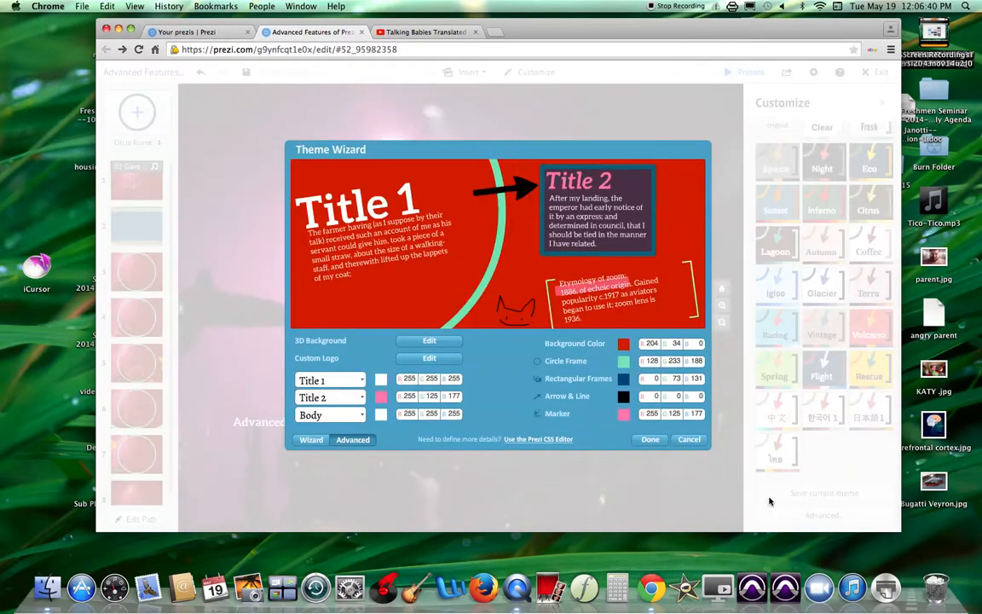
{"action": "left_click", "coordinate": [314, 440]}
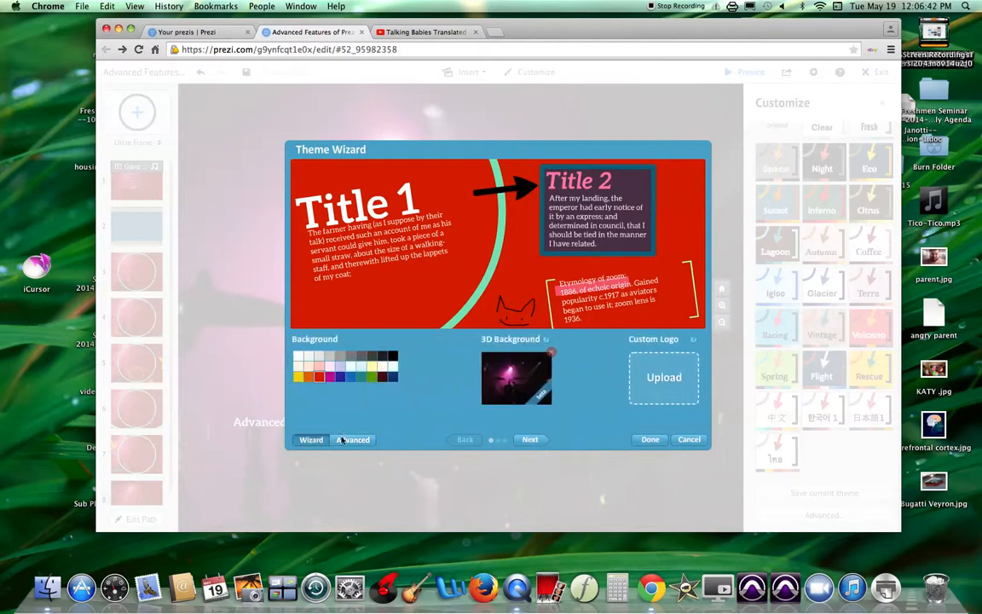
{"action": "left_click", "coordinate": [523, 390]}
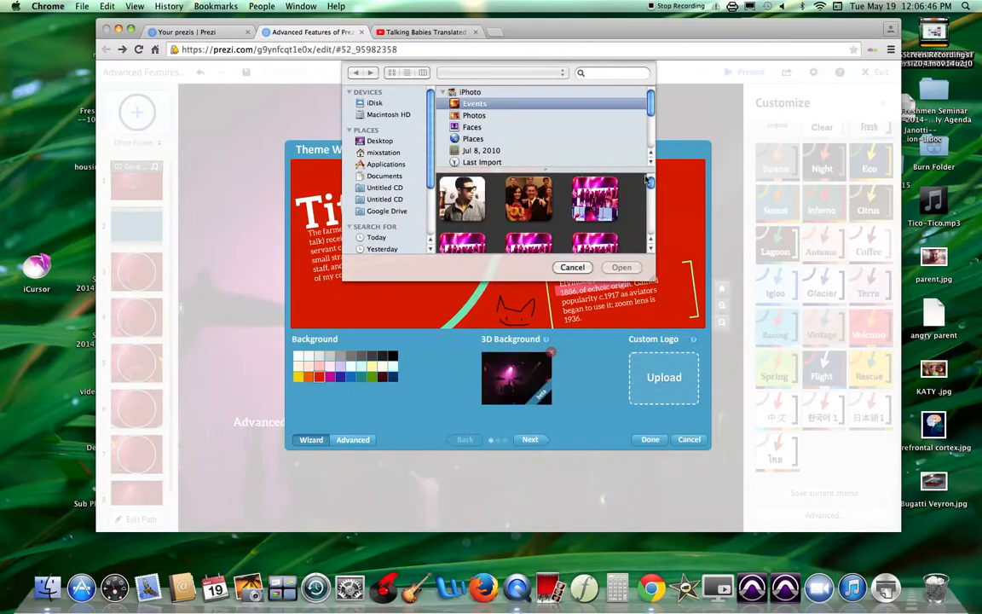
{"action": "left_click_drag", "start_coordinate": [650, 182], "coordinate": [649, 214]}
{"action": "left_click", "coordinate": [461, 229]}
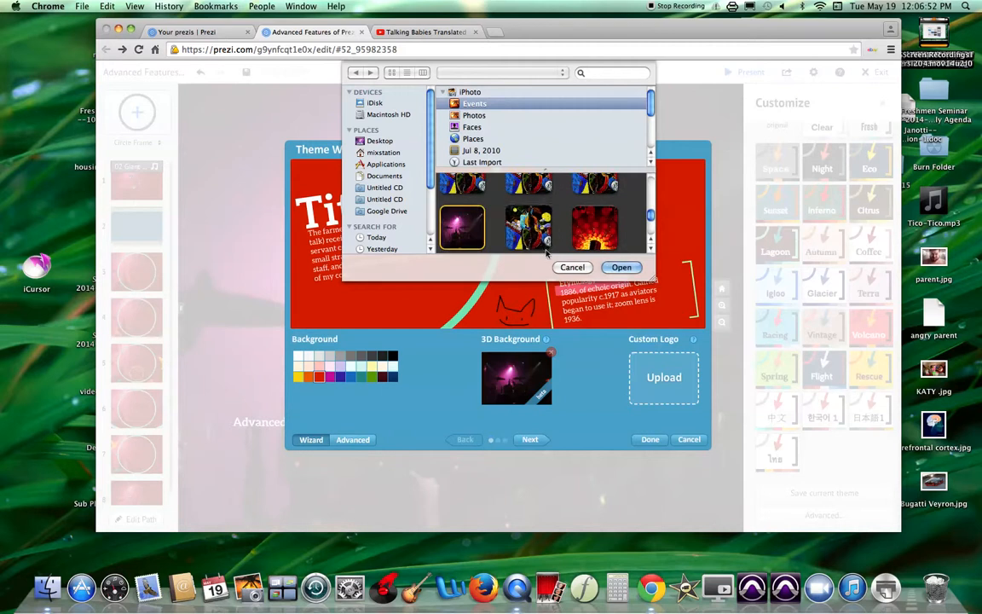
{"action": "left_click", "coordinate": [622, 267]}
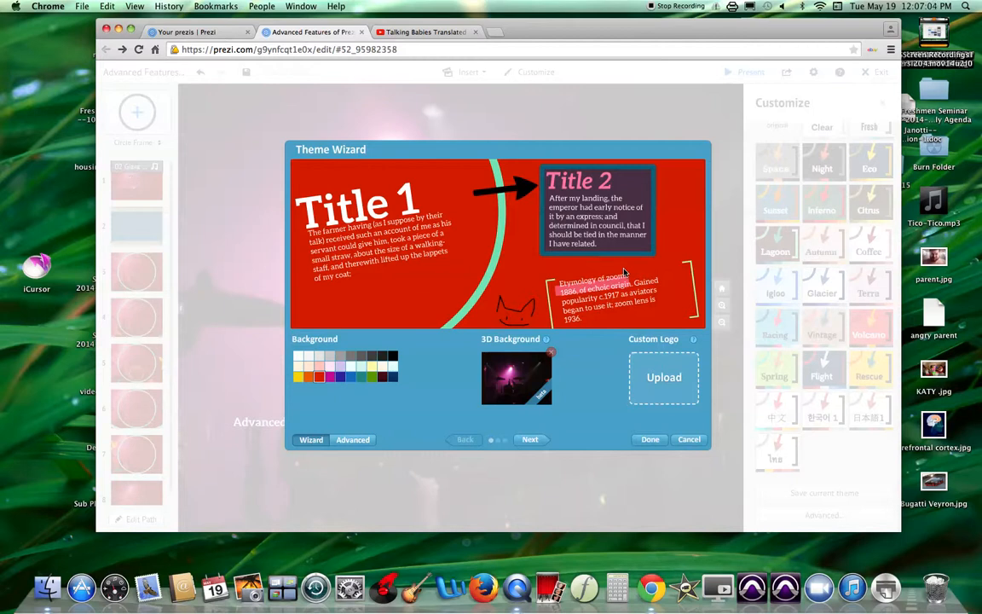
{"action": "left_click", "coordinate": [651, 441]}
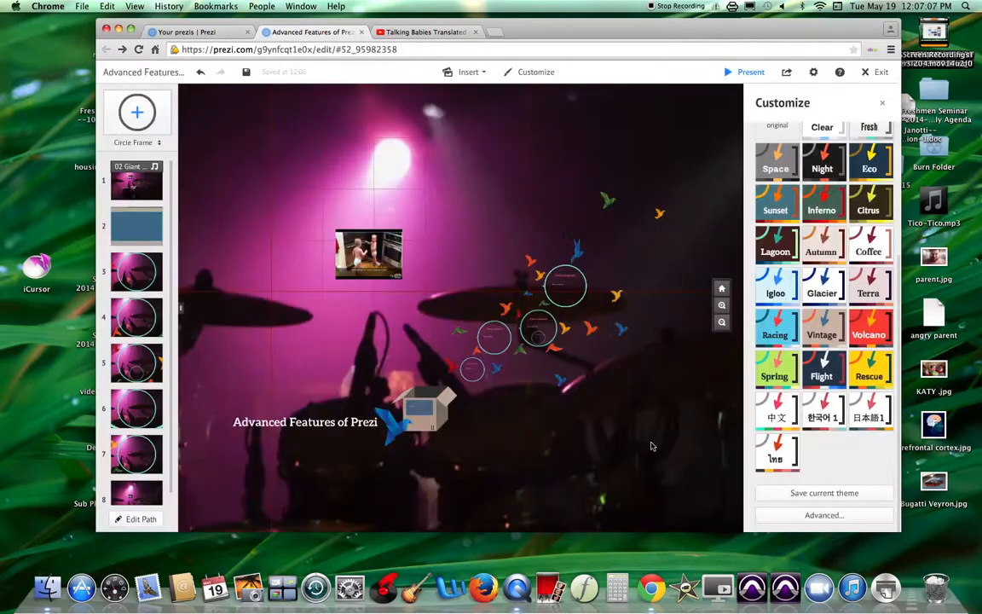
Present the prezi full screen with keyboard controls allowed, step through the path to check the drum background, and return to editing.
{"action": "left_click", "coordinate": [750, 74]}
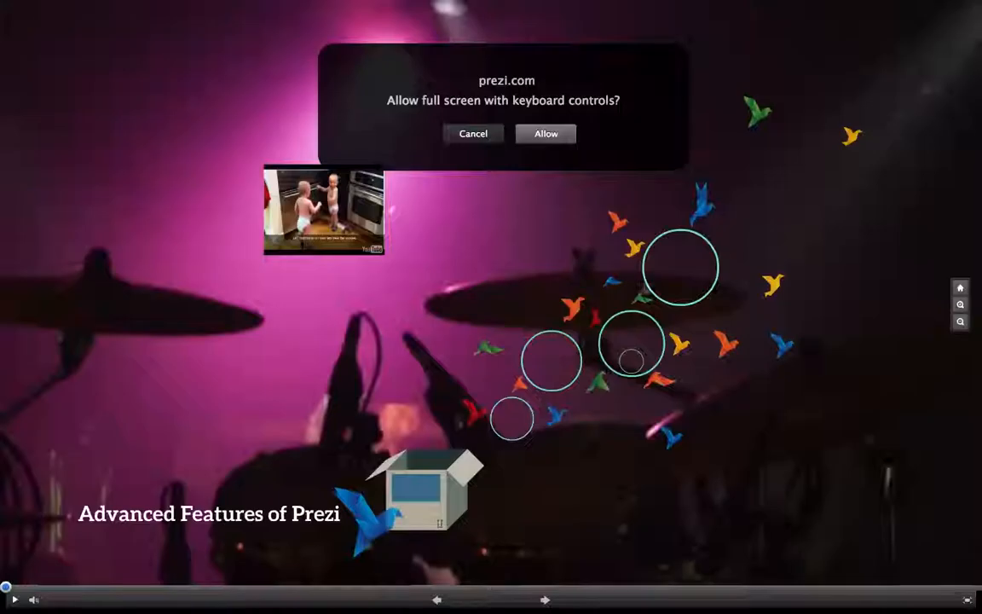
{"action": "left_click", "coordinate": [547, 135]}
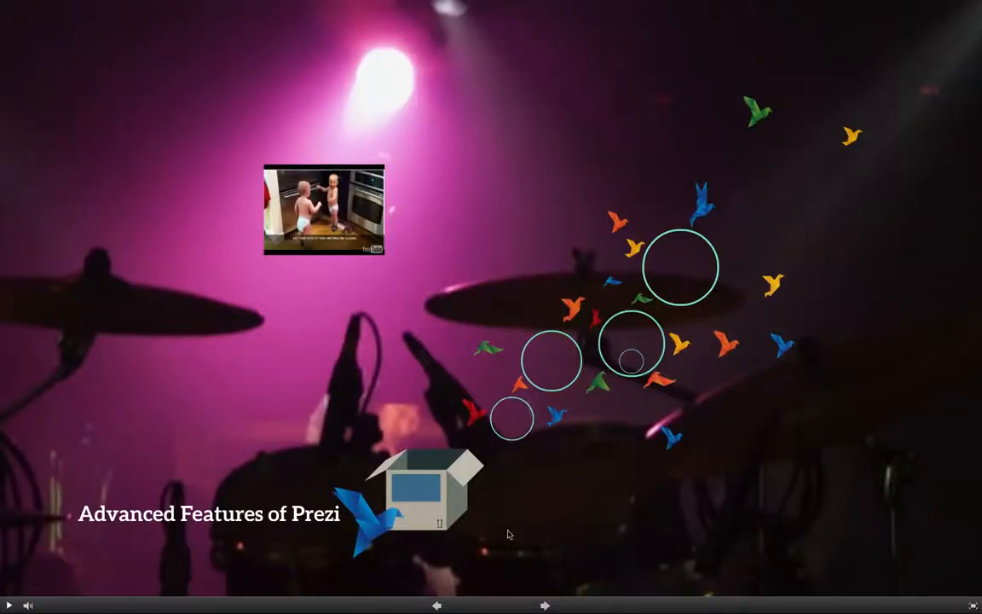
{"action": "left_click", "coordinate": [544, 604]}
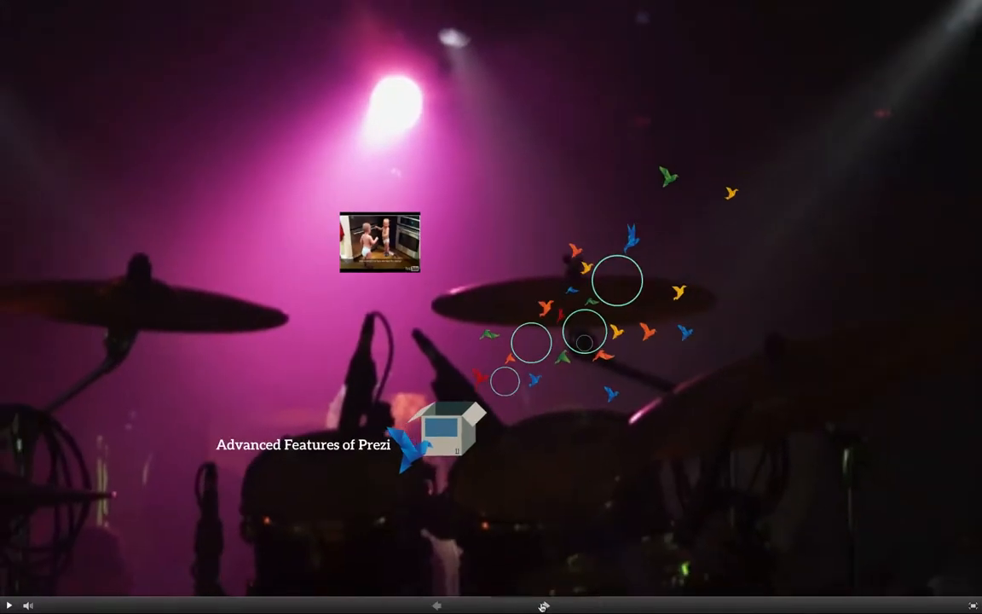
{"action": "left_click", "coordinate": [543, 606]}
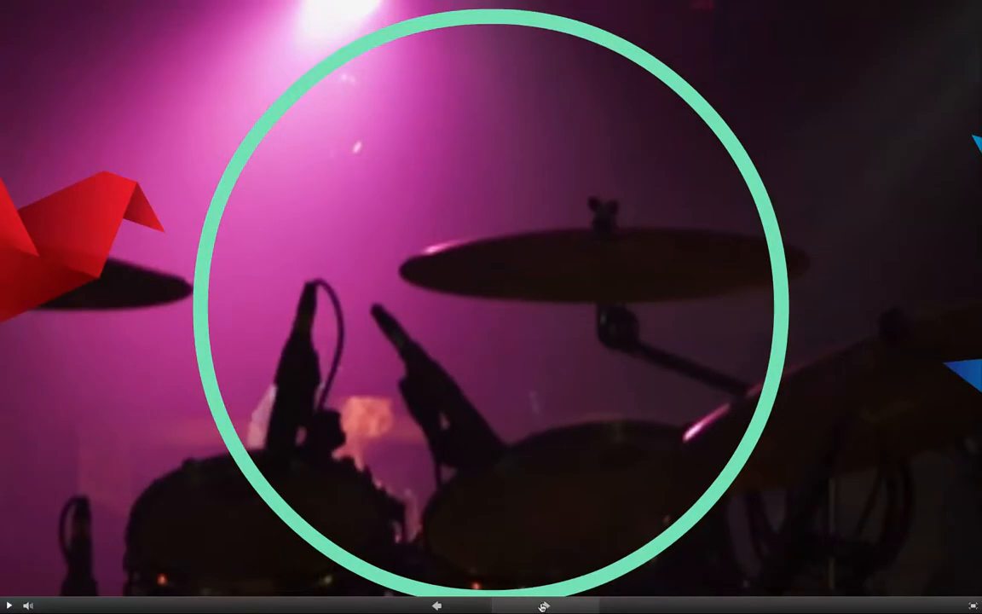
{"action": "left_click", "coordinate": [544, 606]}
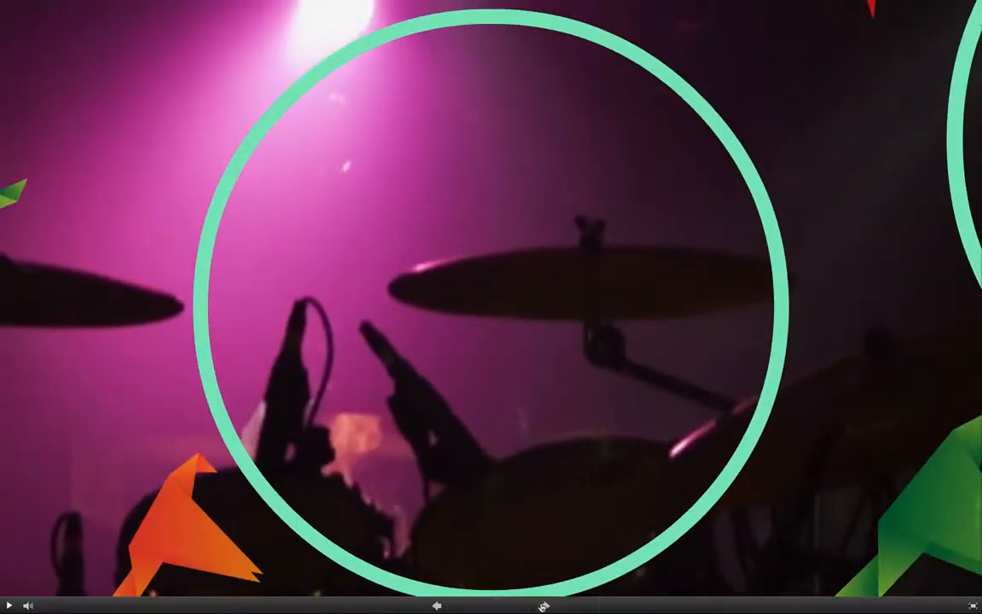
{"action": "left_click", "coordinate": [543, 606]}
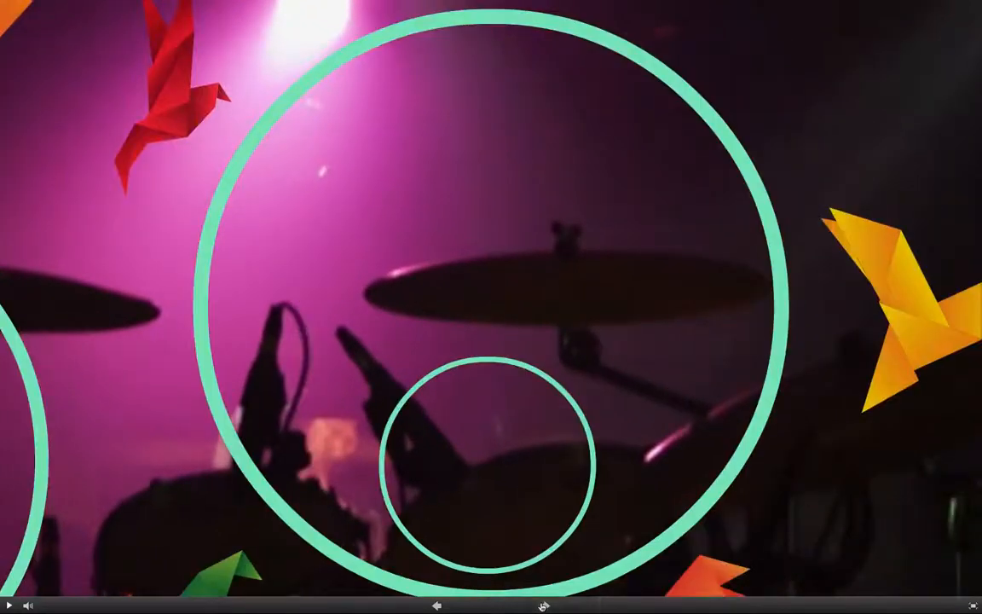
{"action": "left_click", "coordinate": [543, 606]}
{"action": "left_click", "coordinate": [543, 606]}
{"action": "left_click", "coordinate": [543, 607]}
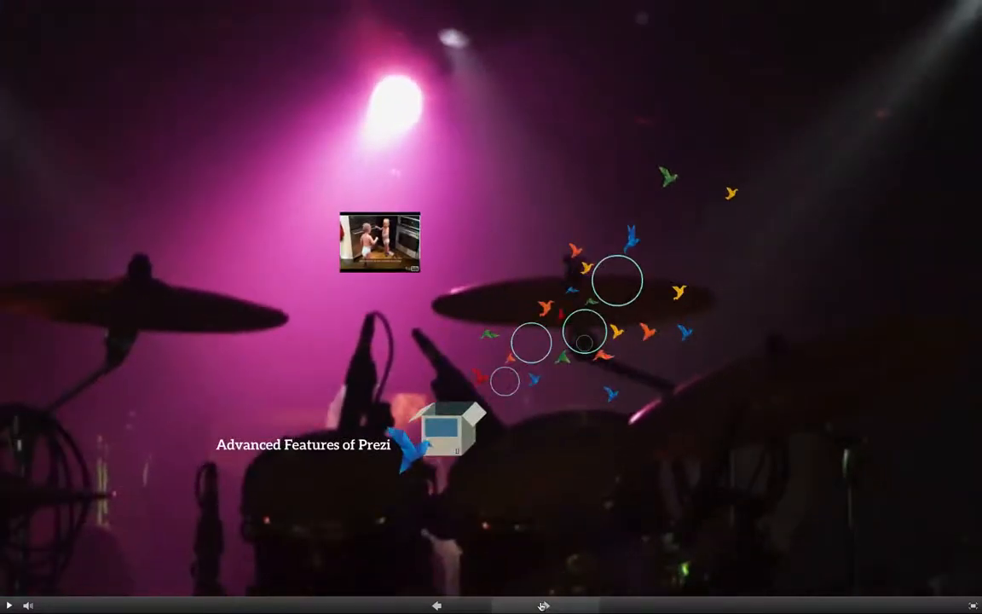
{"action": "key", "text": "Escape"}
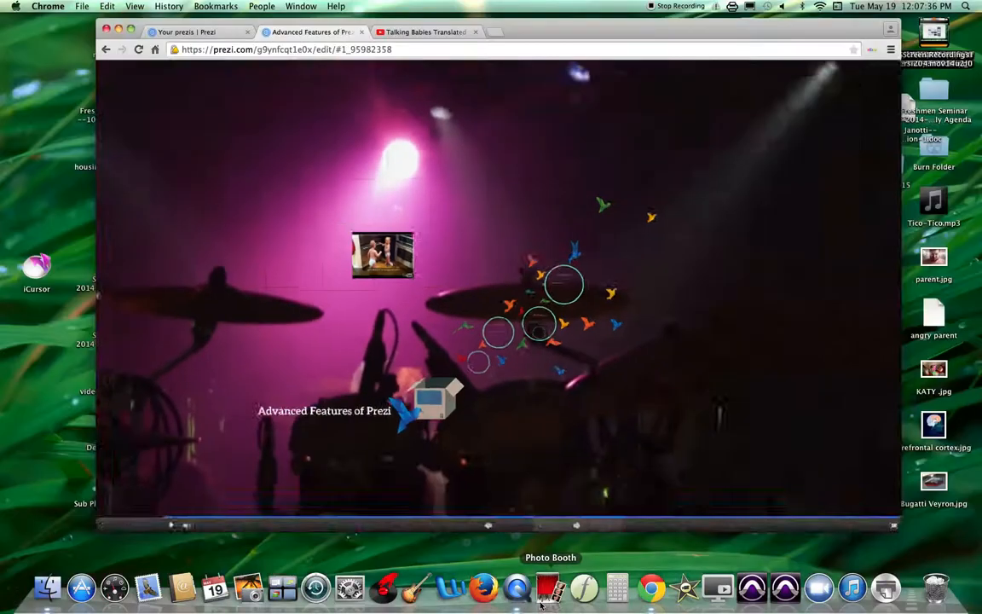
Spread the four circle frames out toward the canvas corners, with the nested-circle frame at the upper right and the smallest at the lower right.
{"action": "left_click_drag", "start_coordinate": [669, 320], "coordinate": [310, 201]}
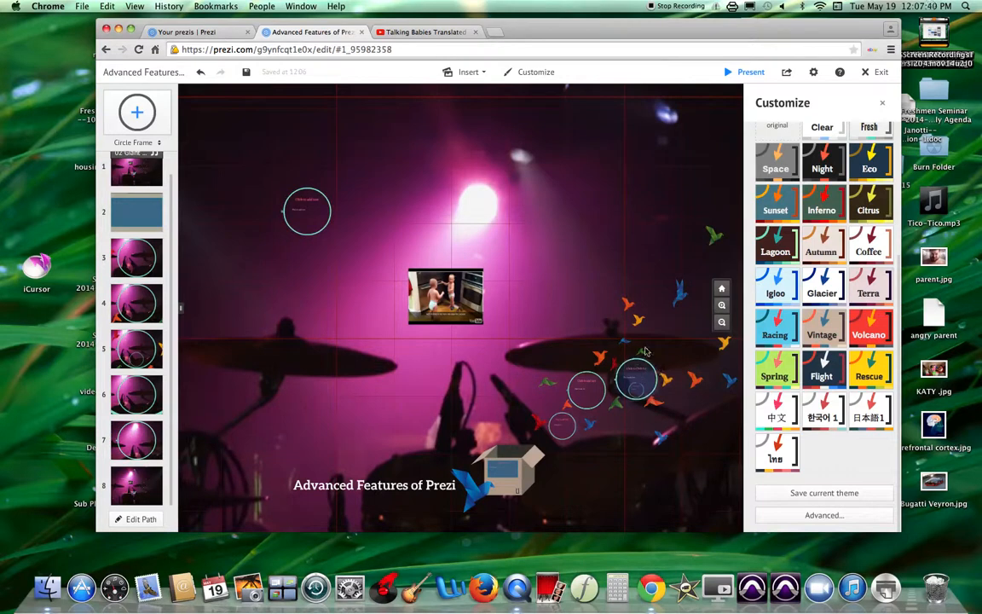
{"action": "left_click_drag", "start_coordinate": [657, 369], "coordinate": [671, 183]}
{"action": "left_click_drag", "start_coordinate": [587, 393], "coordinate": [227, 408]}
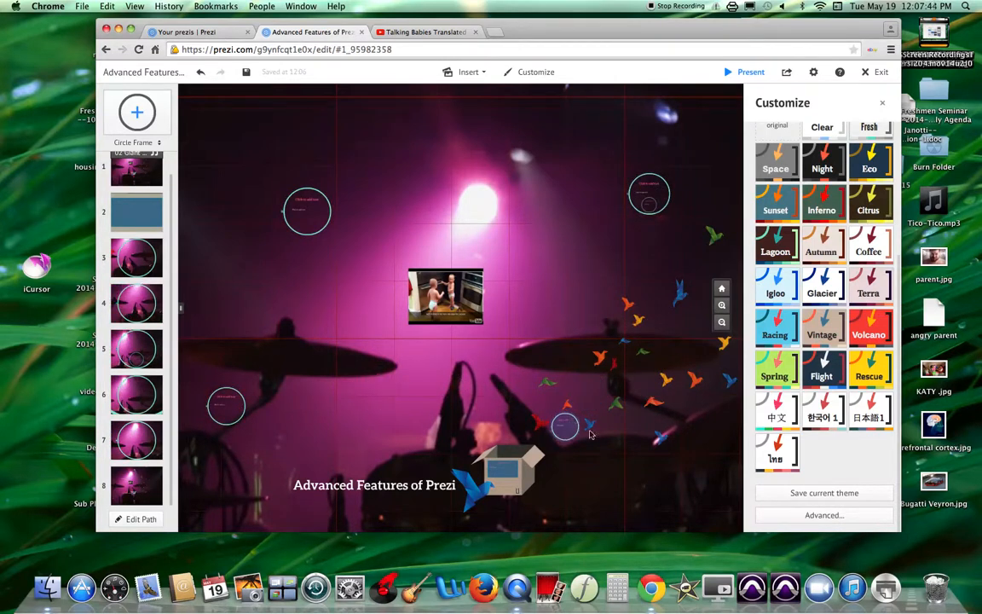
{"action": "left_click_drag", "start_coordinate": [570, 423], "coordinate": [688, 487]}
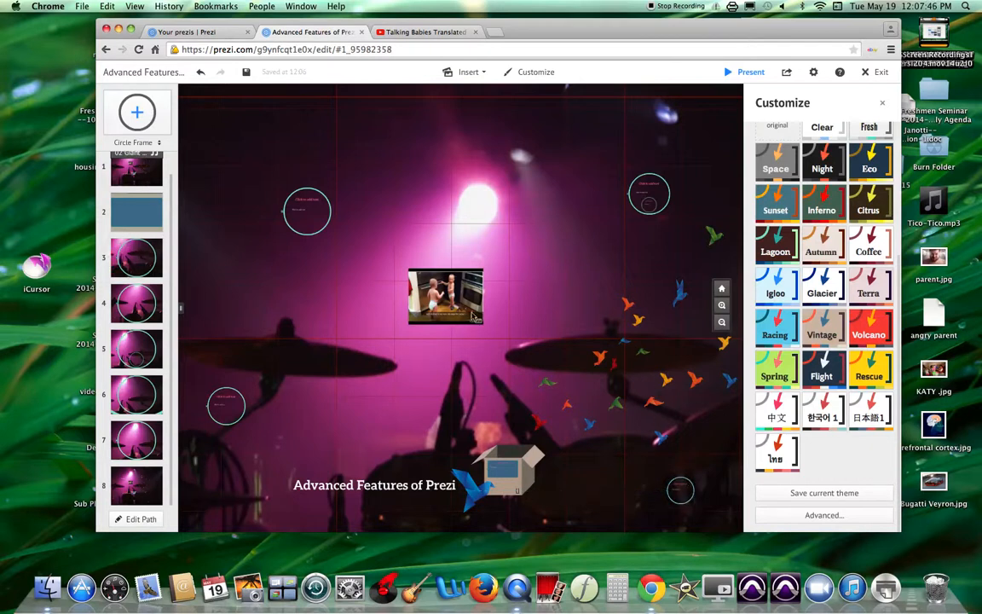
Present the prezi full screen again, step through the whole path to check the moves between the spread-out frames, and return to editing.
{"action": "left_click", "coordinate": [743, 73]}
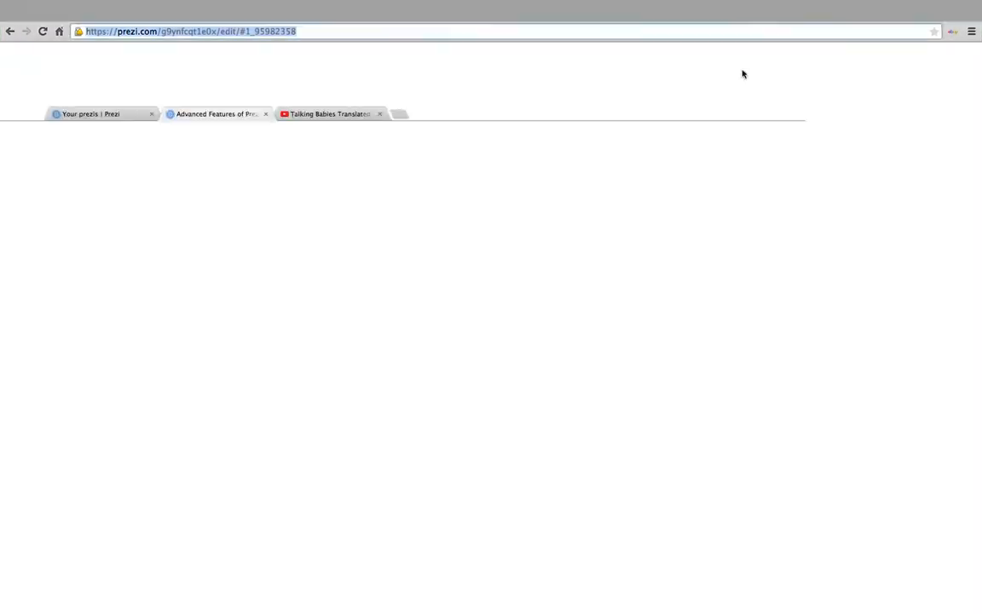
{"action": "left_click", "coordinate": [546, 134]}
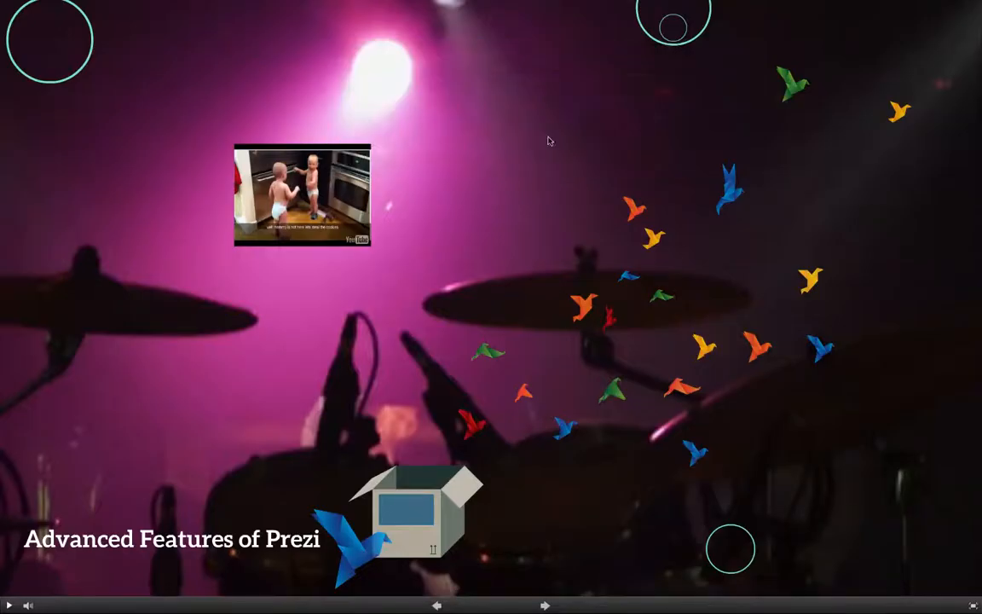
{"action": "left_click", "coordinate": [550, 599]}
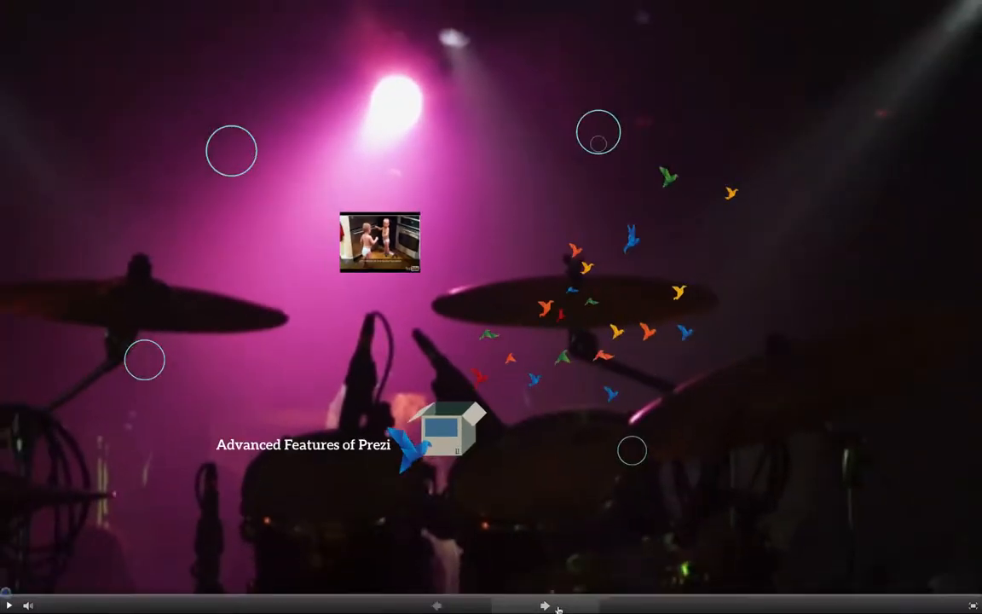
{"action": "left_click", "coordinate": [554, 604]}
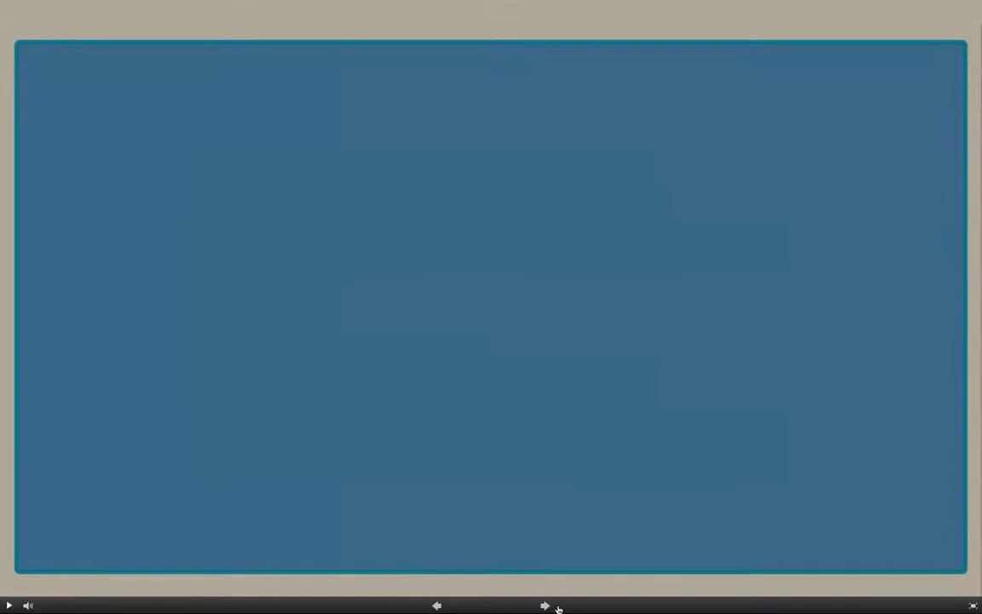
{"action": "left_click", "coordinate": [556, 606]}
{"action": "left_click", "coordinate": [558, 606]}
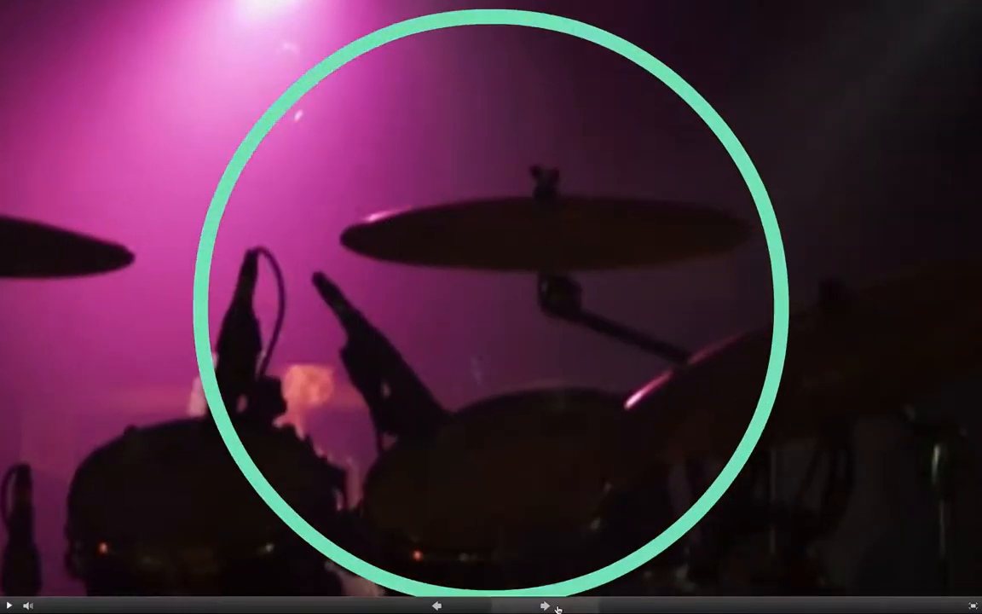
{"action": "left_click", "coordinate": [558, 606]}
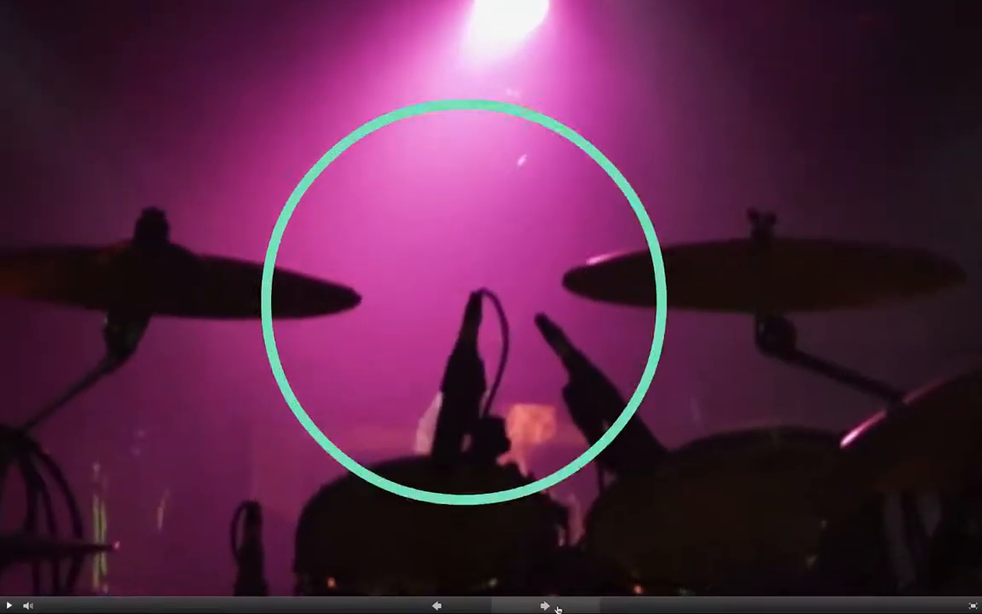
{"action": "left_click", "coordinate": [558, 606]}
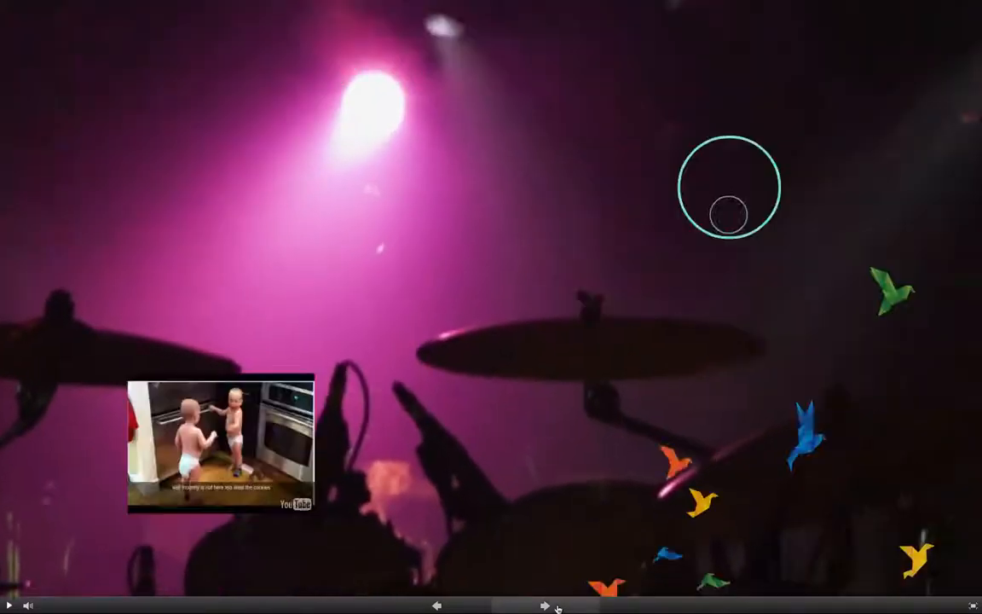
{"action": "left_click", "coordinate": [557, 606]}
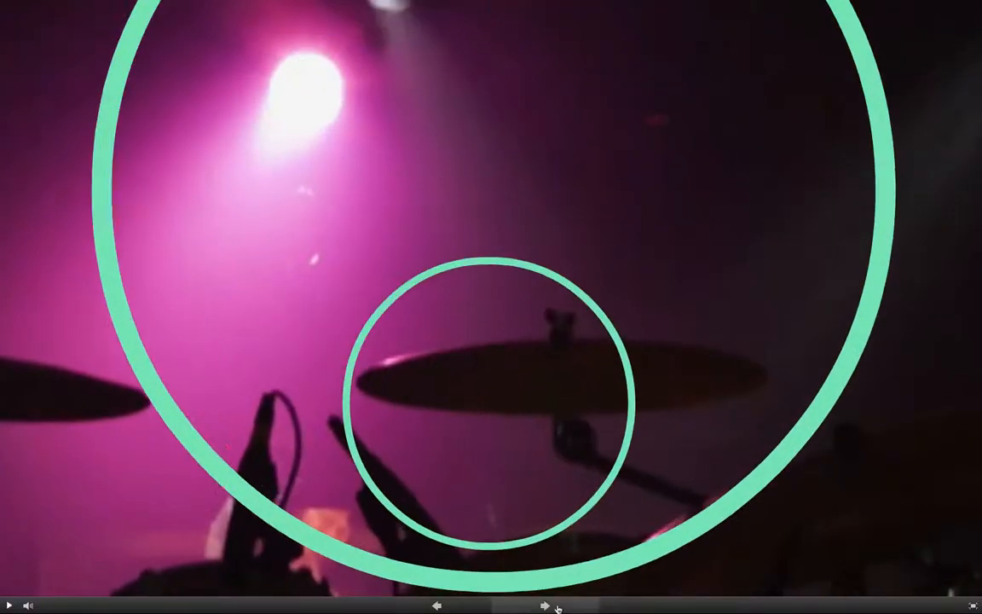
{"action": "left_click", "coordinate": [557, 606]}
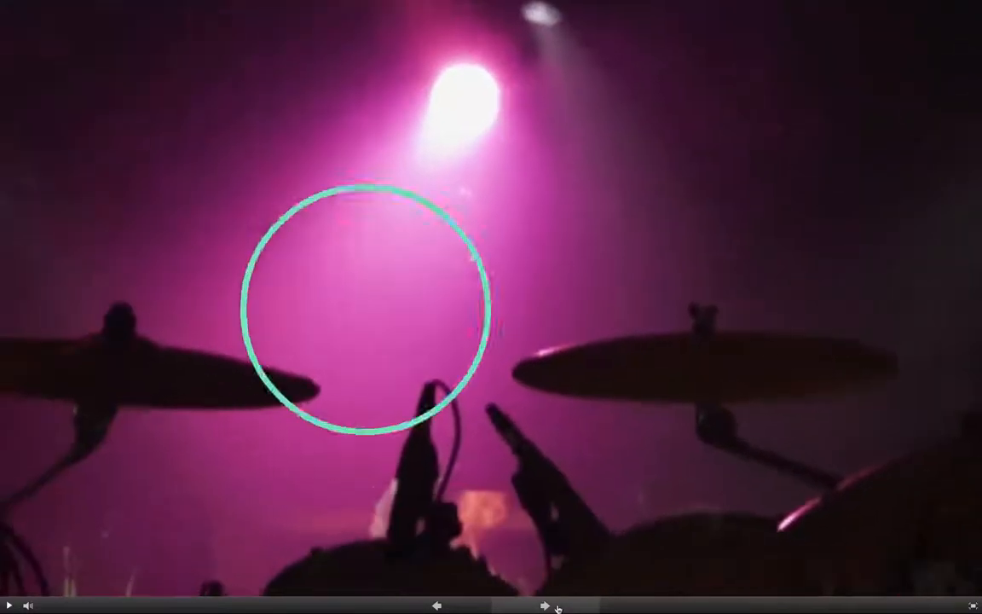
{"action": "left_click", "coordinate": [558, 606]}
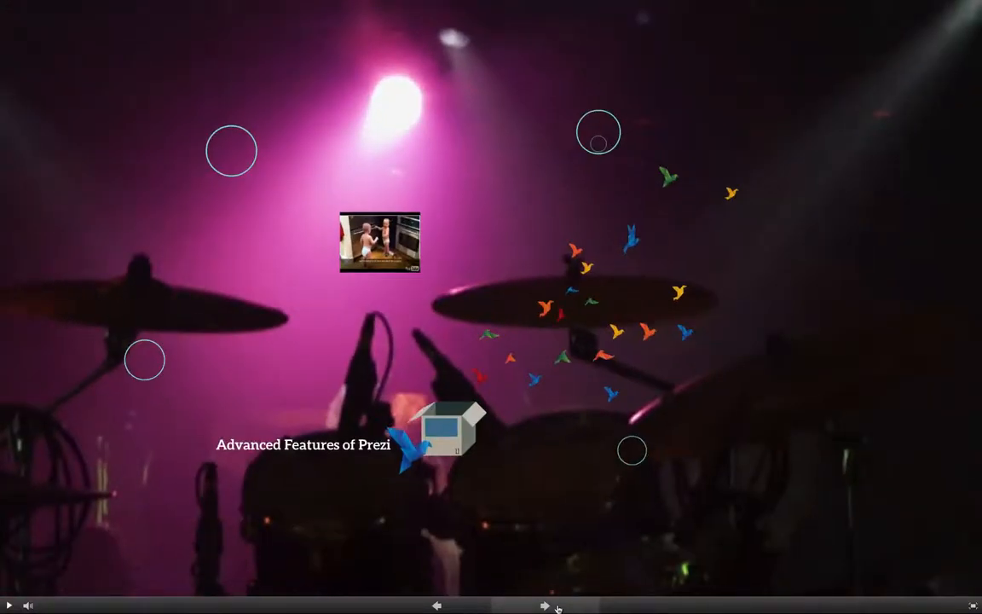
{"action": "key", "text": "Escape"}
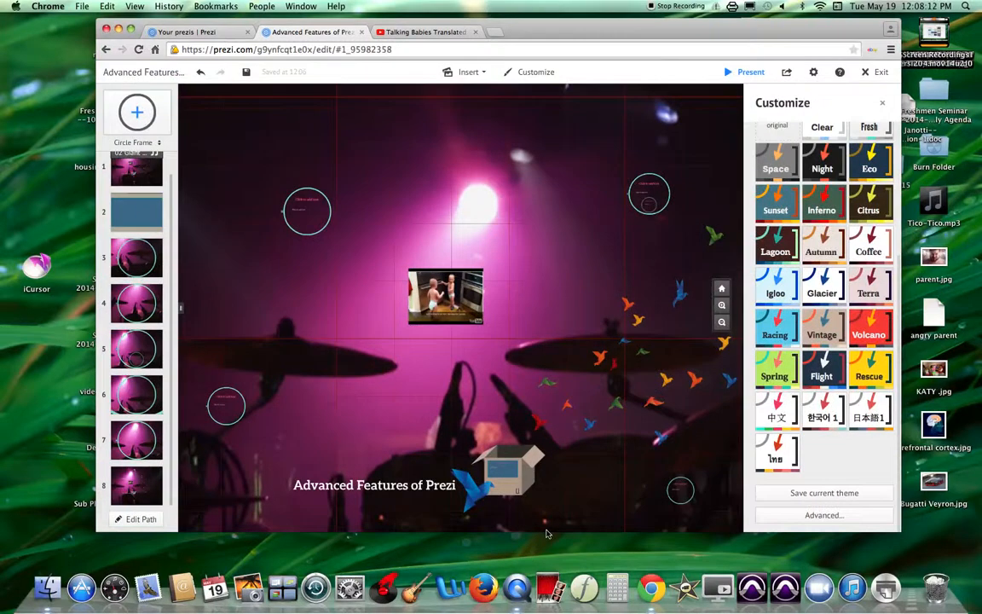